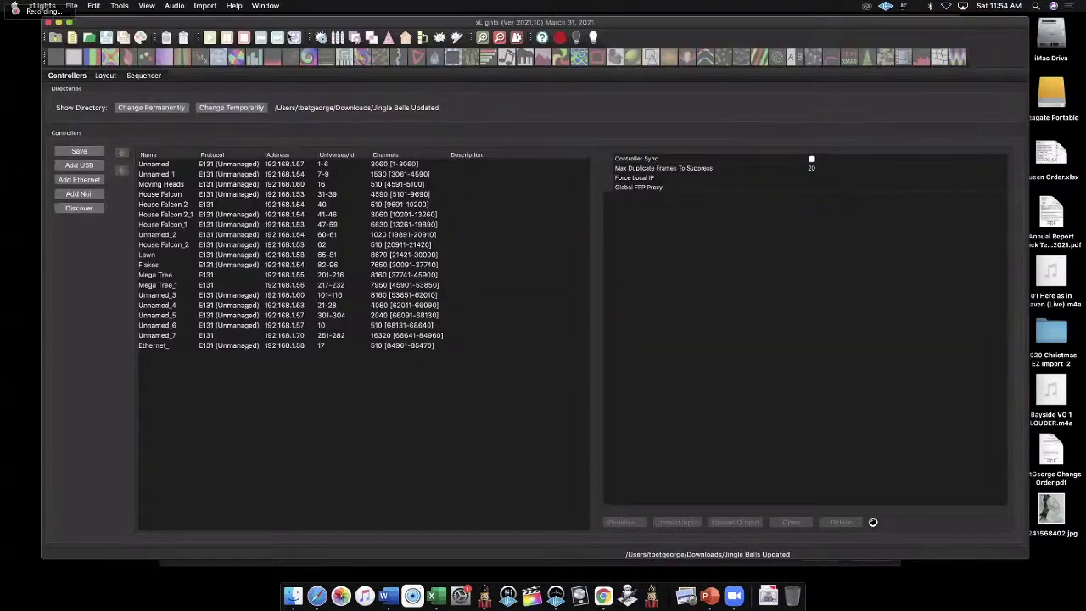
Hide the body of moving head MH1 in the layout.
key("ctrl+Left")
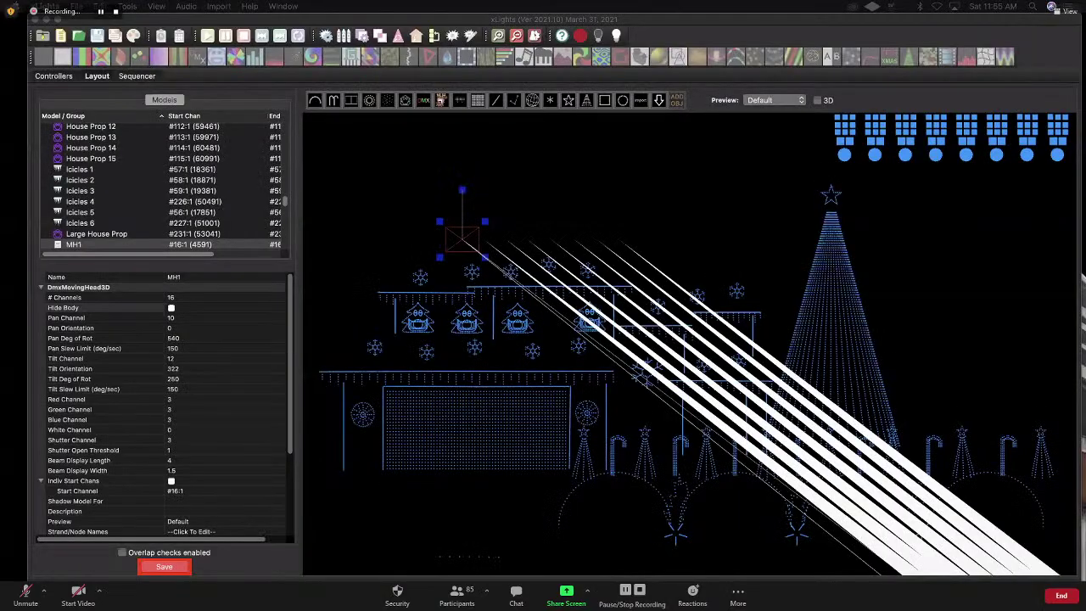
key("alt+a")
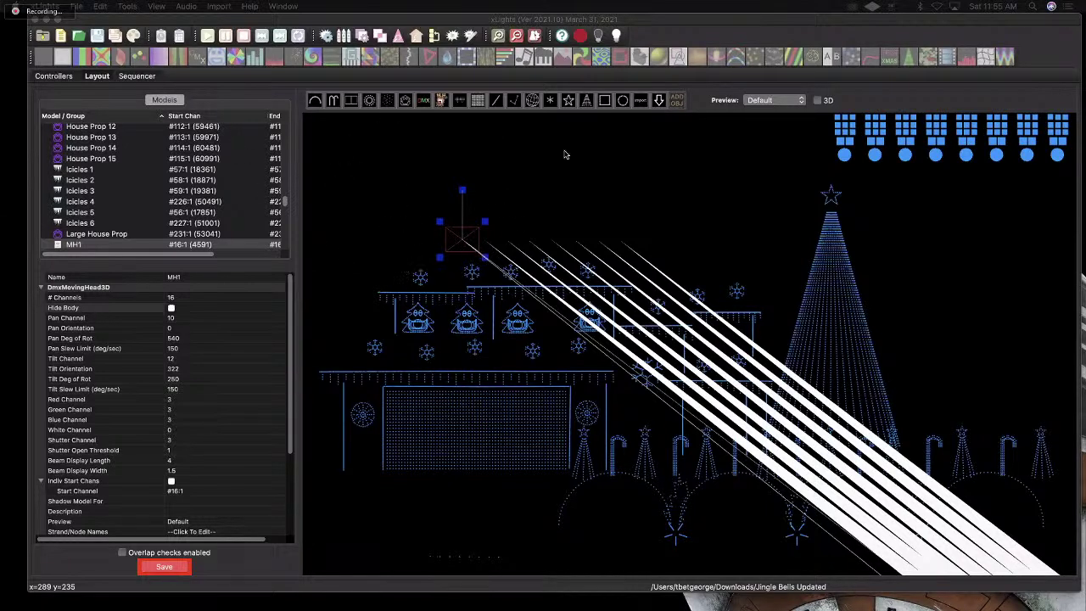
left_click(171, 308)
Add a small Moving Head 3D DMX model in the empty area up and to the left of MH1.
left_click(424, 101)
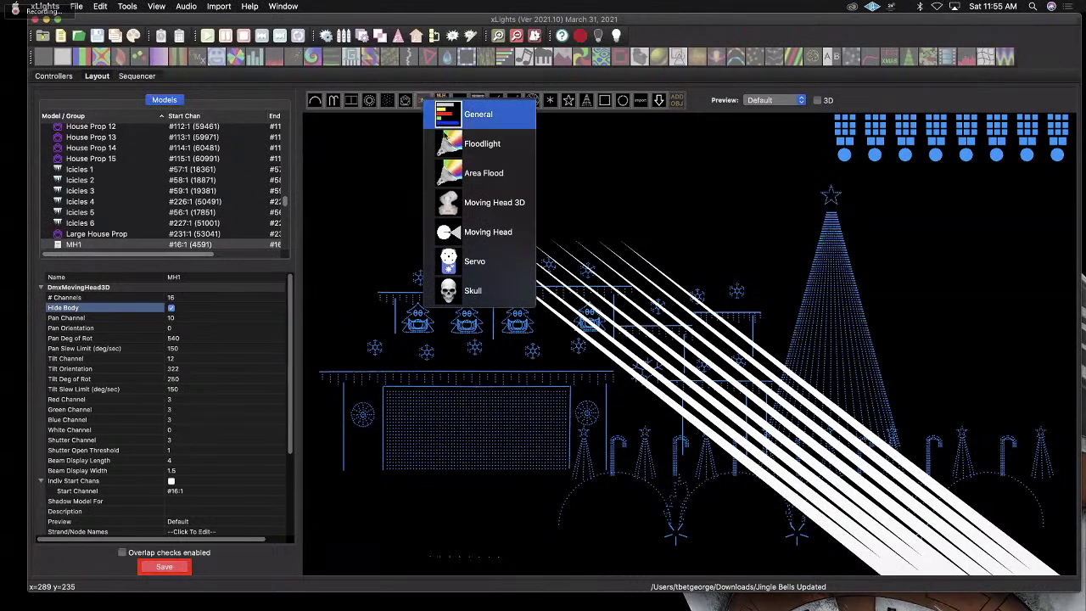
left_click(508, 203)
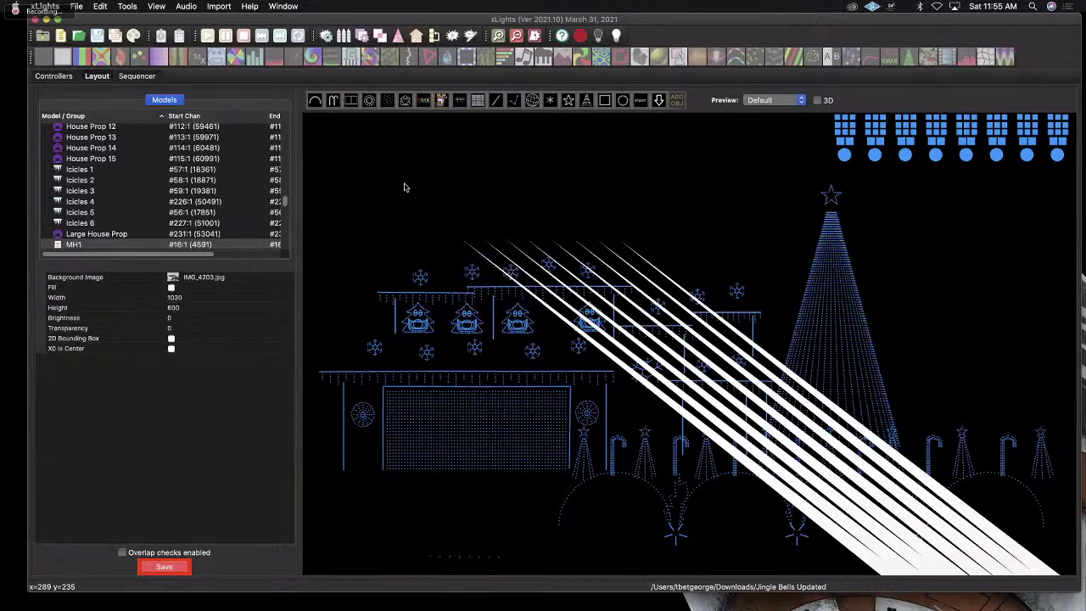
left_click(364, 173)
left_click_drag(364, 173, 387, 199)
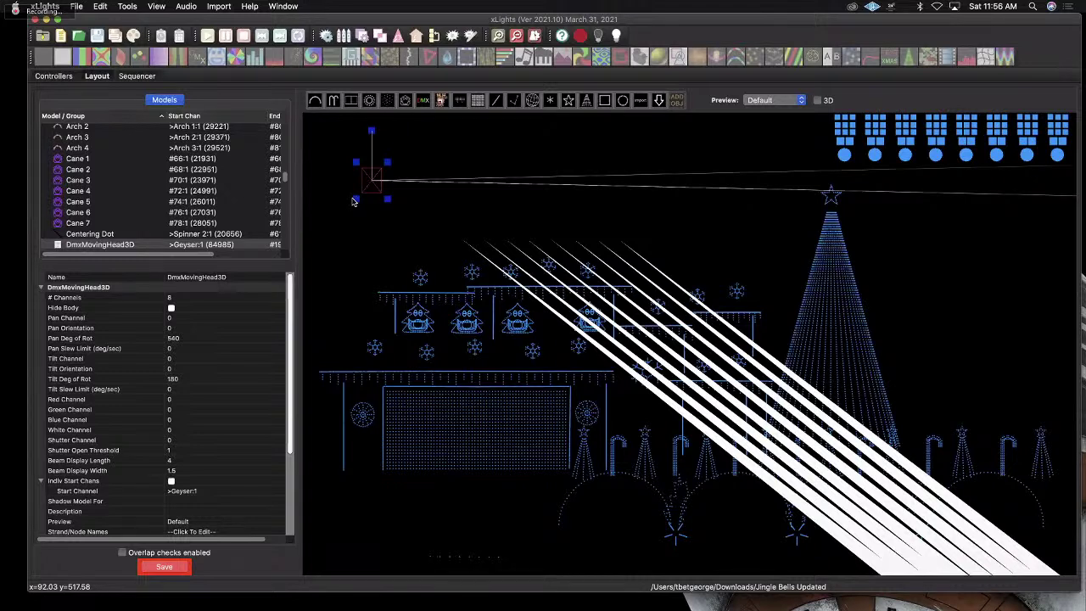
Give the new moving head 16 channels, pan channel 10 and a pan slew limit of 120 deg/sec.
left_click(173, 298)
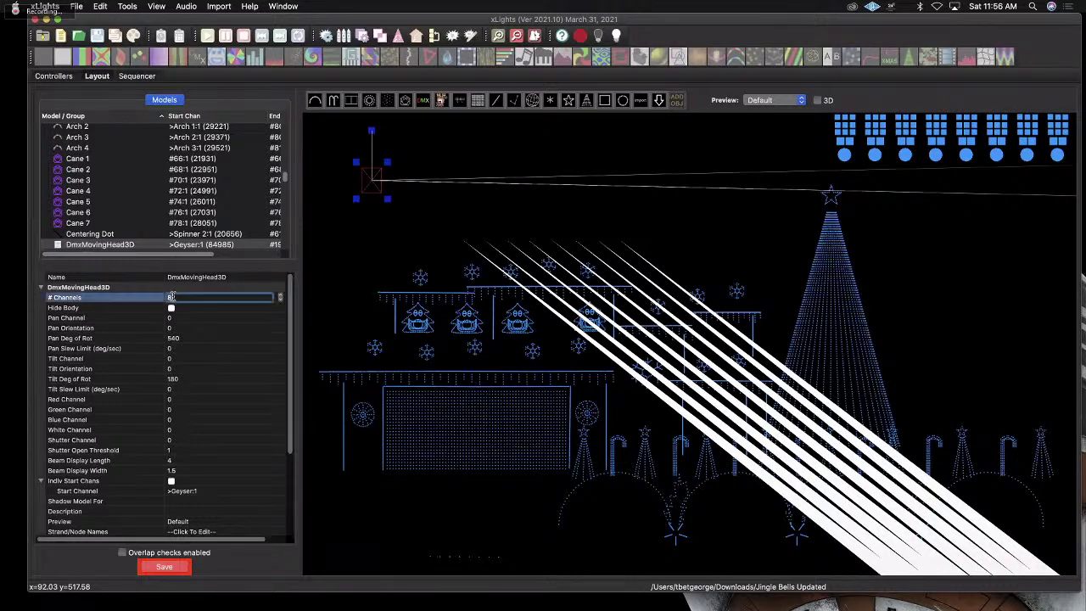
type("16")
left_click(174, 318)
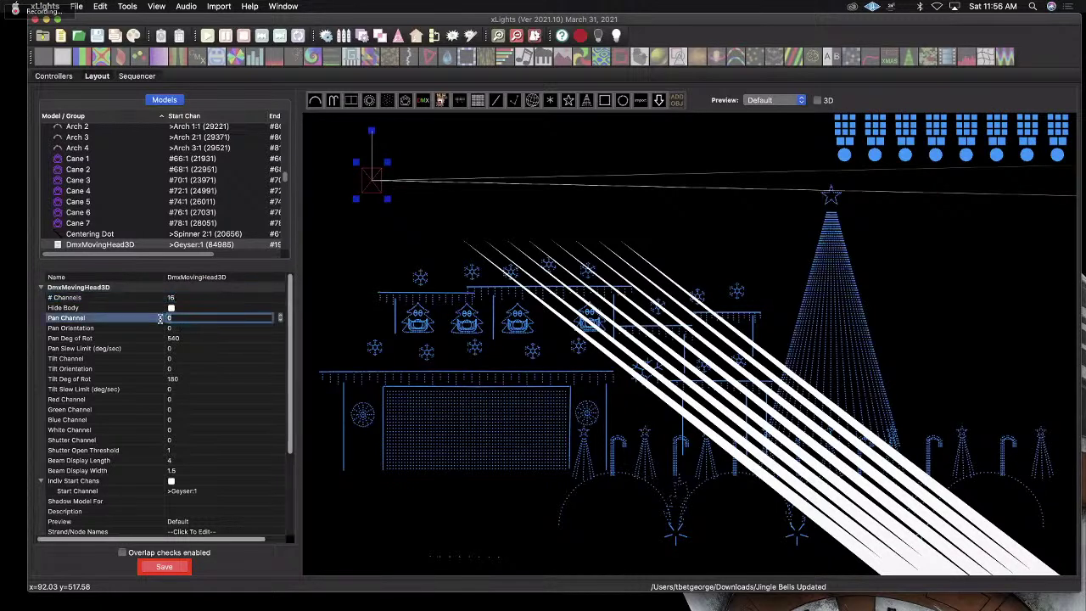
type("10")
left_click(175, 328)
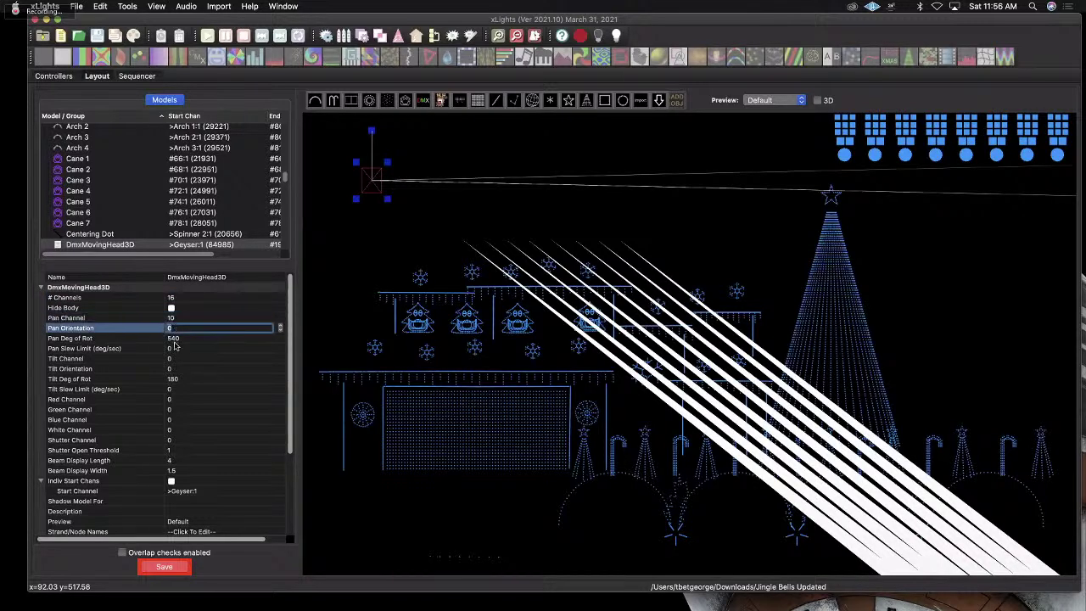
left_click(183, 338)
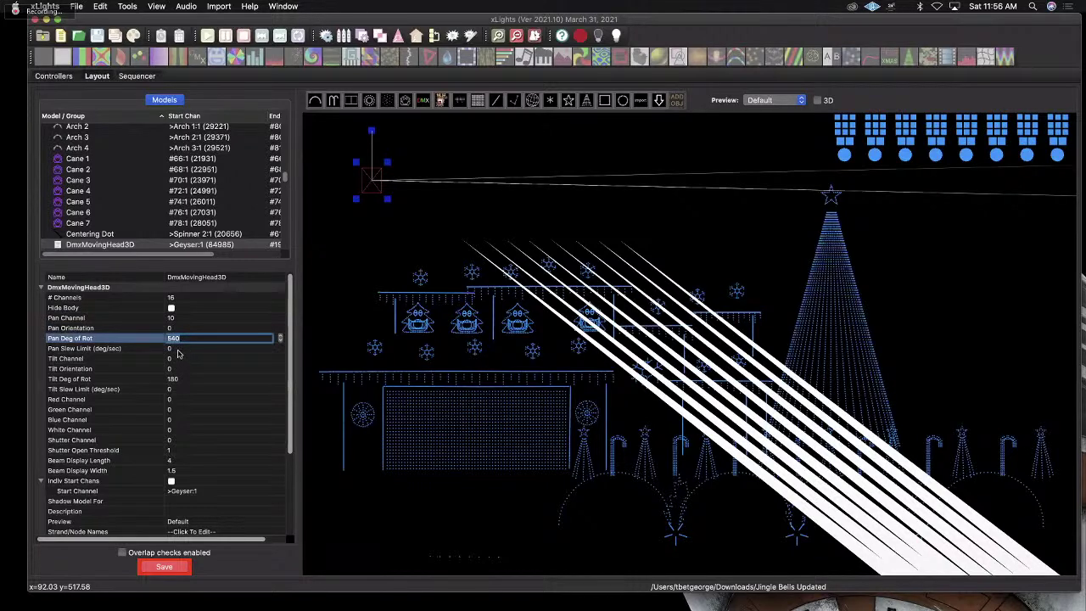
left_click(182, 348)
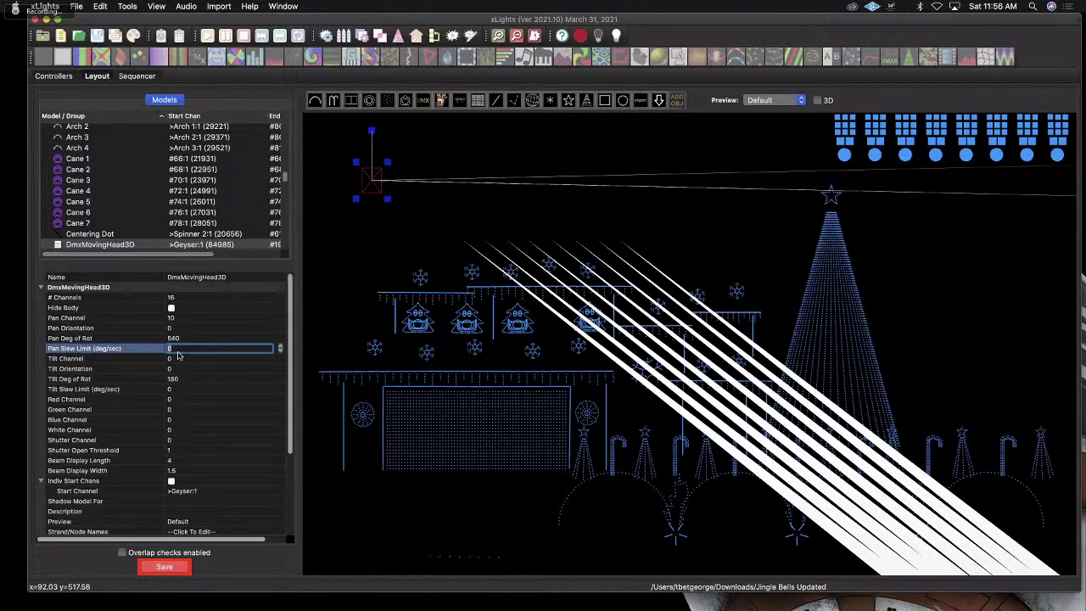
type("120")
Set the new moving head's tilt channel to 12 and go through its tilt orientation, rotation and slew limit properties.
left_click(178, 359)
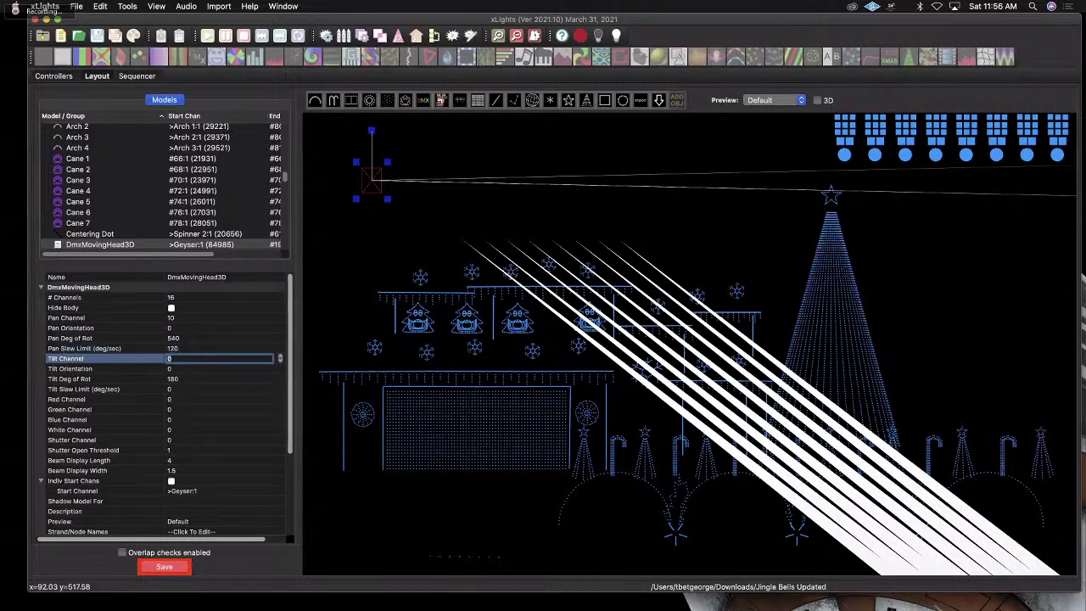
type("12")
left_click(170, 369)
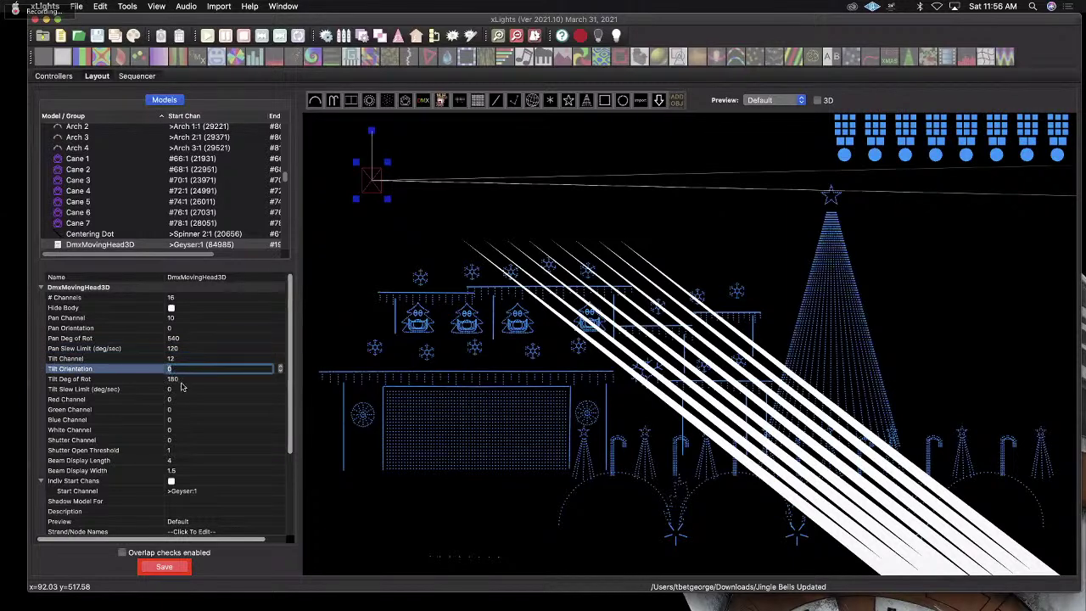
left_click(178, 379)
left_click(177, 390)
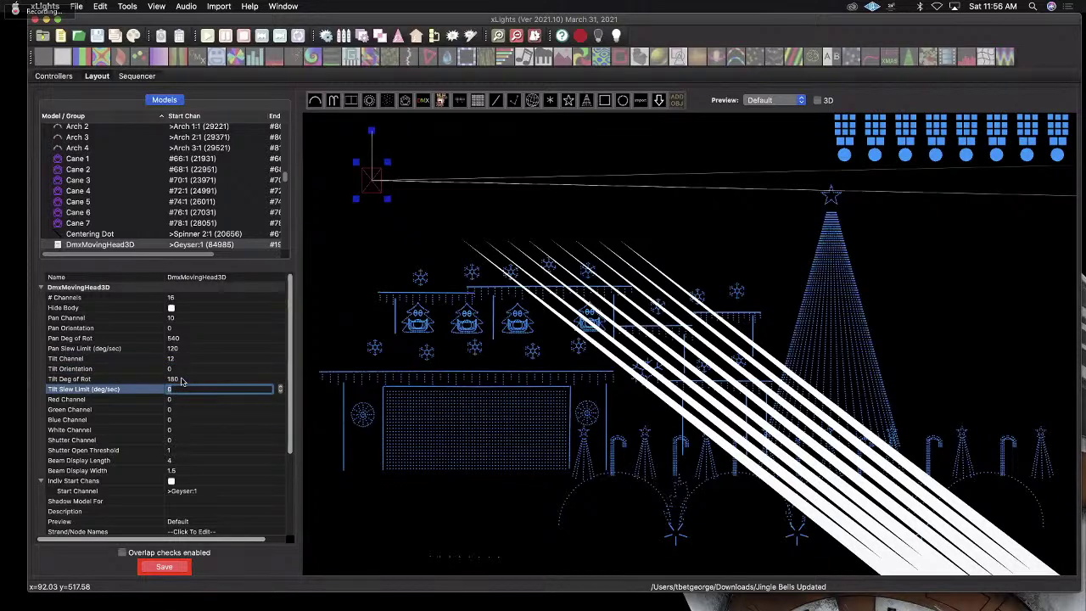
left_click(178, 380)
left_click(176, 391)
Assign the new moving head's red, green, blue and white channels all to channel 3.
left_click(176, 398)
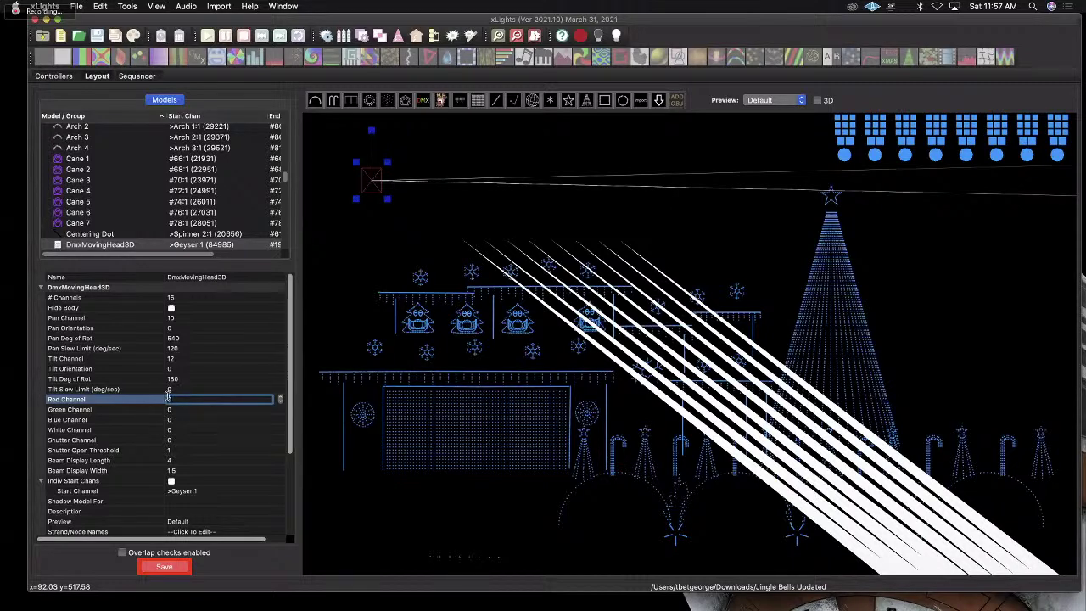
type("5")
key("Tab")
type("3")
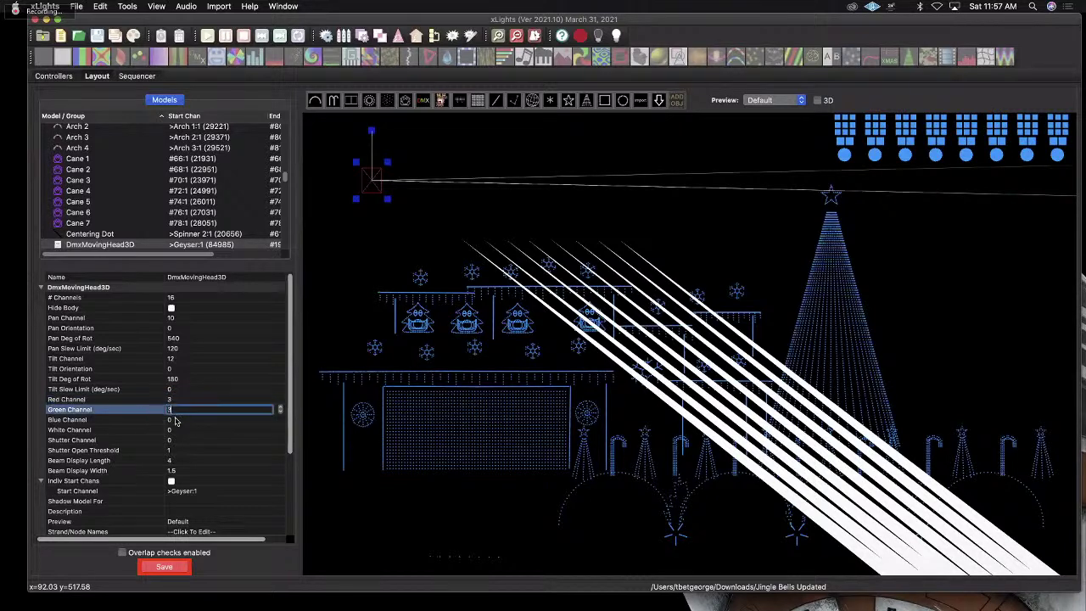
key("Tab")
type("3")
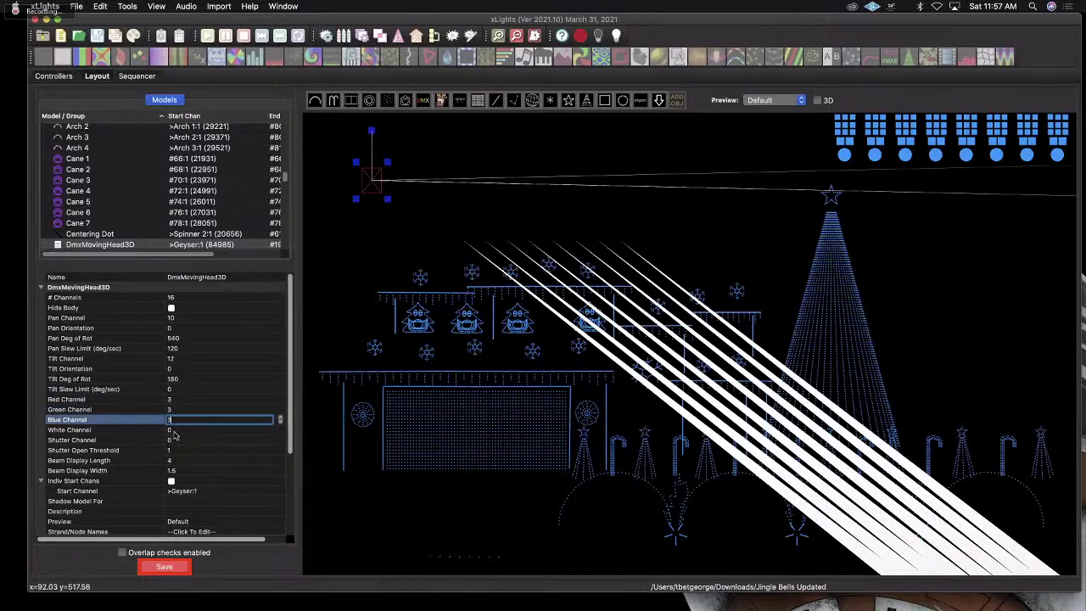
key("Tab")
type("3")
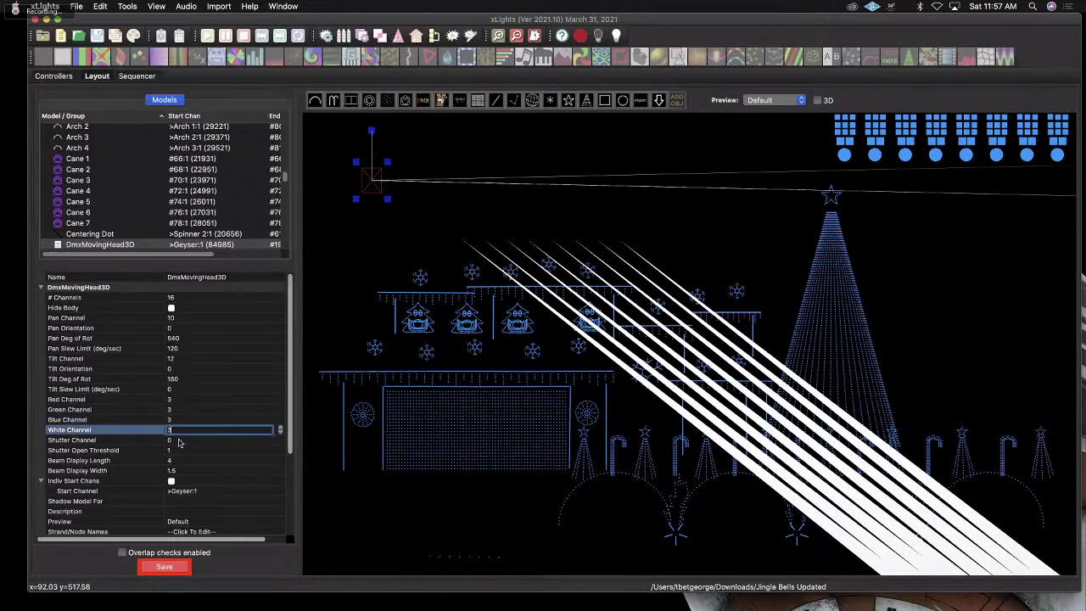
Set the new moving head's shutter channel to 2 and check its shutter open threshold.
left_click(180, 441)
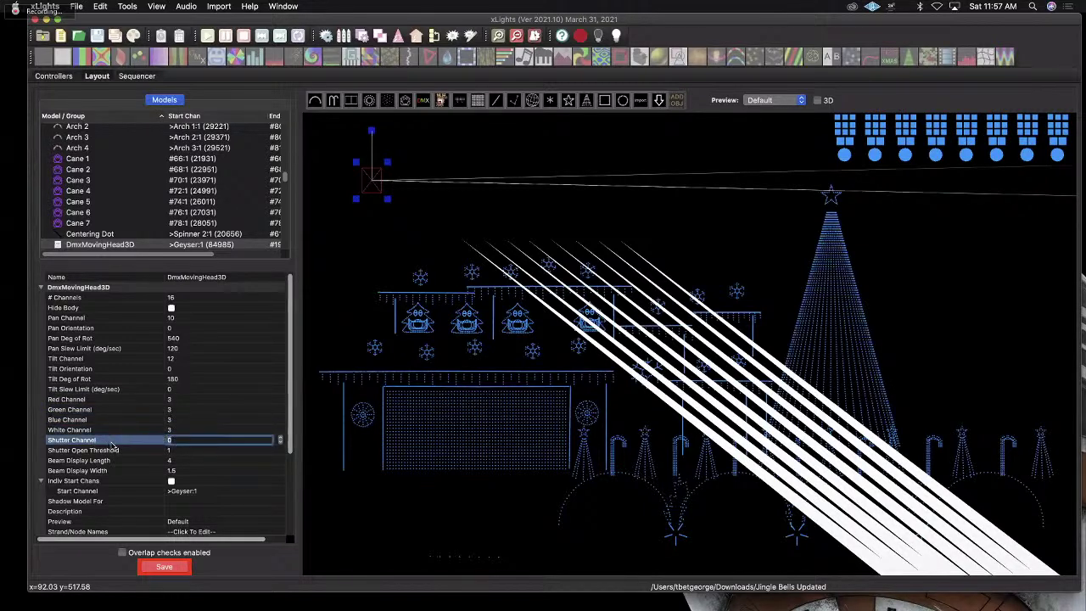
type("2")
left_click(174, 451)
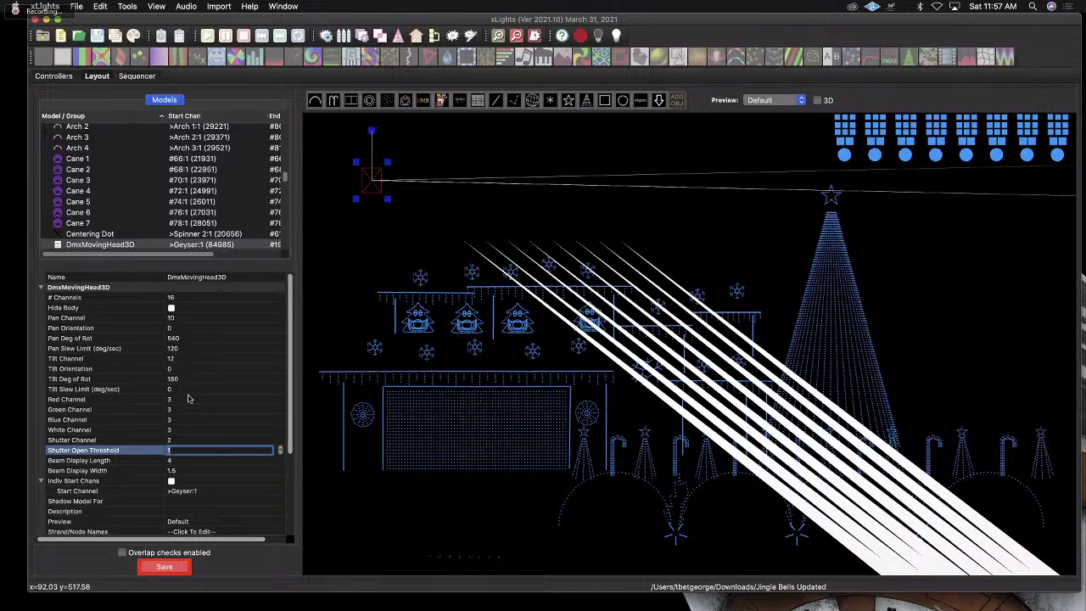
Delete the newly added DmxMovingHead3D model from the layout.
left_click(381, 187)
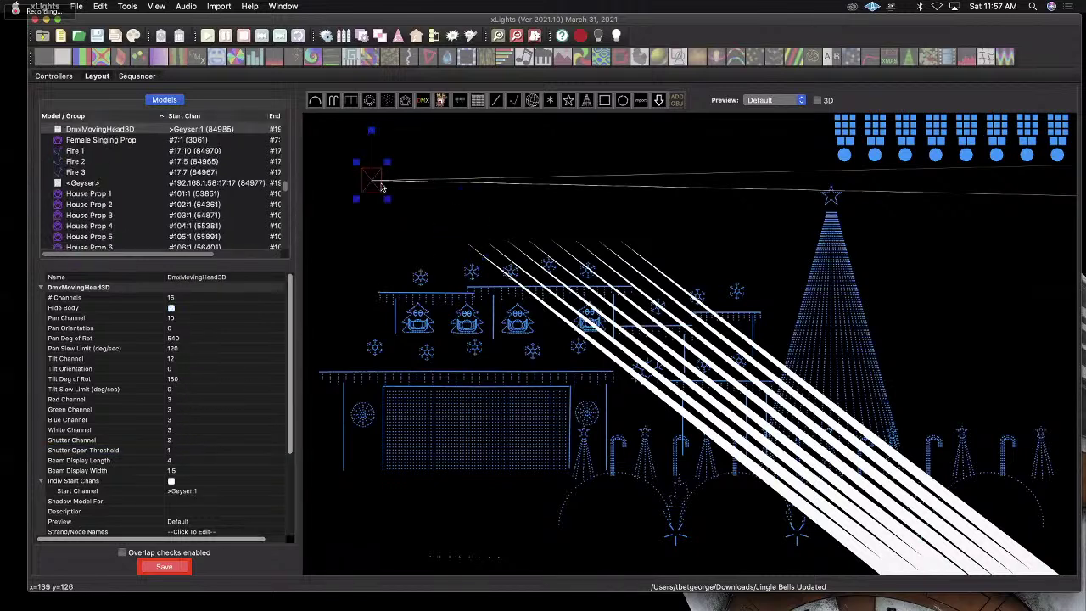
key("Delete")
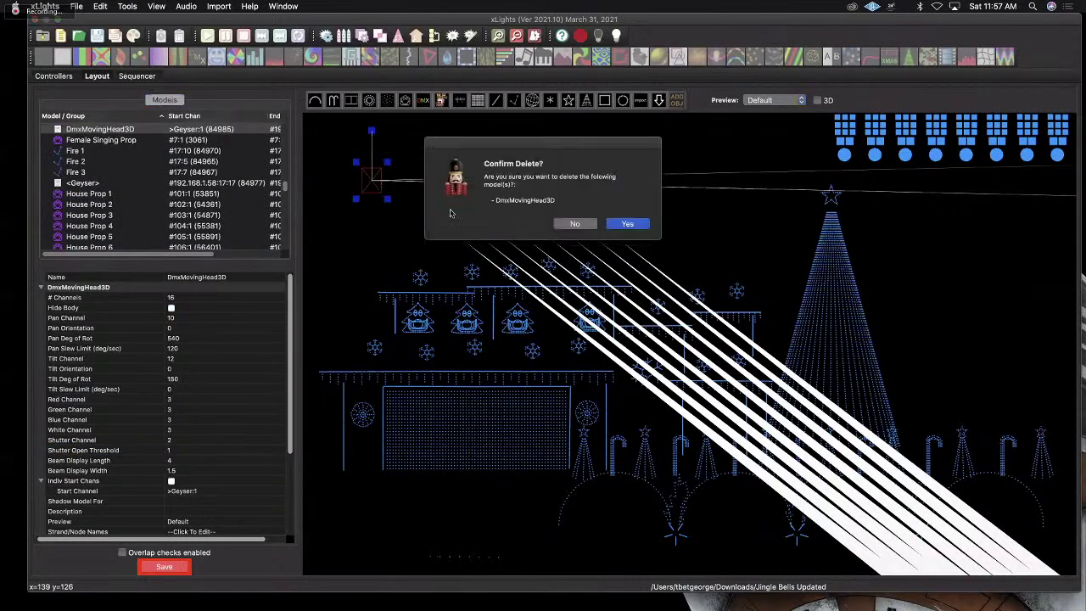
left_click(575, 225)
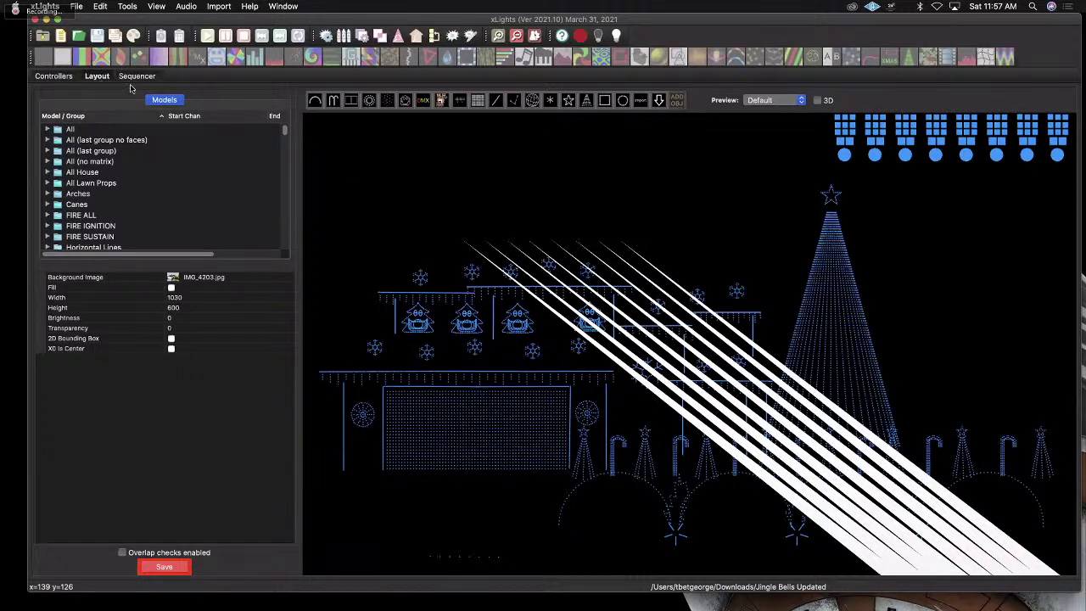
Compare the start channels of MH1 and MH2 with the address and universe of the Moving Heads controller.
left_click(470, 247)
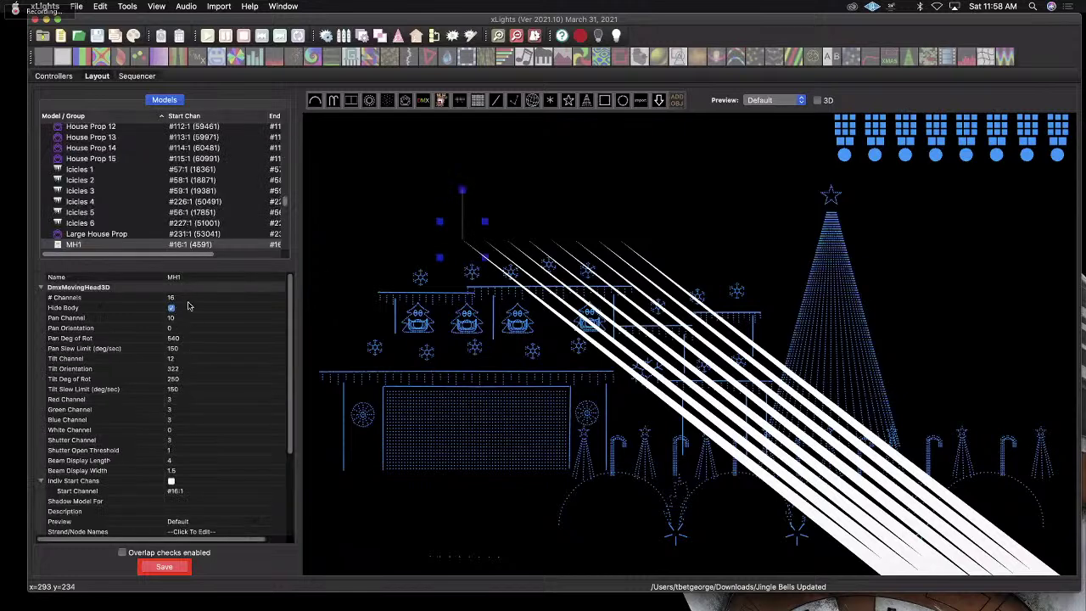
left_click(187, 492)
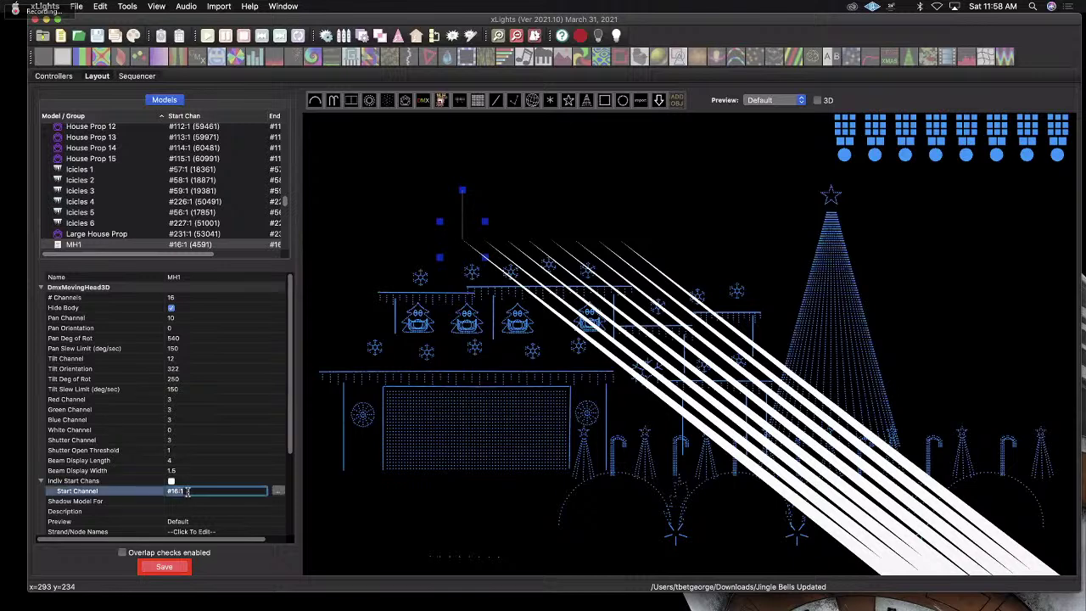
left_click(54, 76)
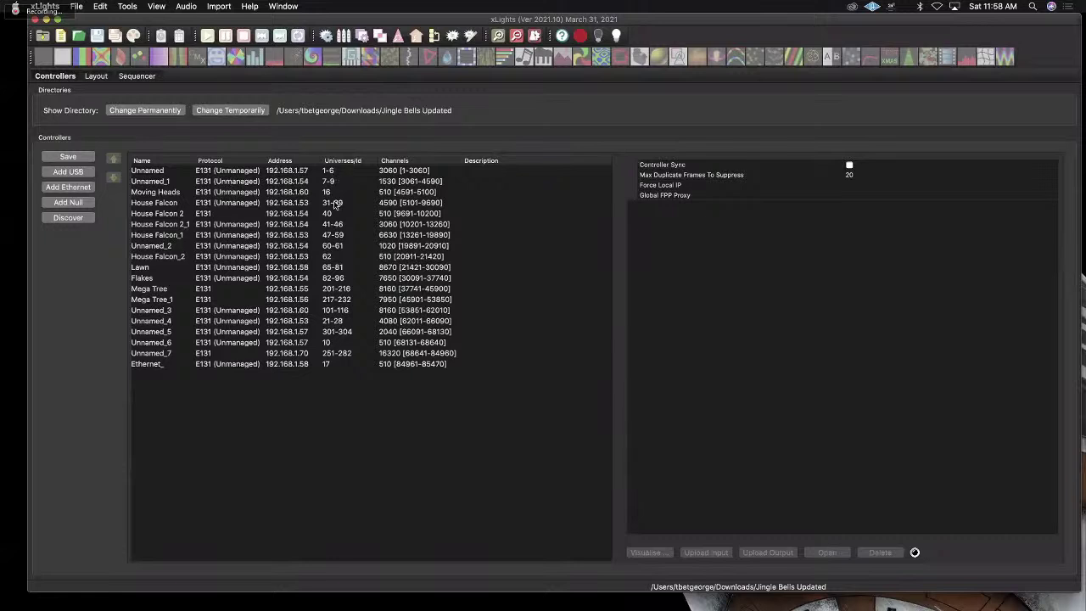
left_click(294, 195)
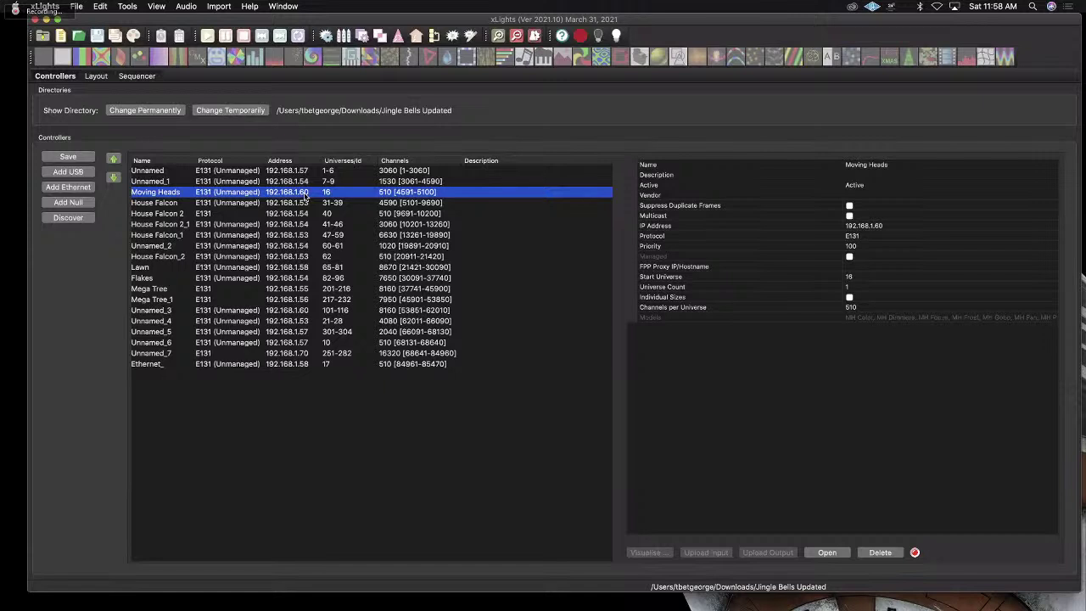
left_click(98, 77)
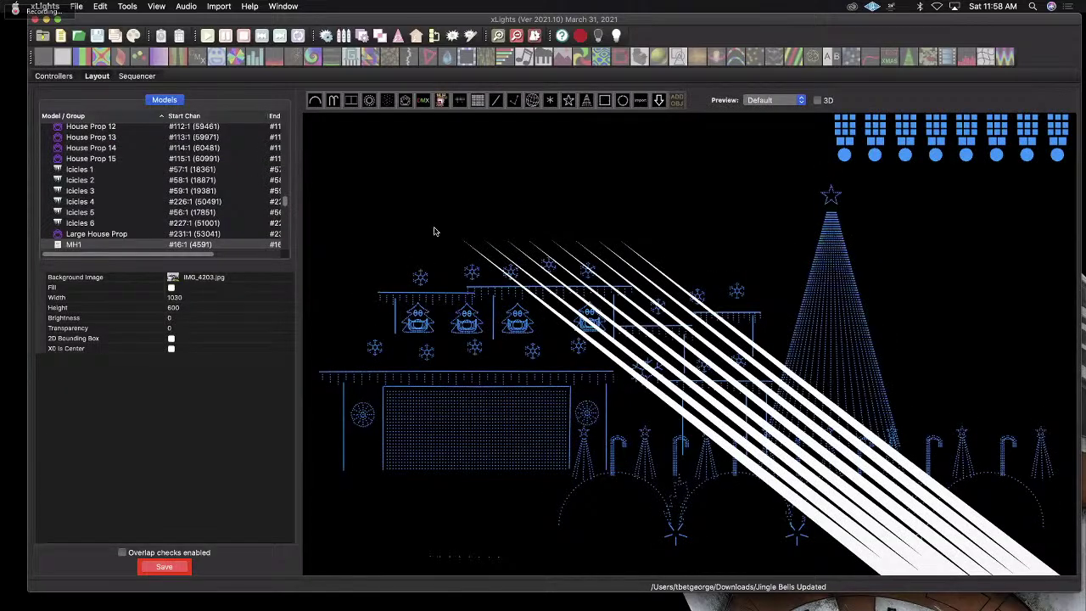
left_click(474, 242)
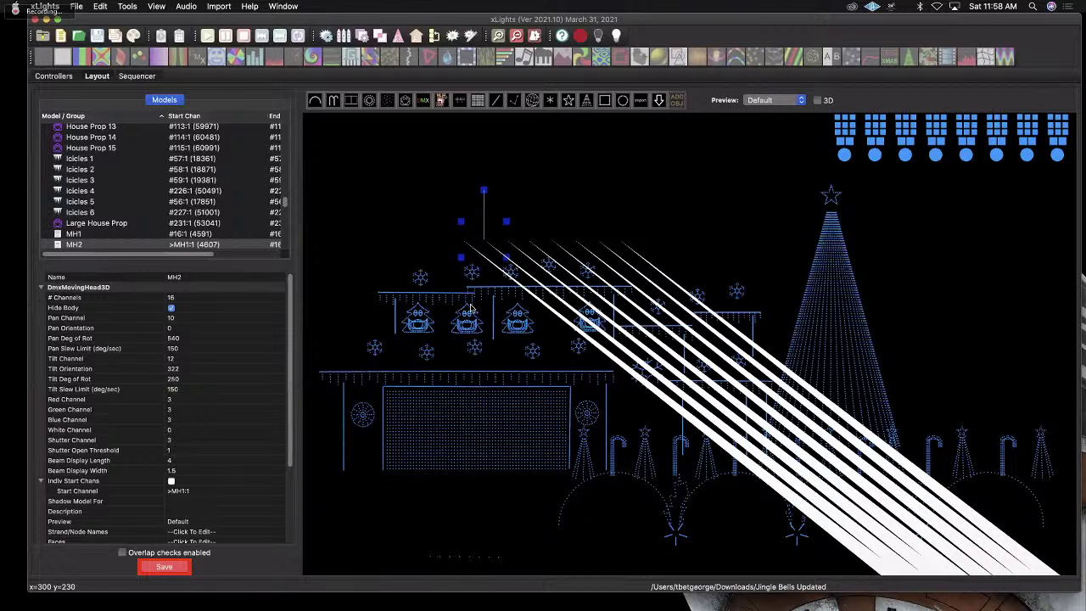
Create a new animation sequence that uses the Moving Heads view.
left_click(75, 6)
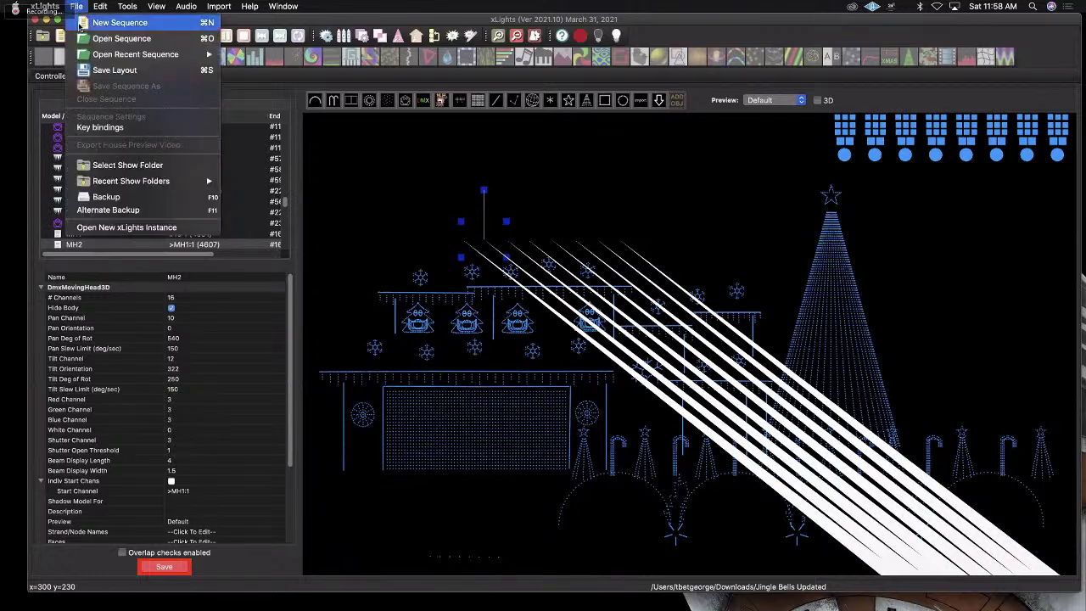
left_click(81, 23)
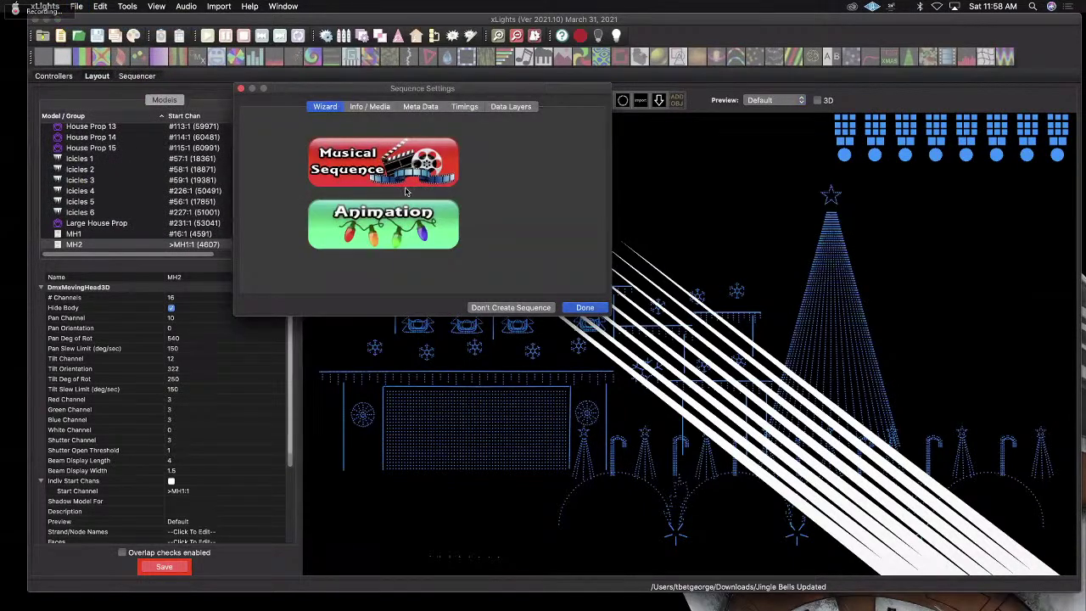
left_click(381, 221)
left_click(382, 158)
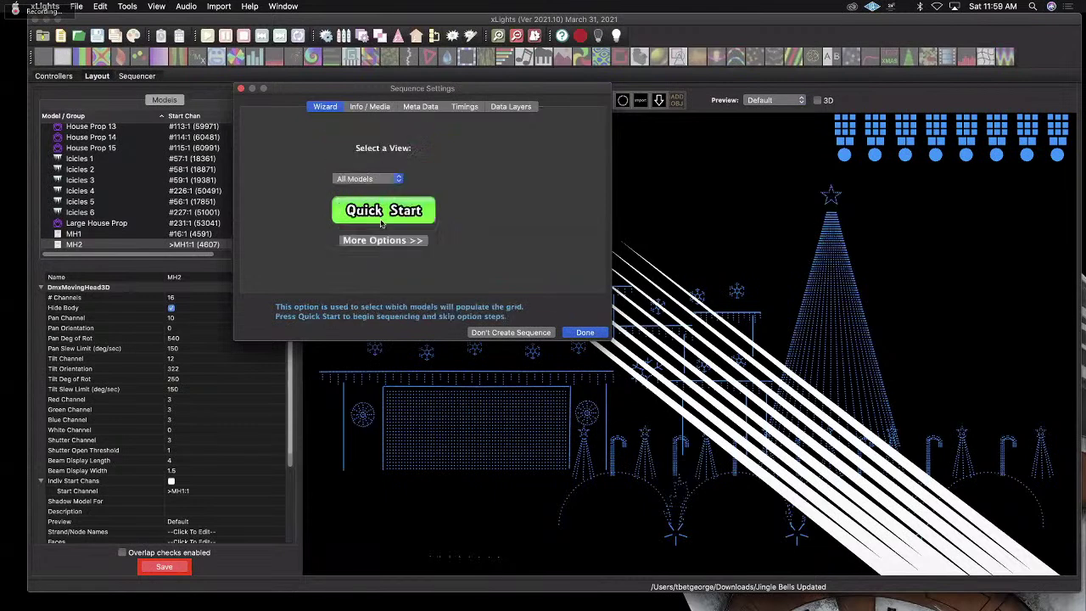
left_click(370, 180)
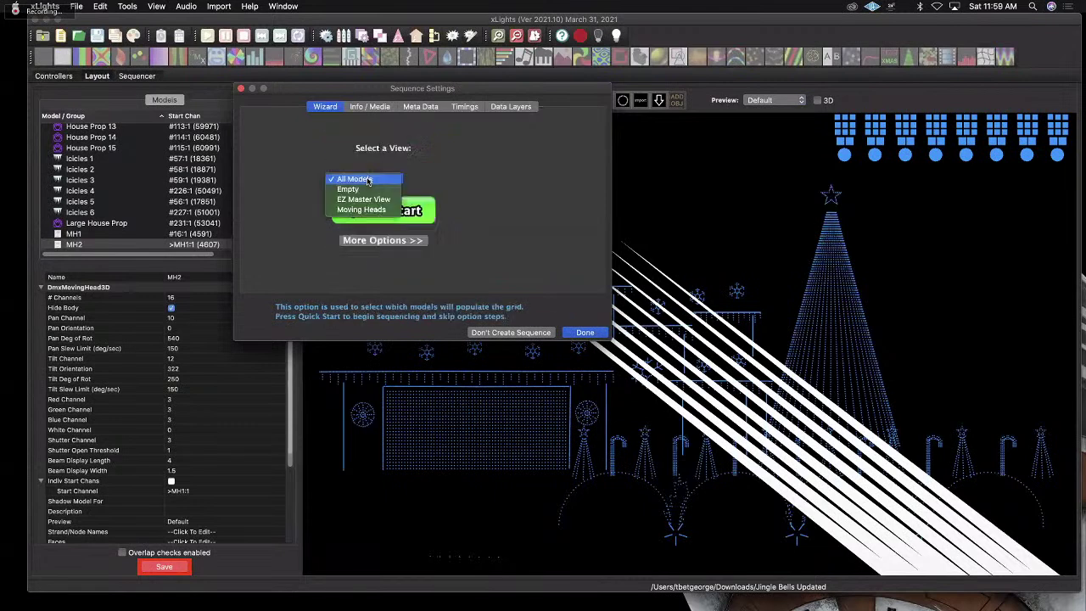
left_click(396, 217)
left_click(584, 332)
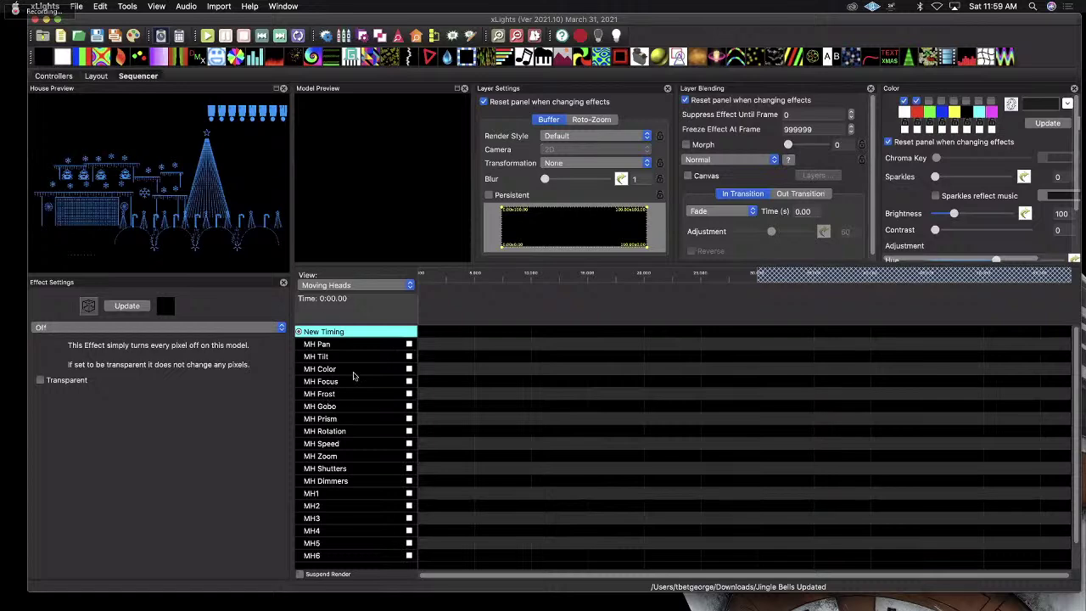
Examine the strings and individual start channels of the MH Color and MH Dimmers models in the layout.
left_click(93, 76)
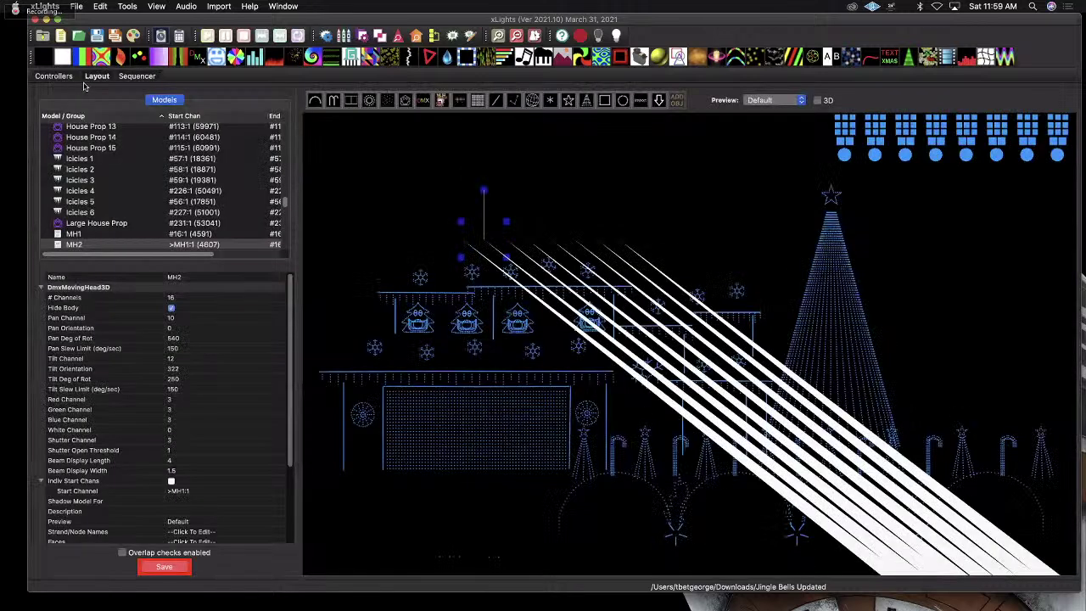
left_click(54, 75)
left_click(95, 75)
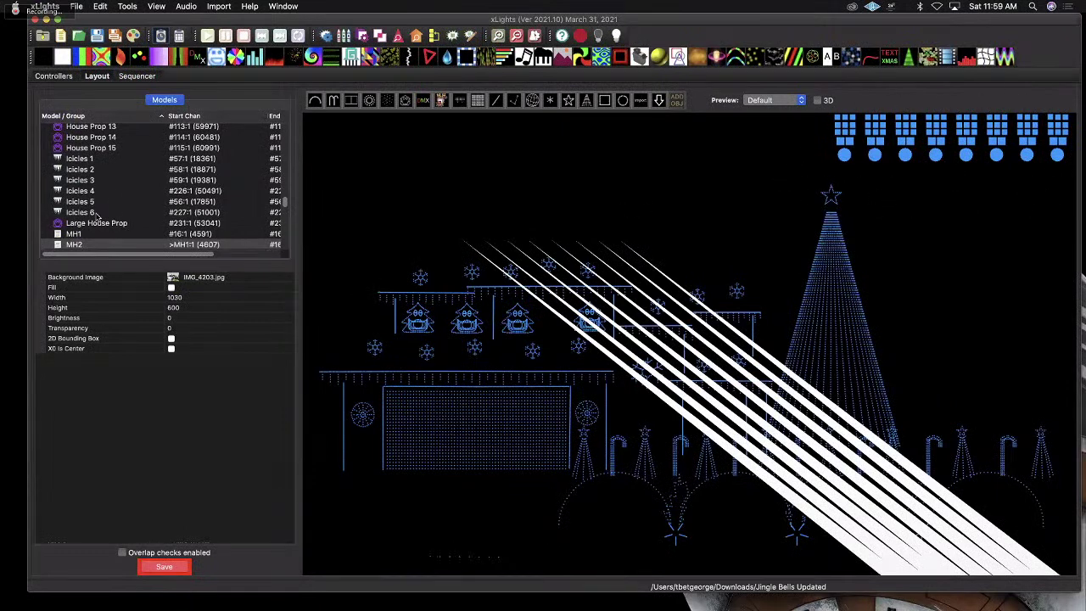
scroll(168, 155, "up", 5)
scroll(254, 161, "up", 5)
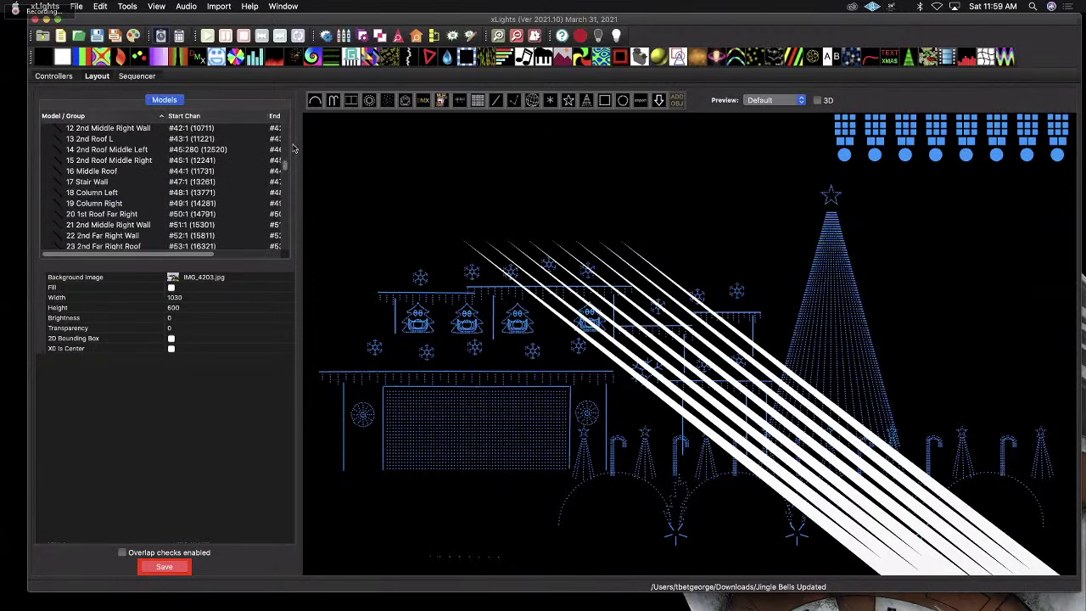
scroll(285, 170, "up", 2)
left_click_drag(285, 170, 275, 198)
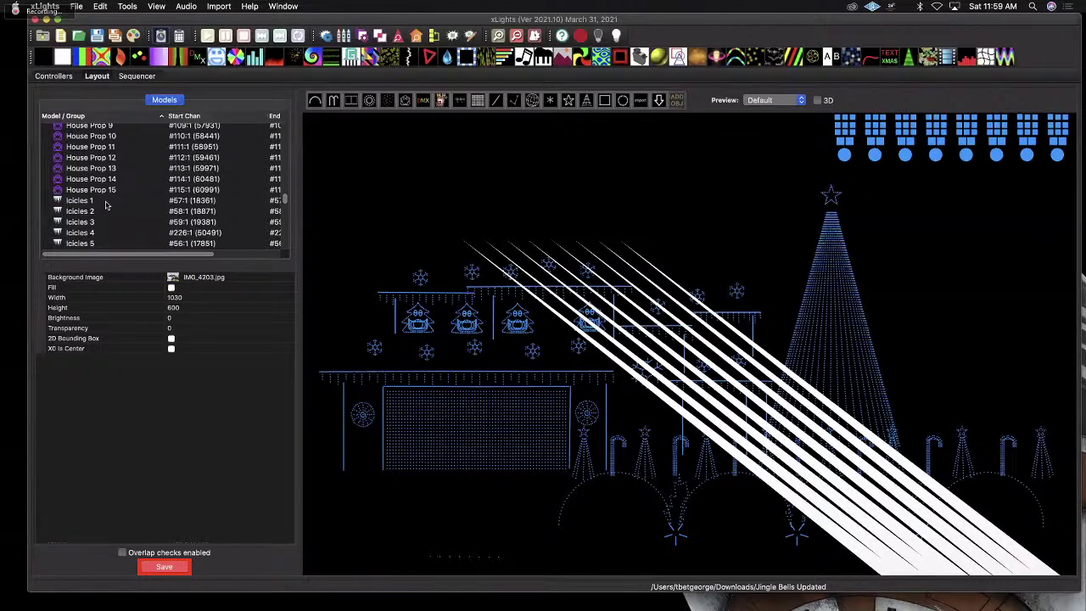
scroll(285, 209, "down", 3)
scroll(285, 208, "down", 3)
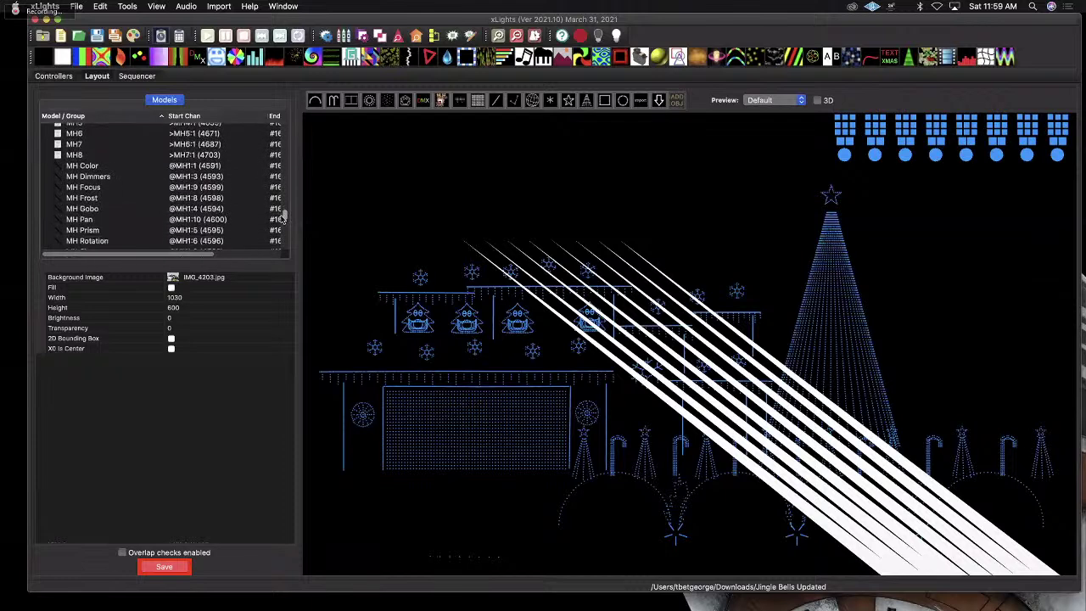
left_click(83, 159)
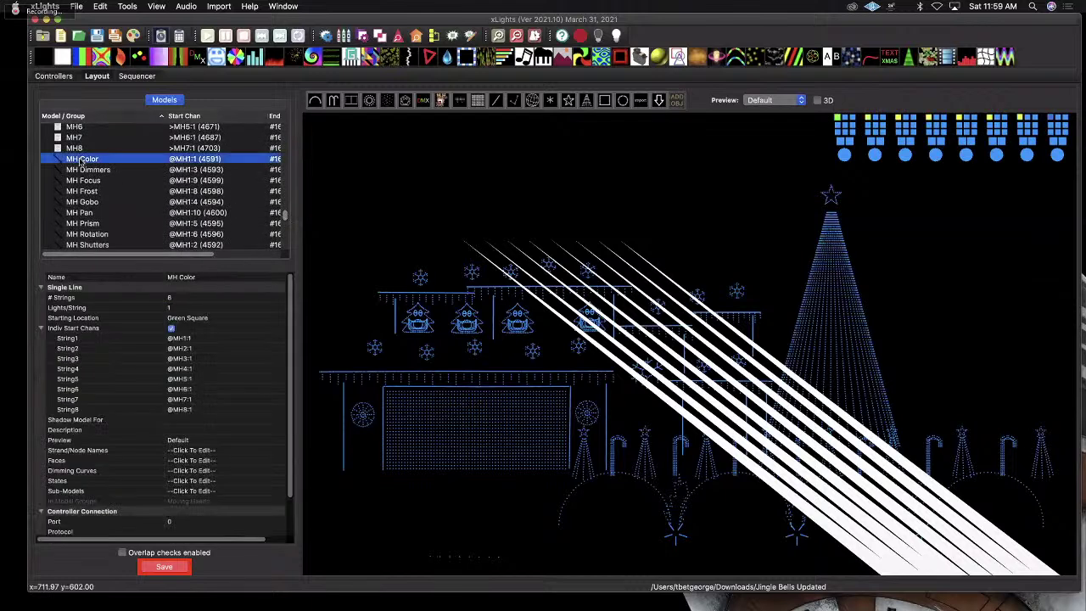
left_click(85, 172)
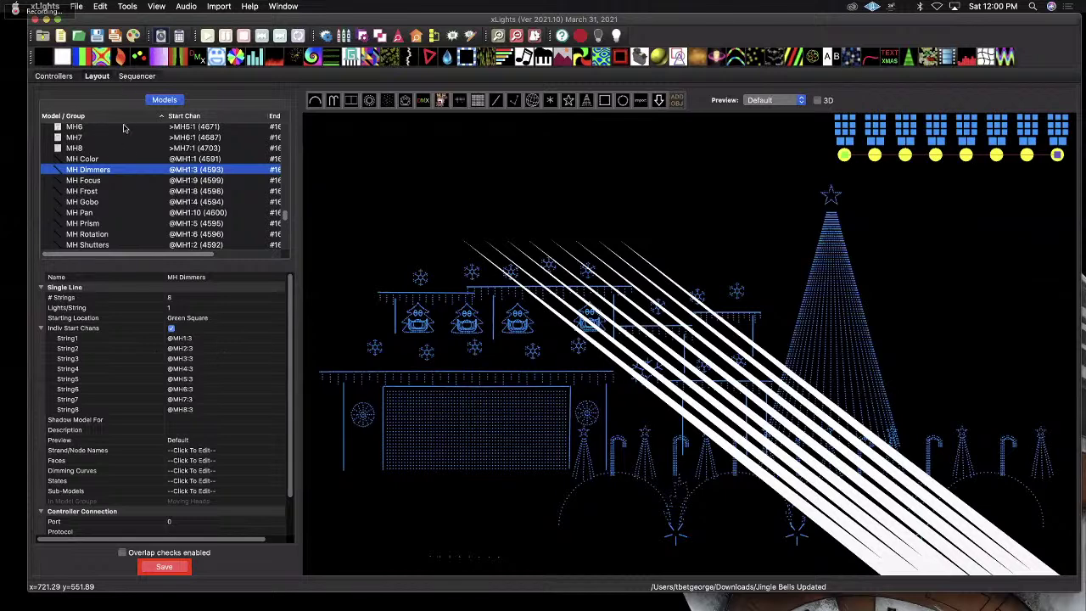
Place a DMX effect from 0 to 17 seconds on MH1 in the sequence and move it down to MH2.
left_click(105, 78)
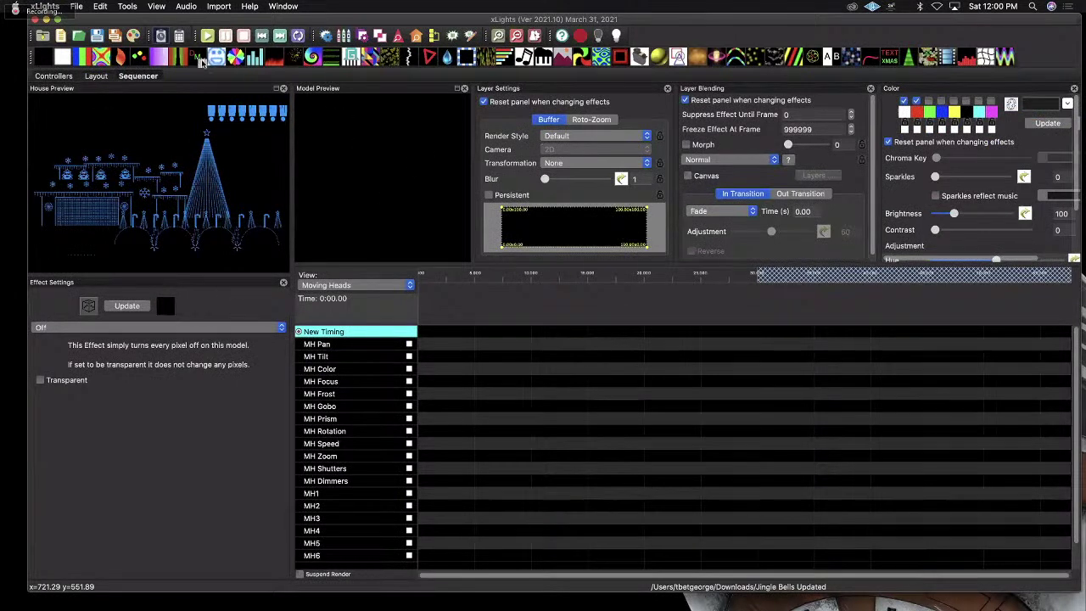
left_click_drag(201, 63, 436, 494)
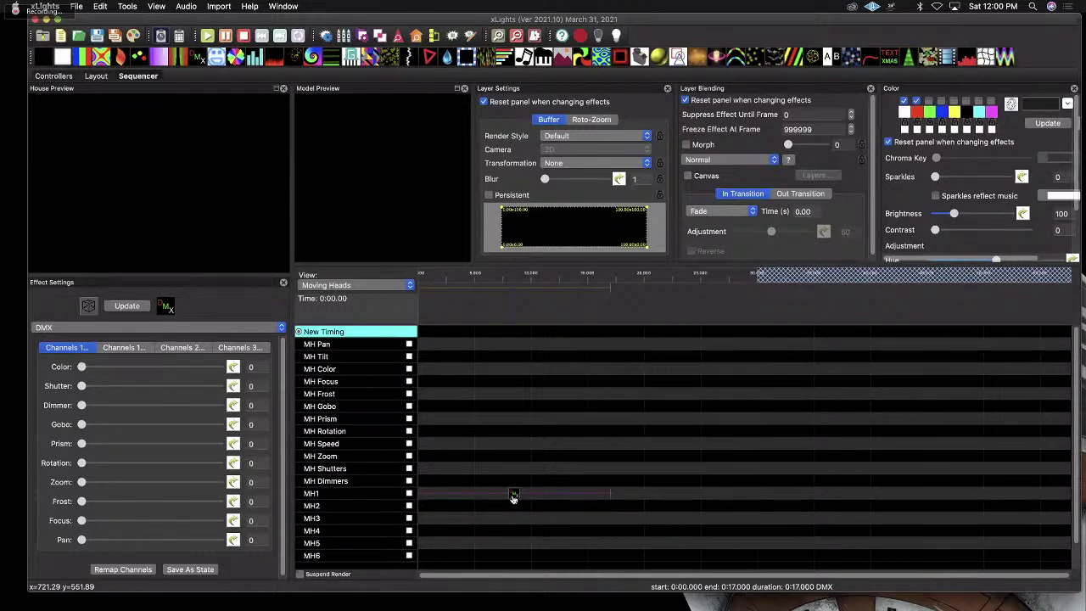
left_click_drag(513, 497, 512, 506)
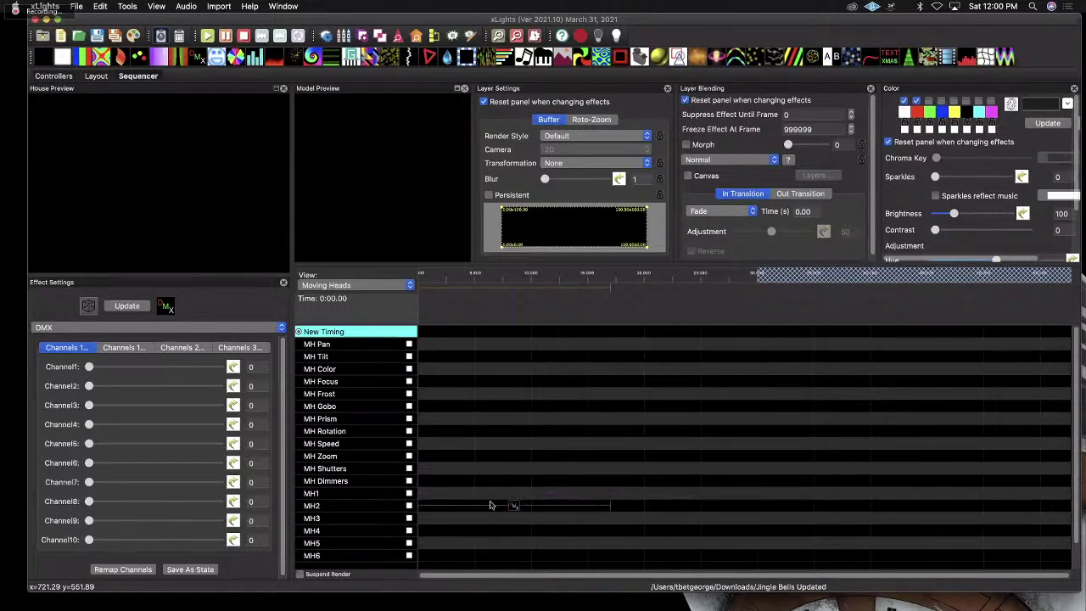
Open the strand and node names of the MH2 model in the layout and name strand 1 Channel.
left_click(65, 78)
left_click(96, 76)
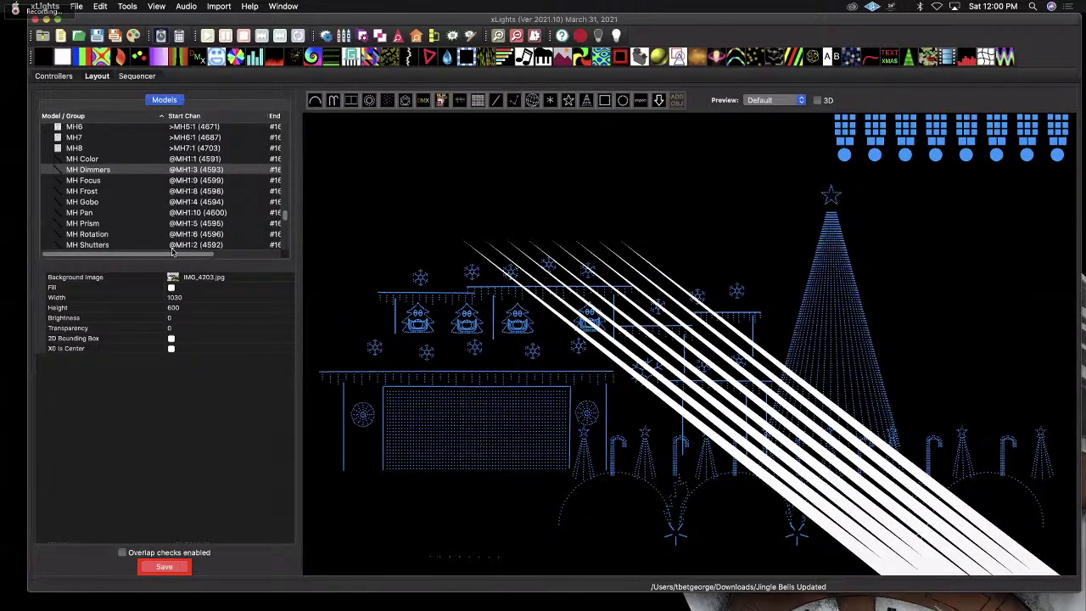
left_click(489, 244)
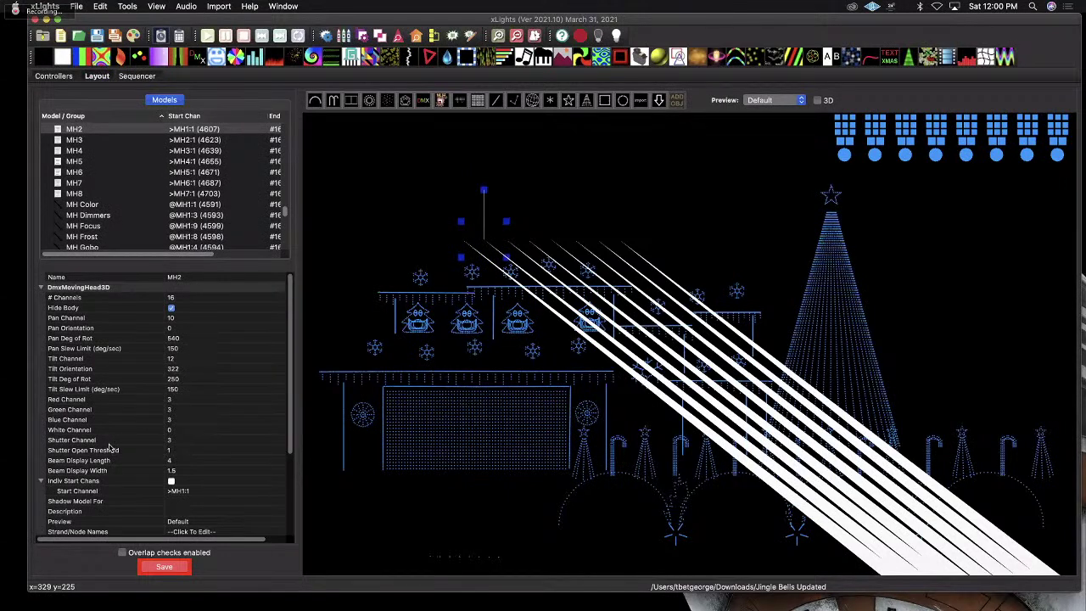
scroll(110, 448, "down", 3)
left_click(174, 502)
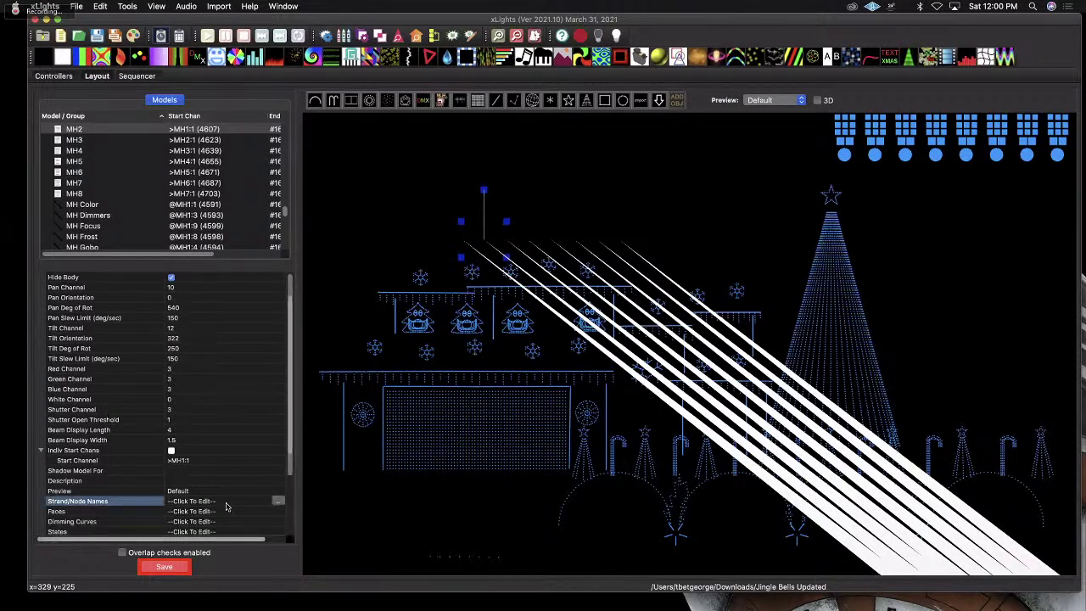
left_click(278, 501)
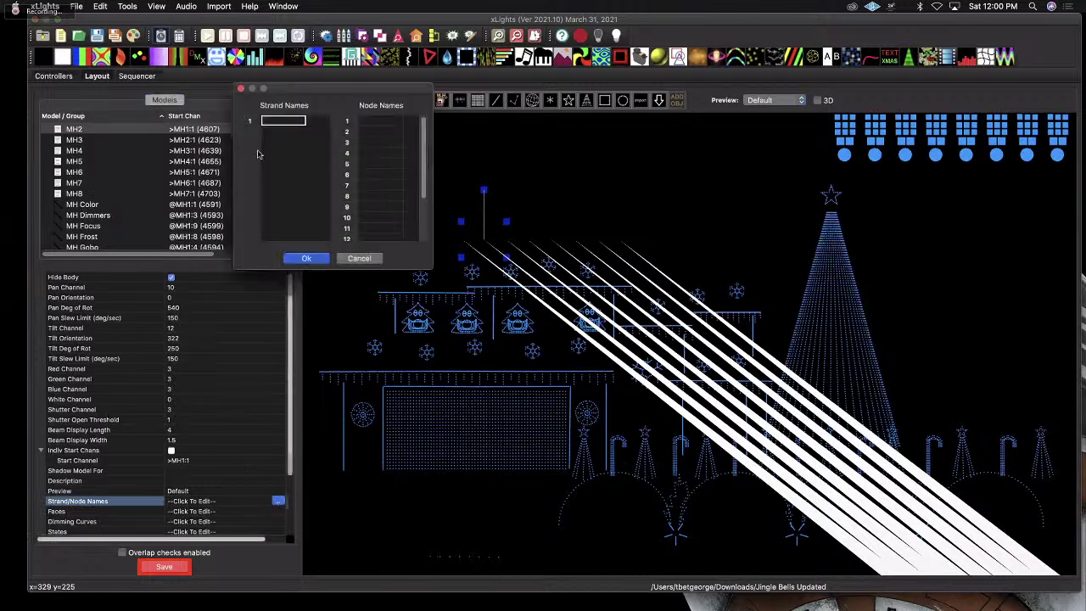
left_click(275, 119)
type("CHAN")
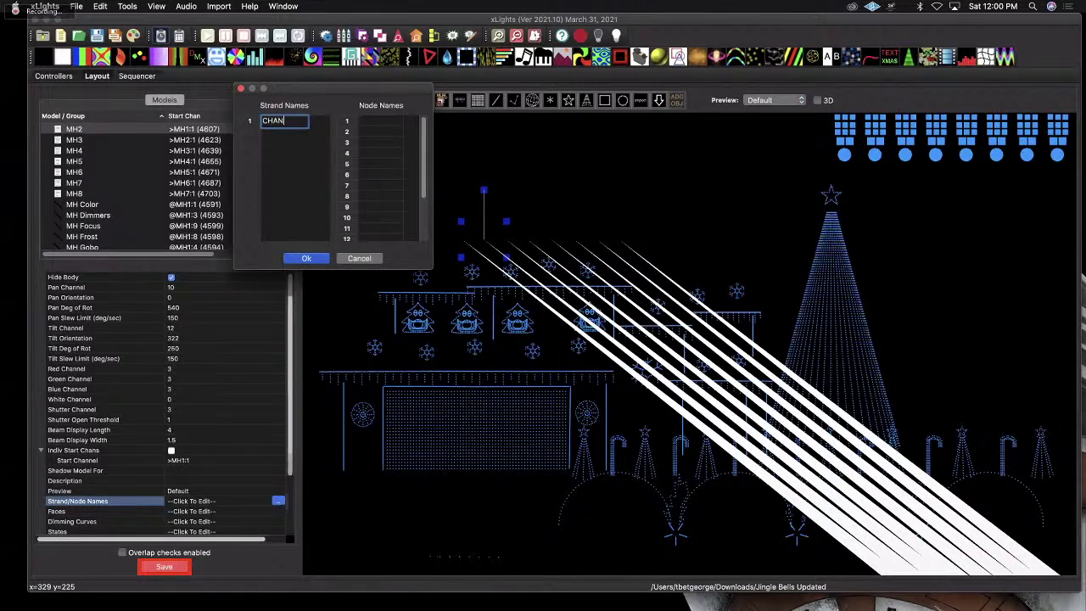
type("hannel")
key("Return")
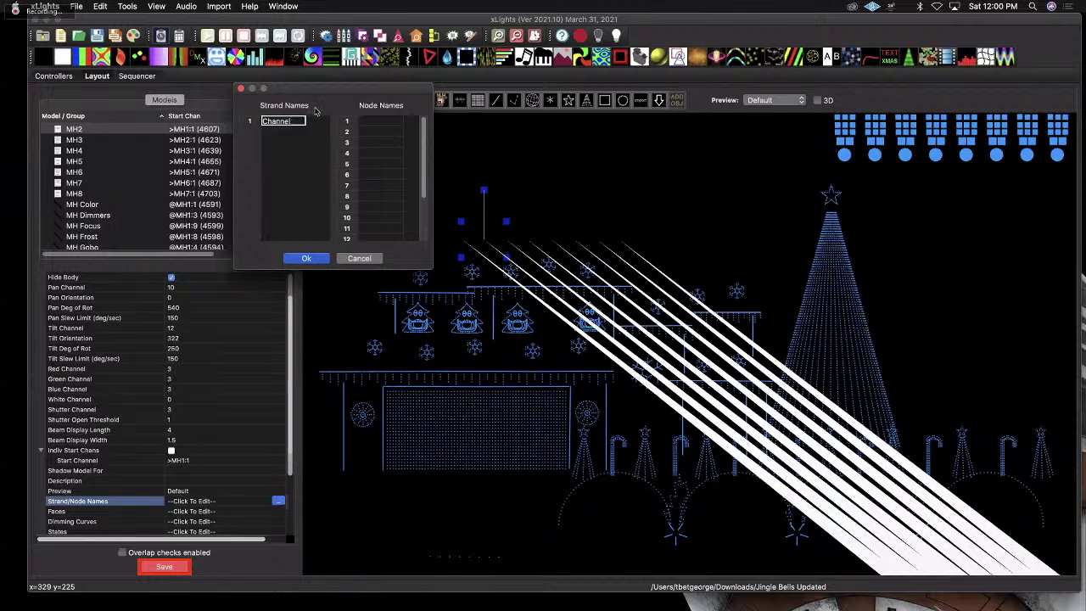
Name MH2's nodes 1 to 4 Color, Shutter, Dimmer and Gobo.
double_click(371, 121)
type("Colo")
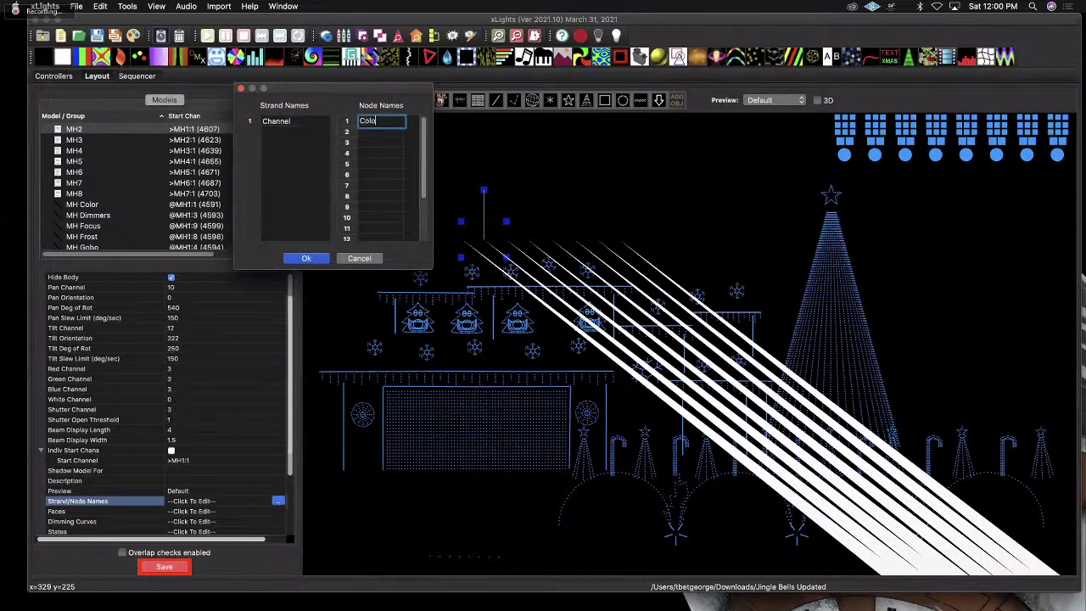
type("r")
key("Return")
type("Shutter")
key("Return")
type("Dimmer")
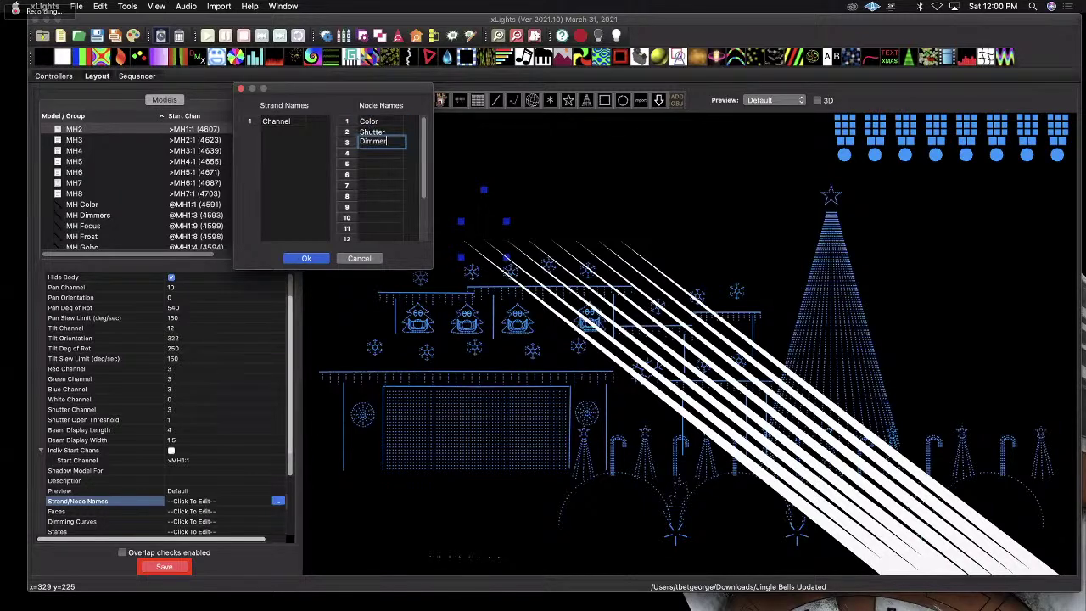
key("Return")
type("Gobo")
key("Return")
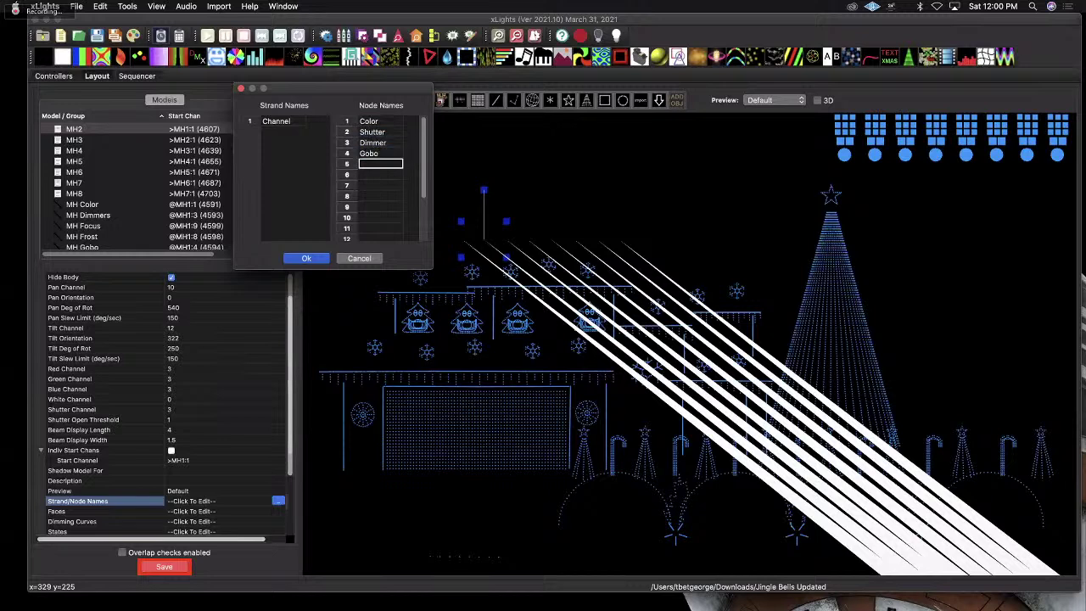
Name MH2's nodes 5 to 9 Prism, Rotation, Zoom, Frost and Focus.
type("PRism")
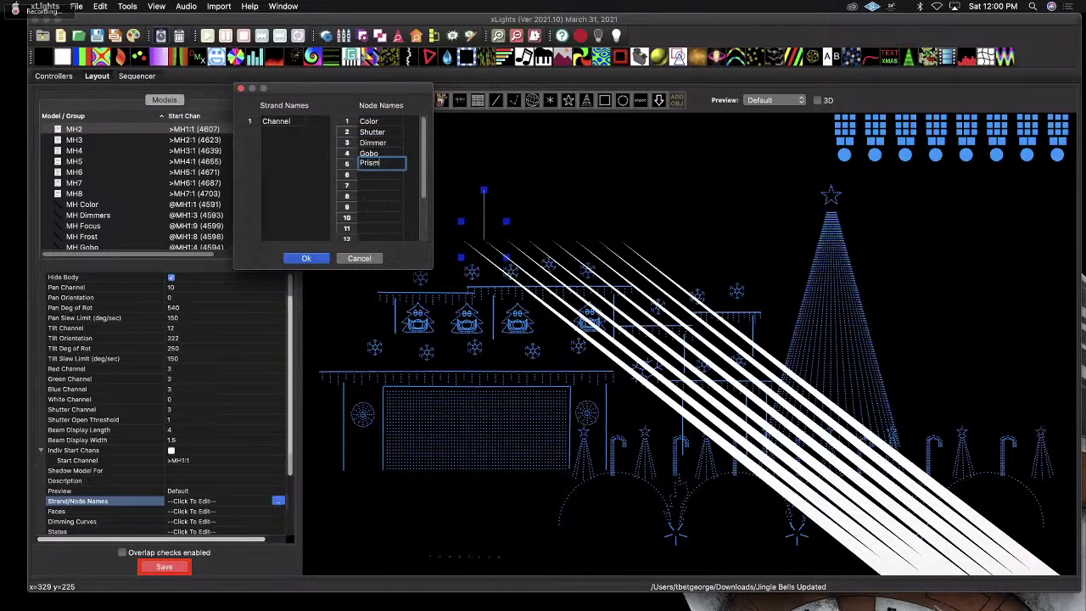
key("Return")
type("Rotation")
key("Return")
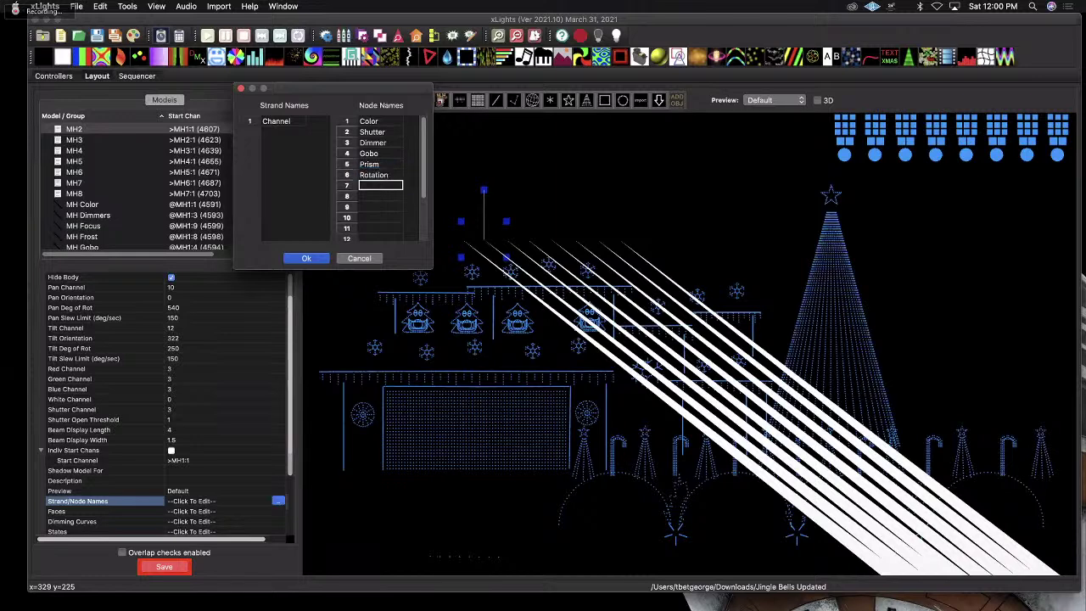
type("Zoom")
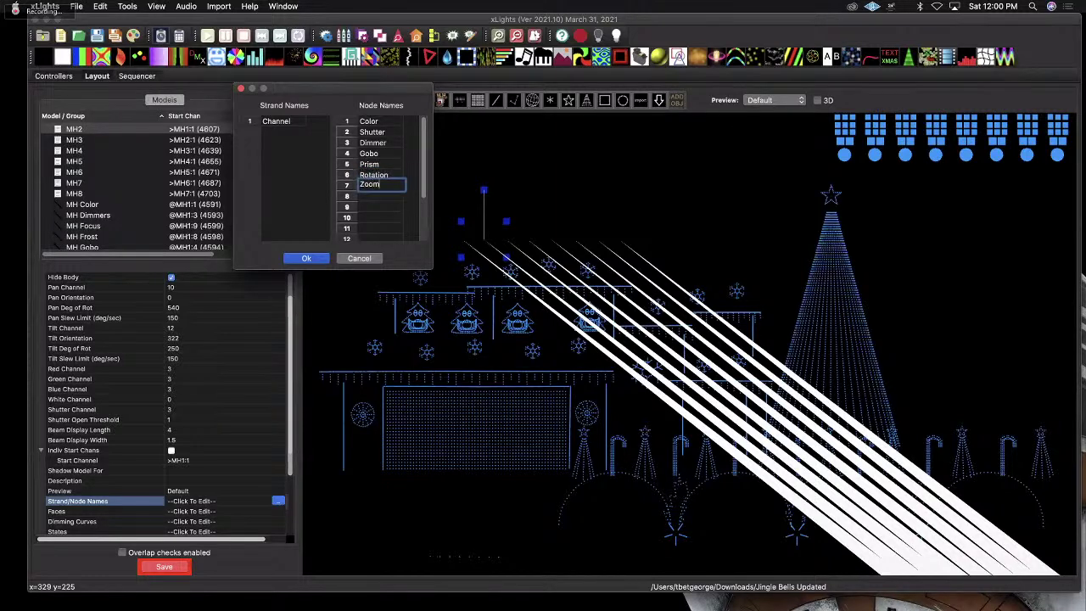
key("Return")
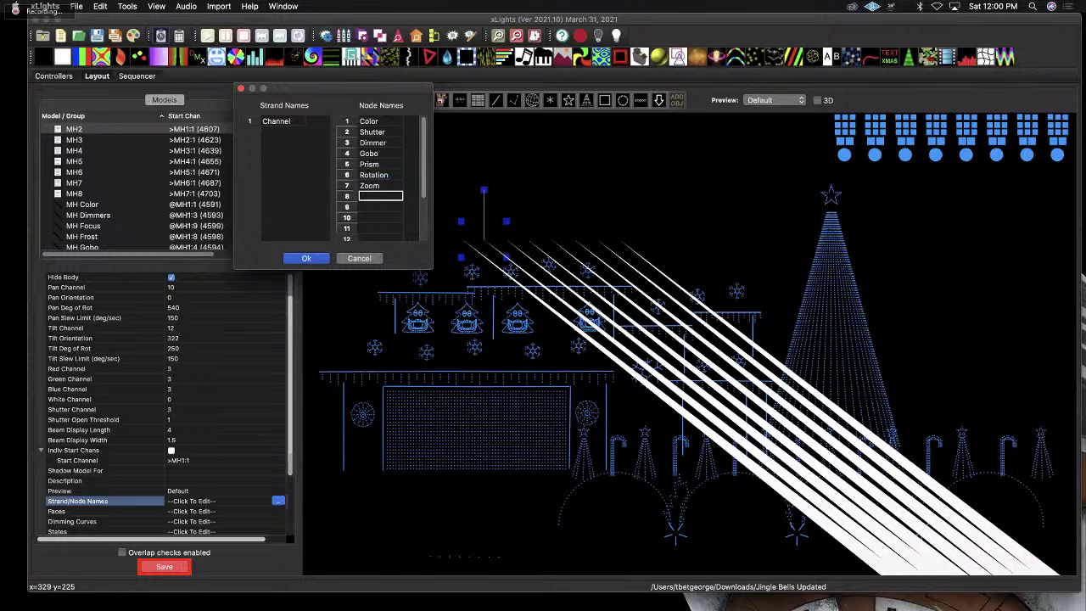
type("Frost")
key("Return")
type("Fo")
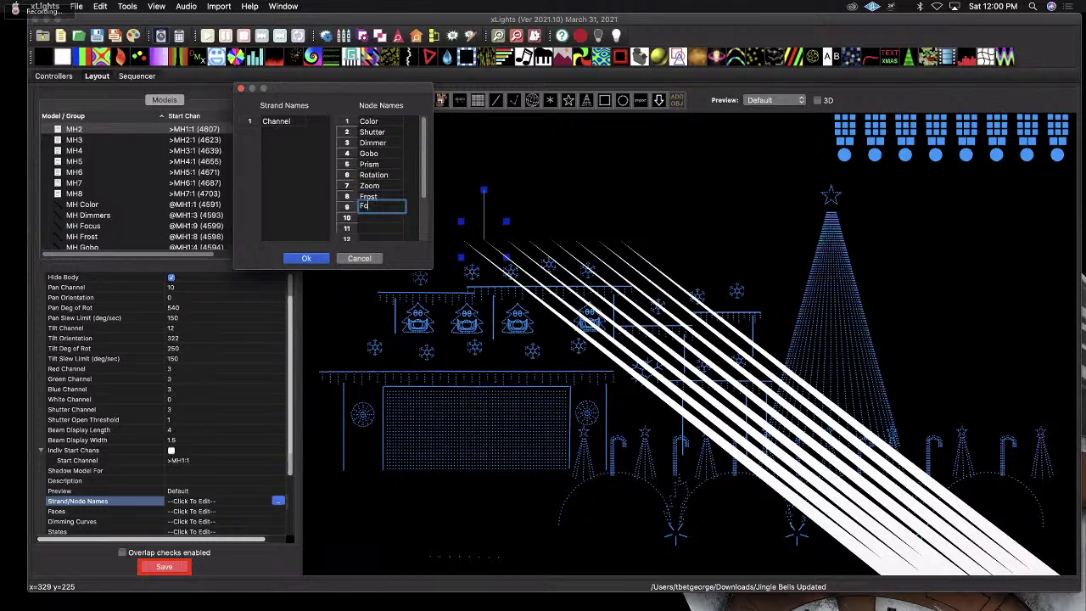
type("cus")
key("Return")
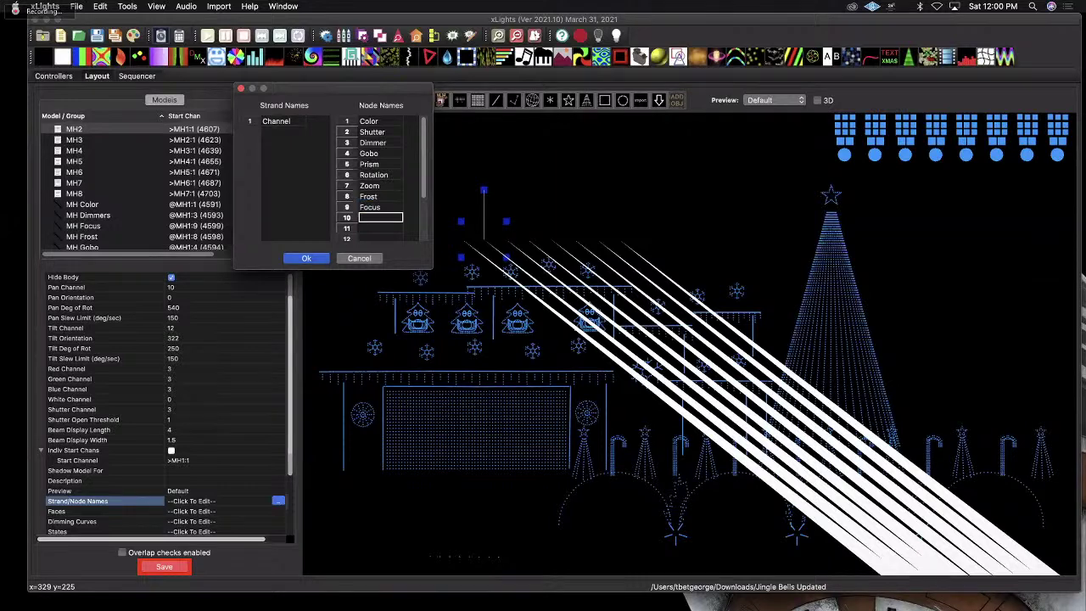
Name MH2's nodes 10 to 13 Pan, Fine Pan, Tilt and Fine Tilt.
type("Pan")
key("Return")
type("Fine")
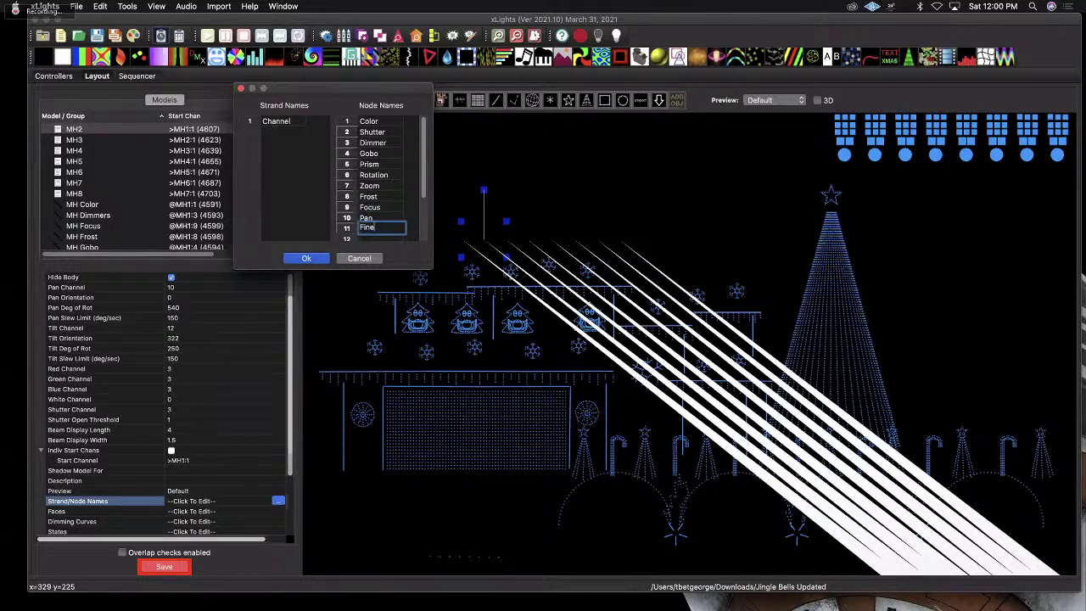
type(" Pan")
key("Return")
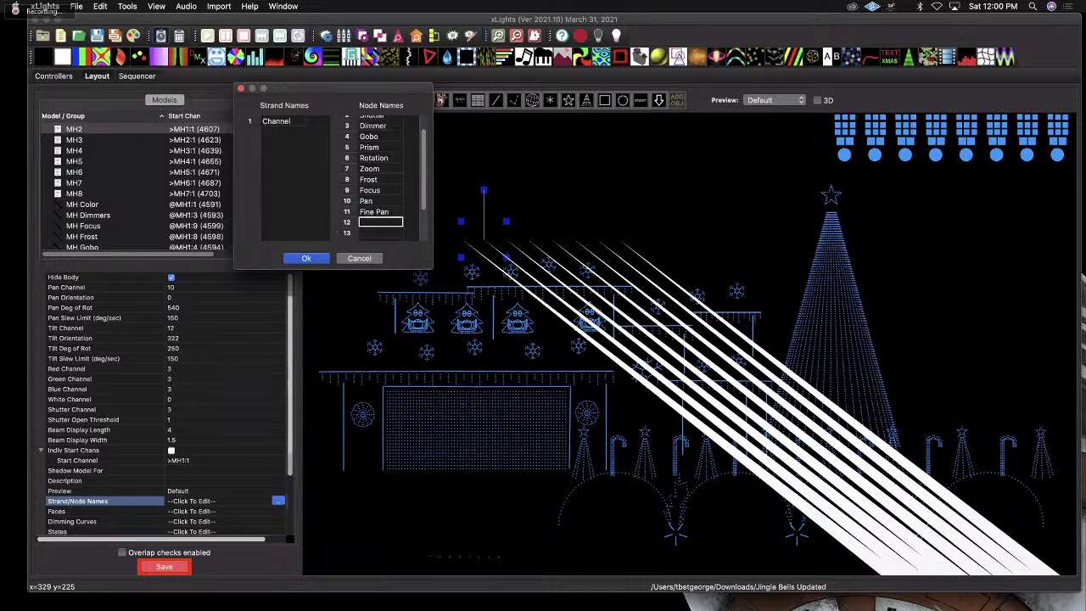
type("Til")
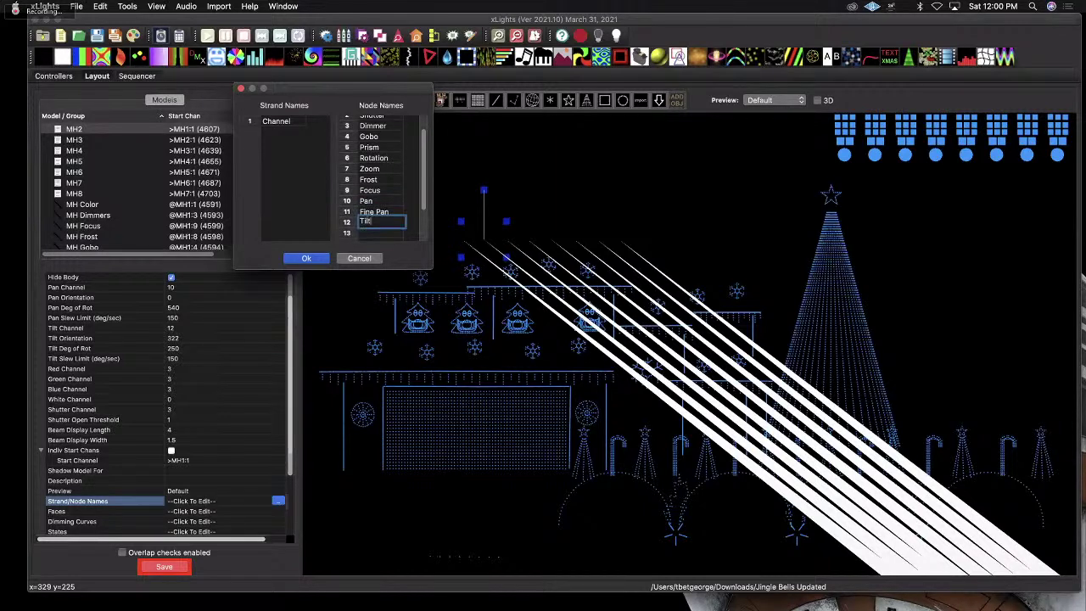
type("t")
key("Return")
type("Fine Ti")
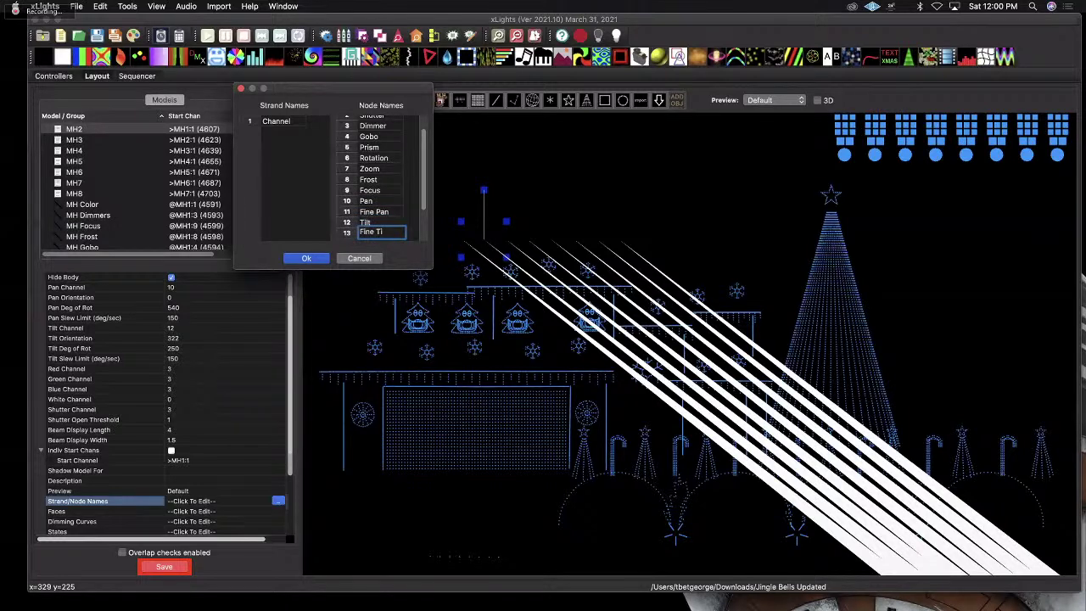
key("Return")
Leave nodes 14 and 15 unnamed, name node 16 Lamp, and accept the names and save the layout.
key("Return")
key("Return")
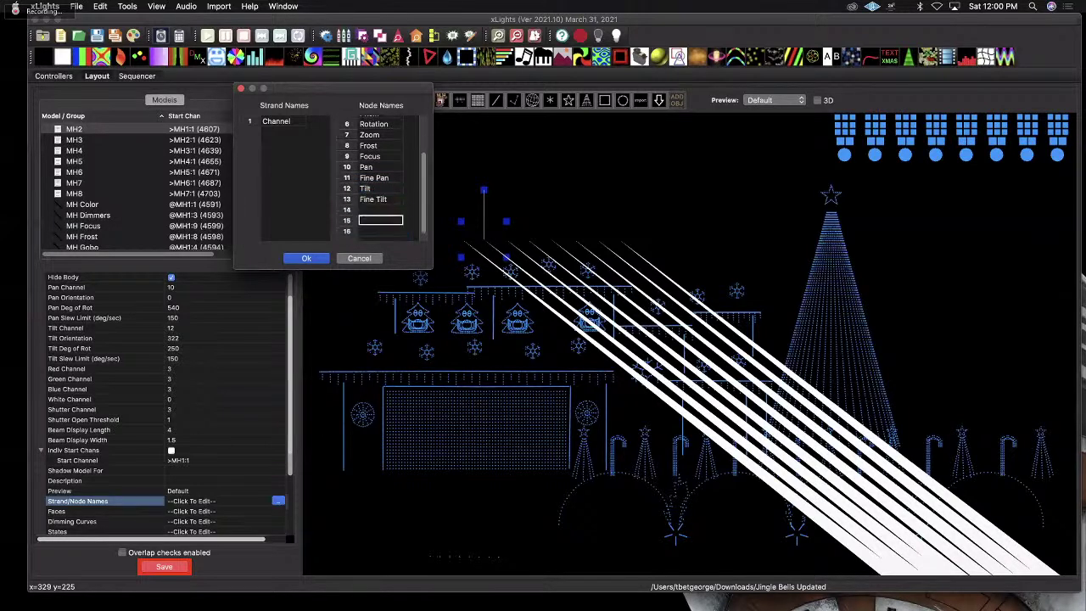
type("Lamp")
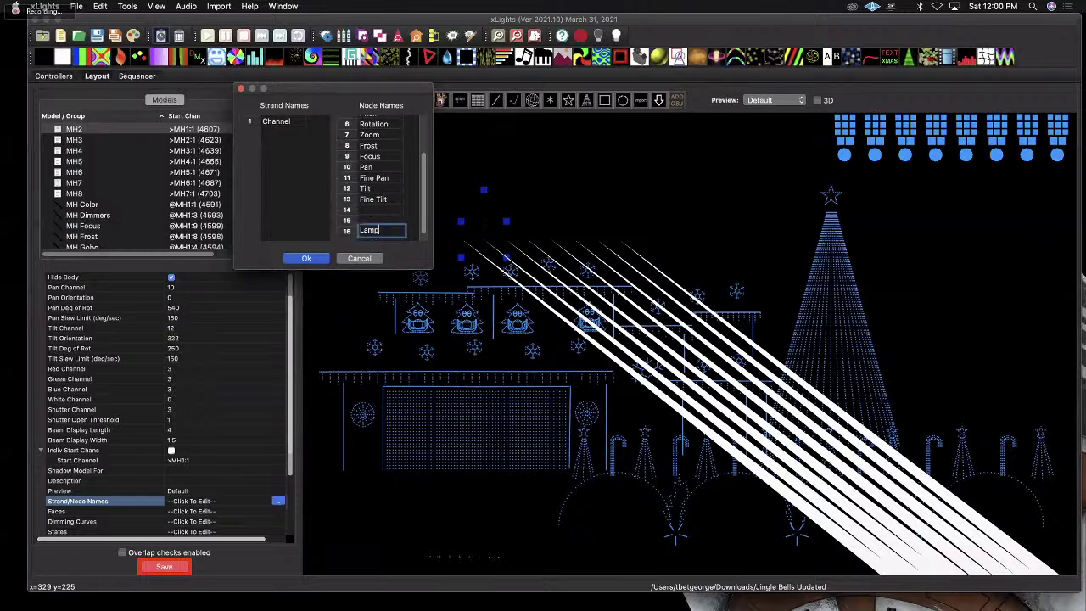
left_click(311, 259)
left_click(166, 567)
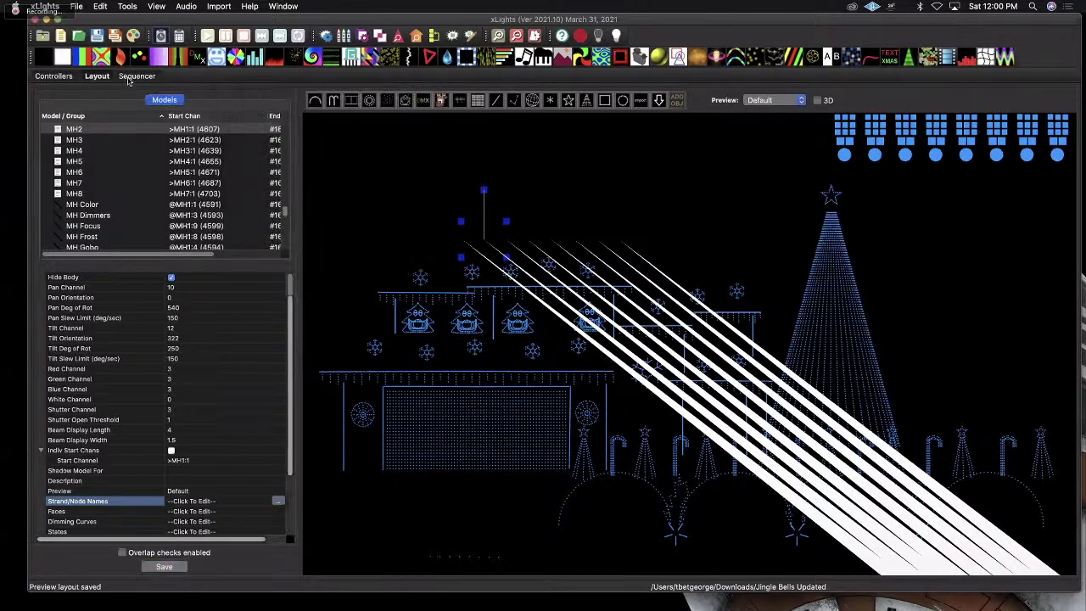
Check the channel names shown for the DMX effect on MH2 in the sequencer.
left_click(136, 76)
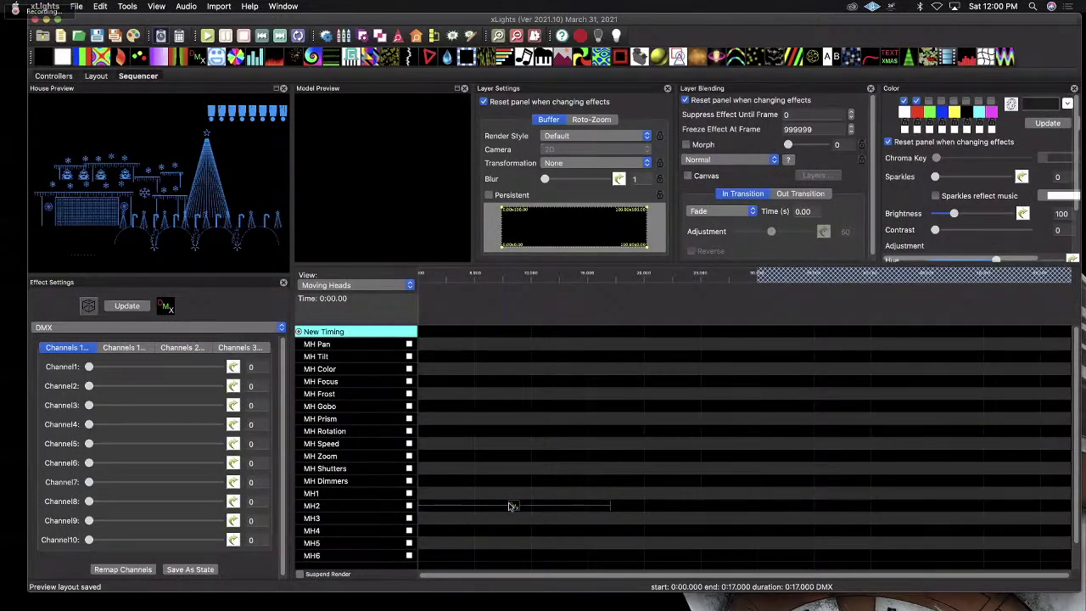
left_click(514, 506)
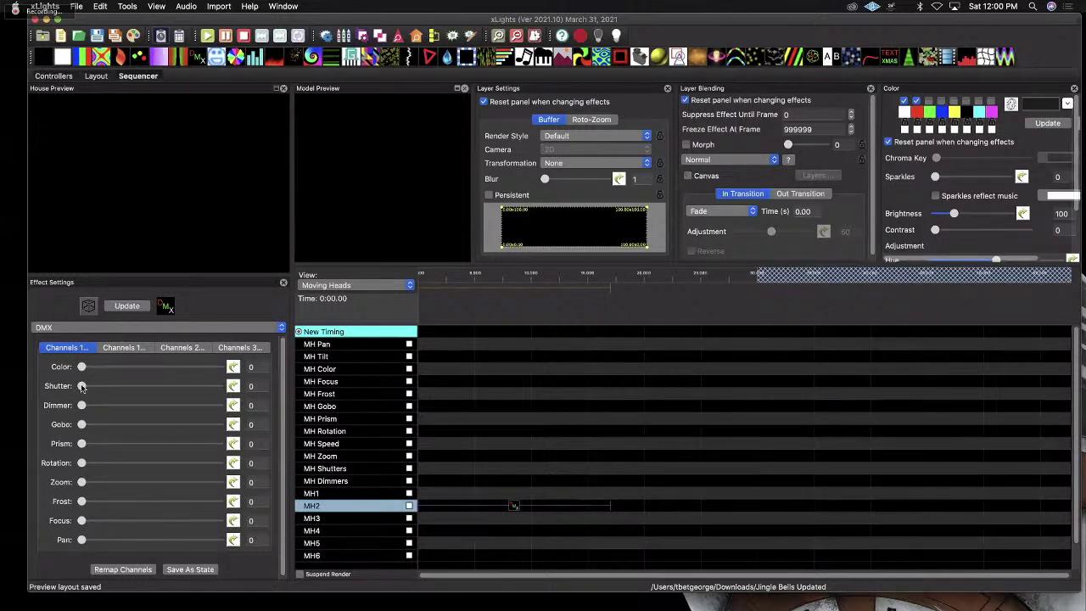
left_click_drag(81, 386, 294, 392)
left_click_drag(61, 373, 33, 373)
Place an On effect on the MH Shutters row from 0 to about 25 seconds.
left_click_drag(62, 58, 416, 469)
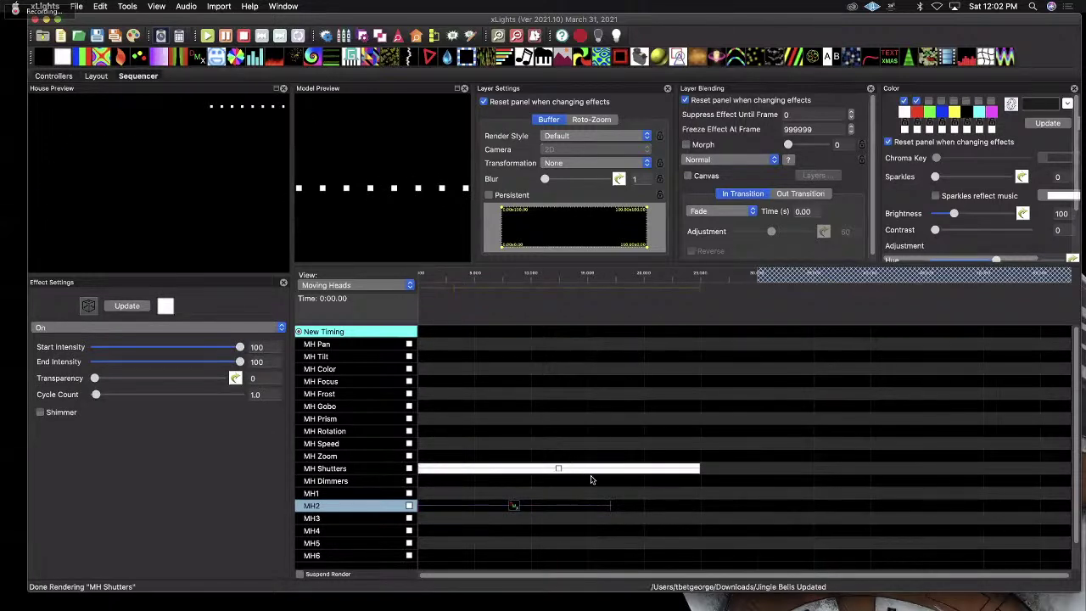
Place an On effect on the MH Dimmers row and extend it to run from 0 to about 18 seconds.
left_click_drag(63, 57, 620, 479)
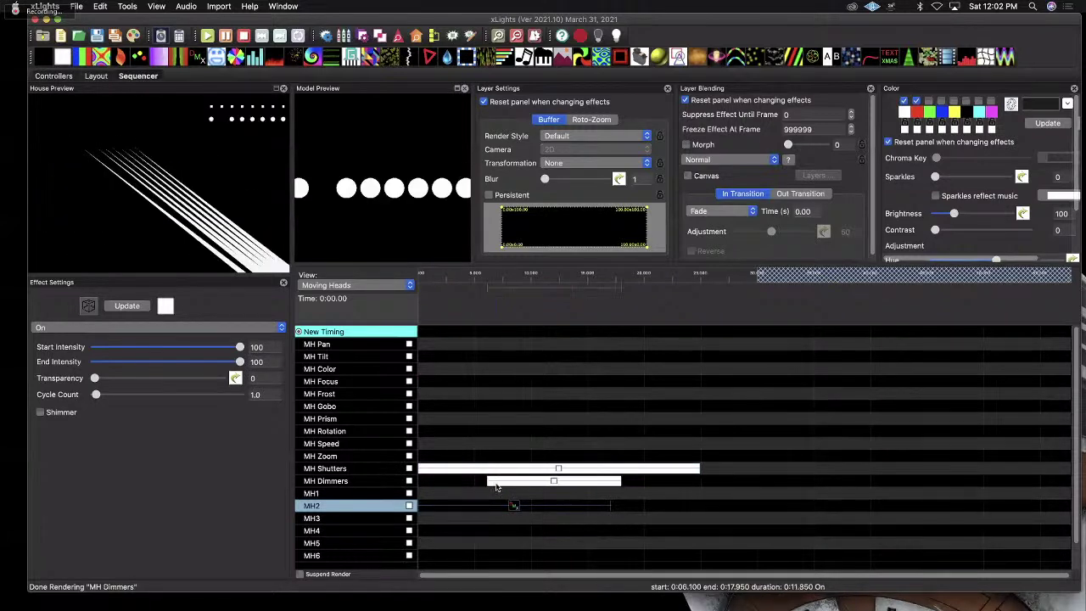
left_click_drag(488, 481, 417, 481)
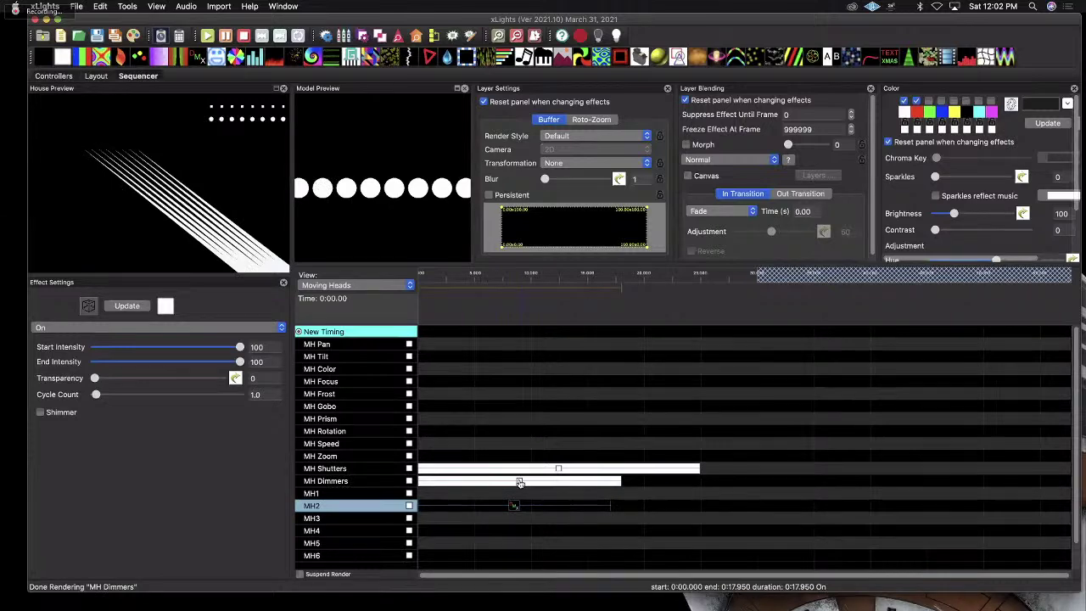
Delete the On effects from the MH Dimmers and MH Shutters rows.
key("Delete")
key("Delete")
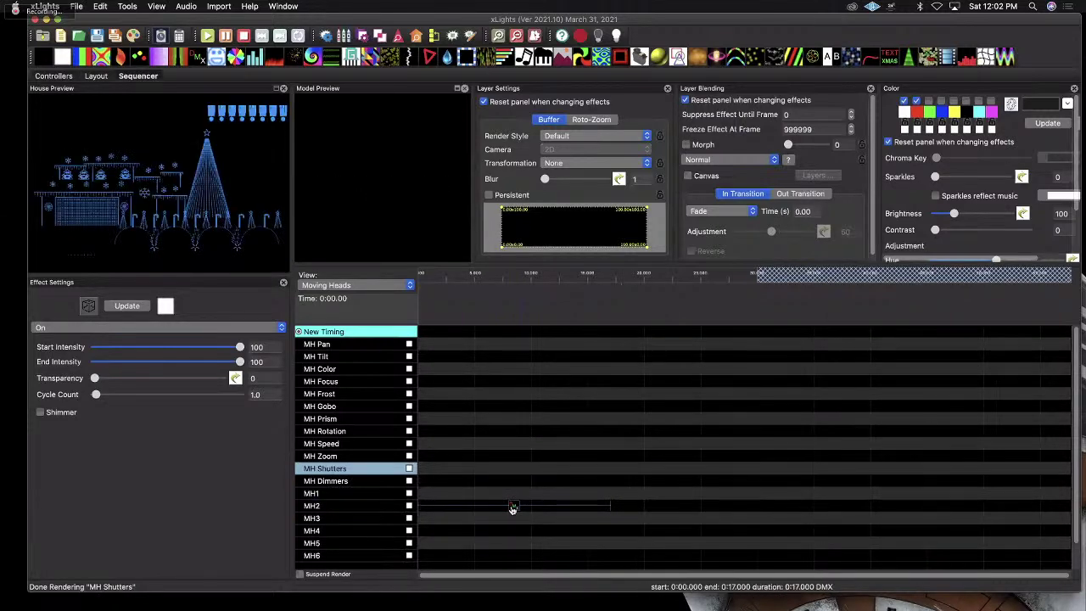
Set Shutter and Dimmer to 255 in the DMX effect on the MH2 row.
left_click(514, 507)
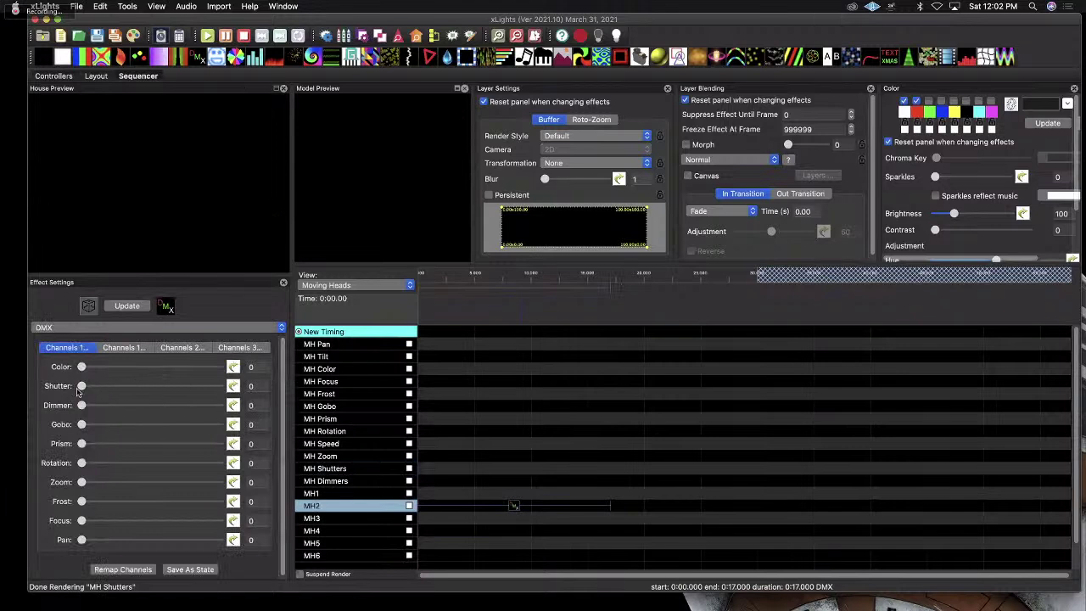
left_click_drag(81, 387, 219, 386)
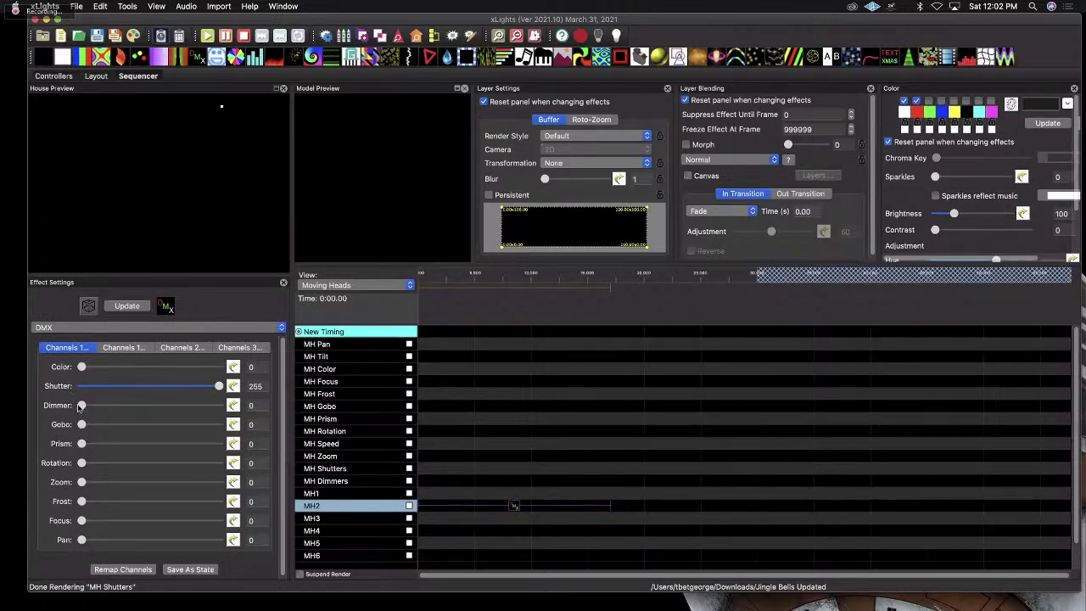
left_click_drag(81, 405, 292, 417)
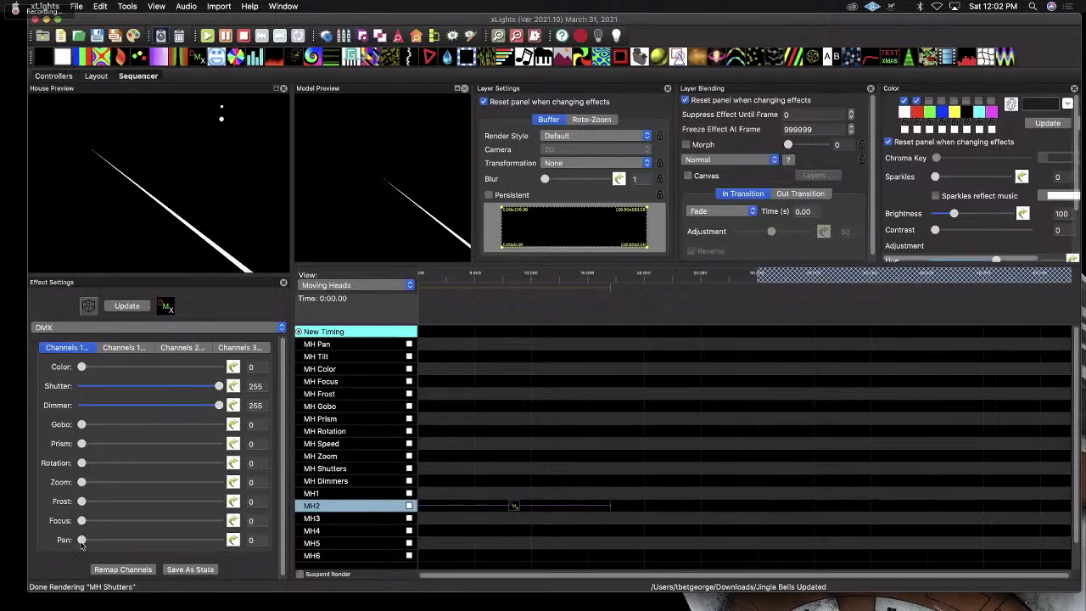
Vary the Pan and Tilt values of MH2's DMX effect to preview the beam's movement, leaving Pan at 0.
mouse_move(82, 540)
left_mouse_down()
mouse_move(140, 540)
mouse_move(74, 538)
left_mouse_up()
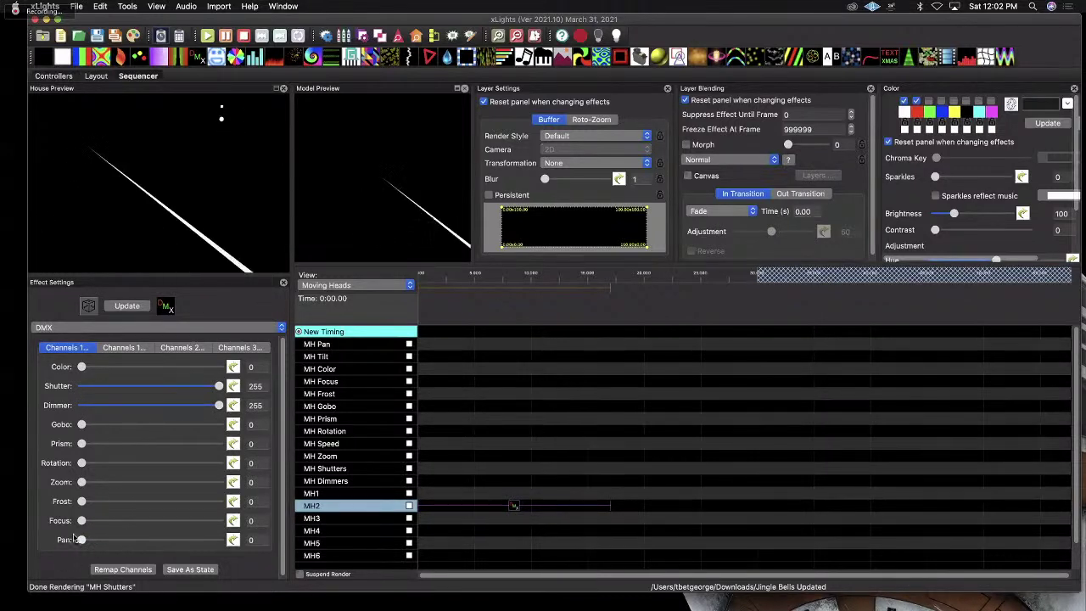
left_click(124, 348)
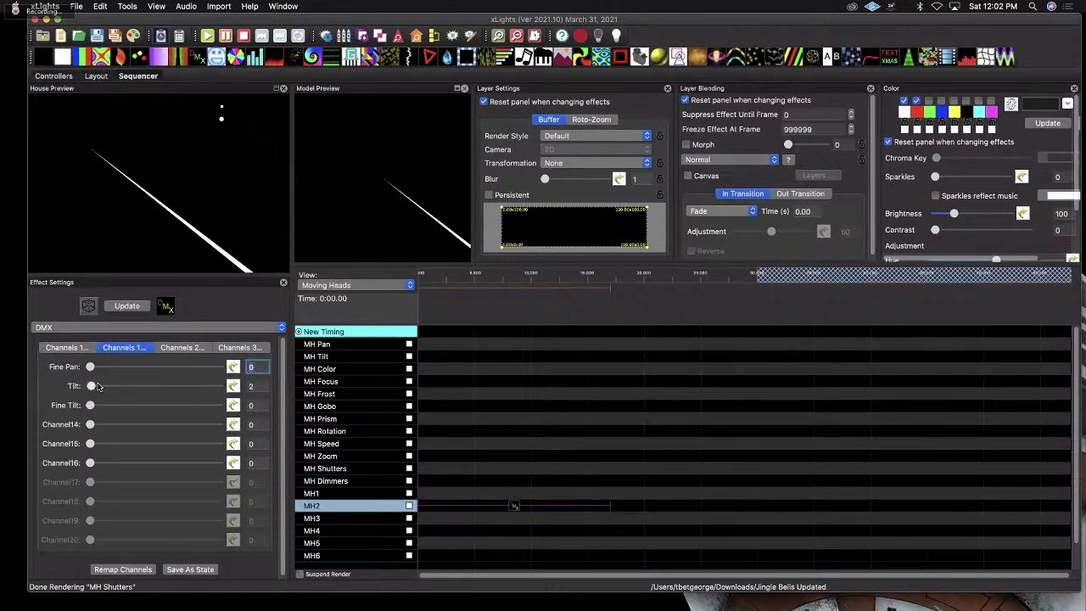
left_click_drag(97, 386, 62, 393)
left_click(64, 348)
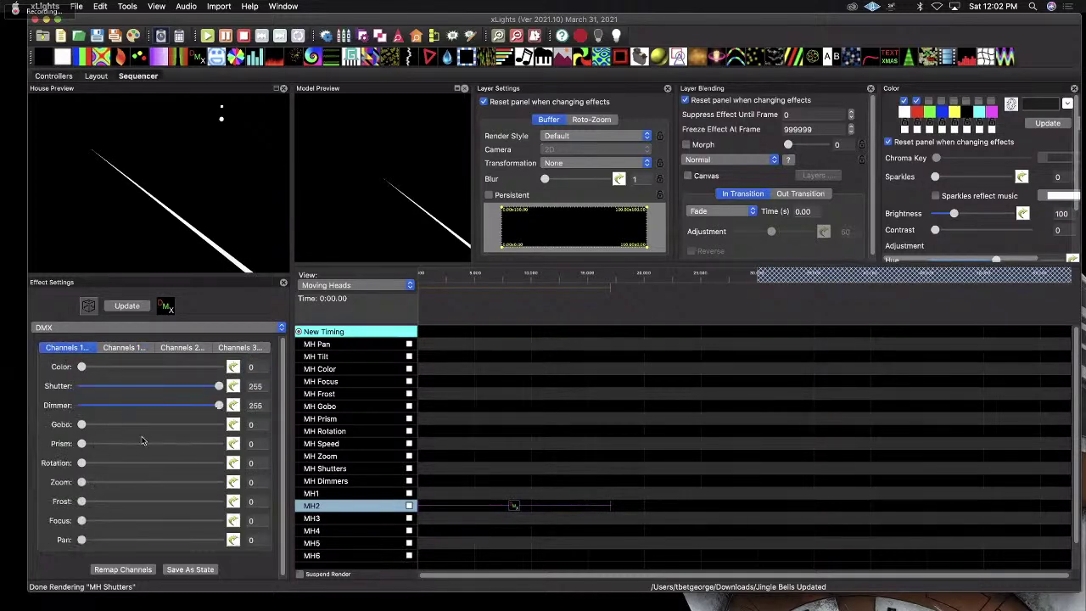
Apply a Ramp value curve to MH2's Pan channel with Start Level 0 and End Level 255.
scroll(142, 442, "down", 1)
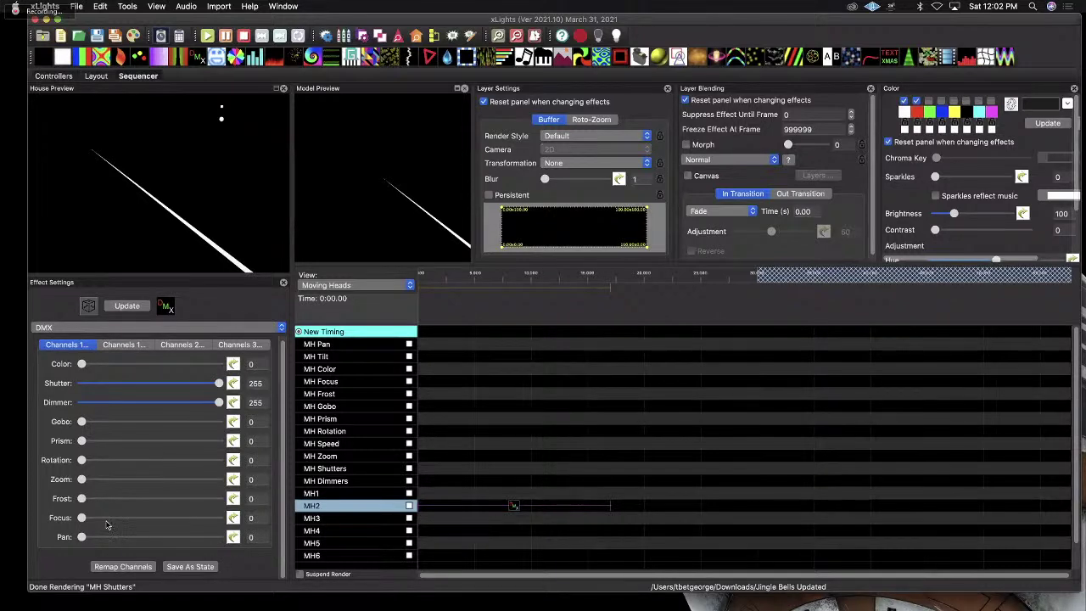
left_click(230, 534)
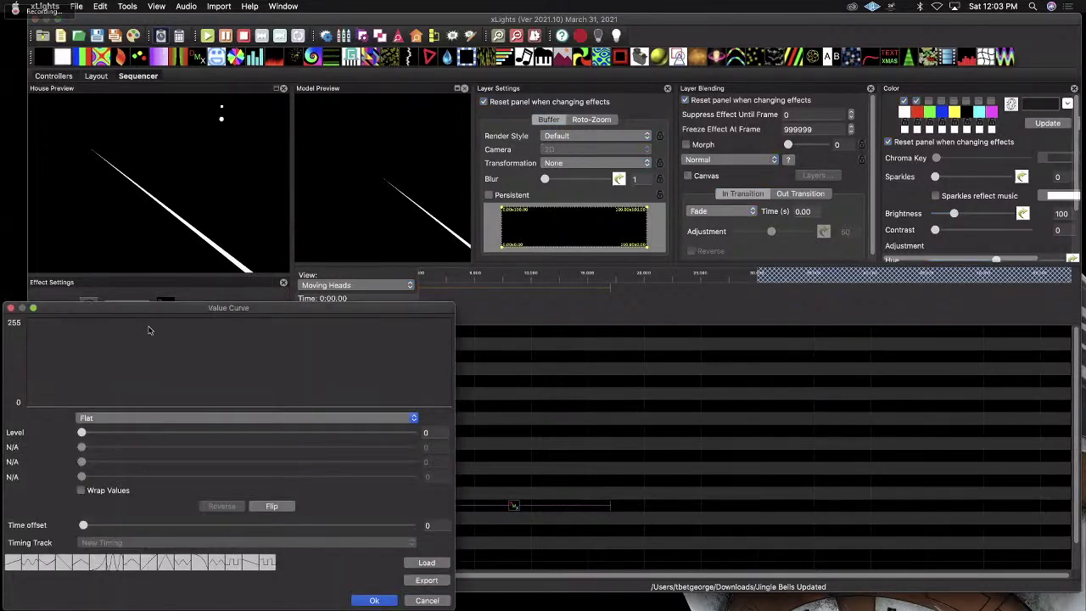
left_click_drag(161, 308, 307, 88)
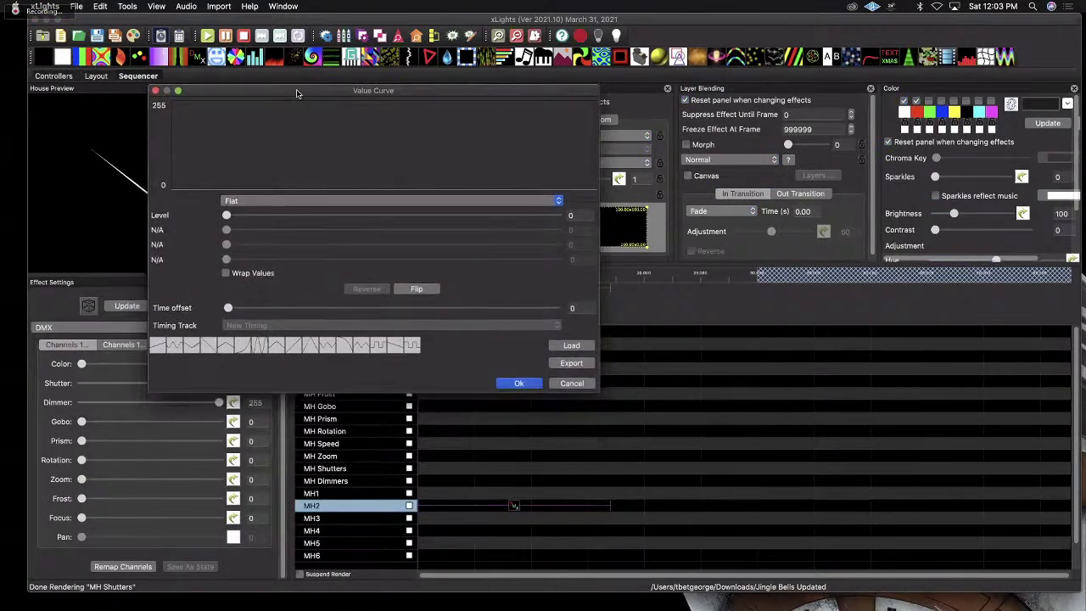
left_click(157, 344)
left_click(576, 213)
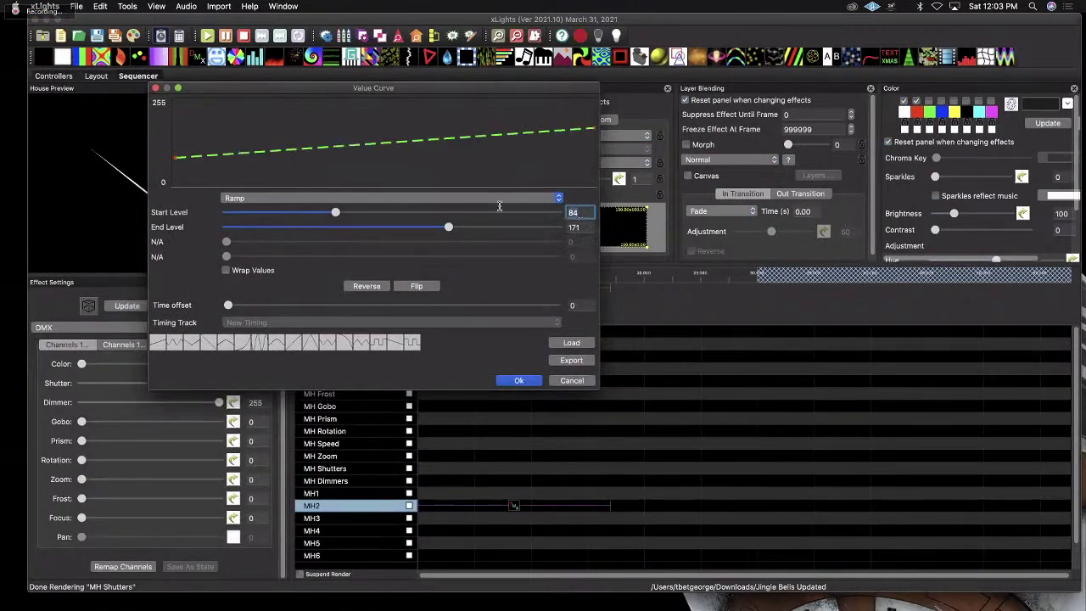
type("0")
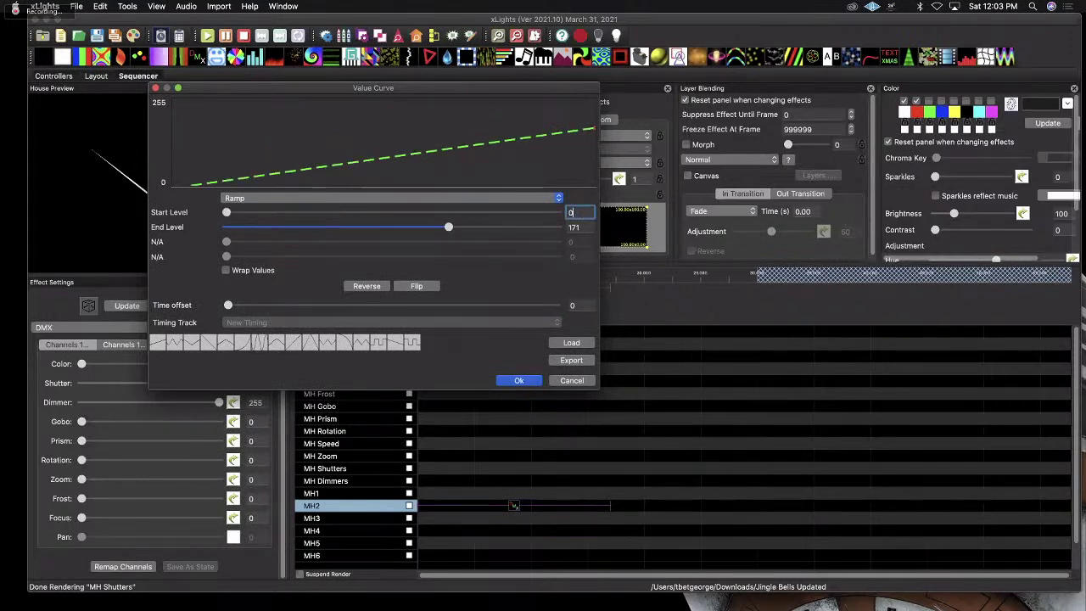
key("Tab")
type("255")
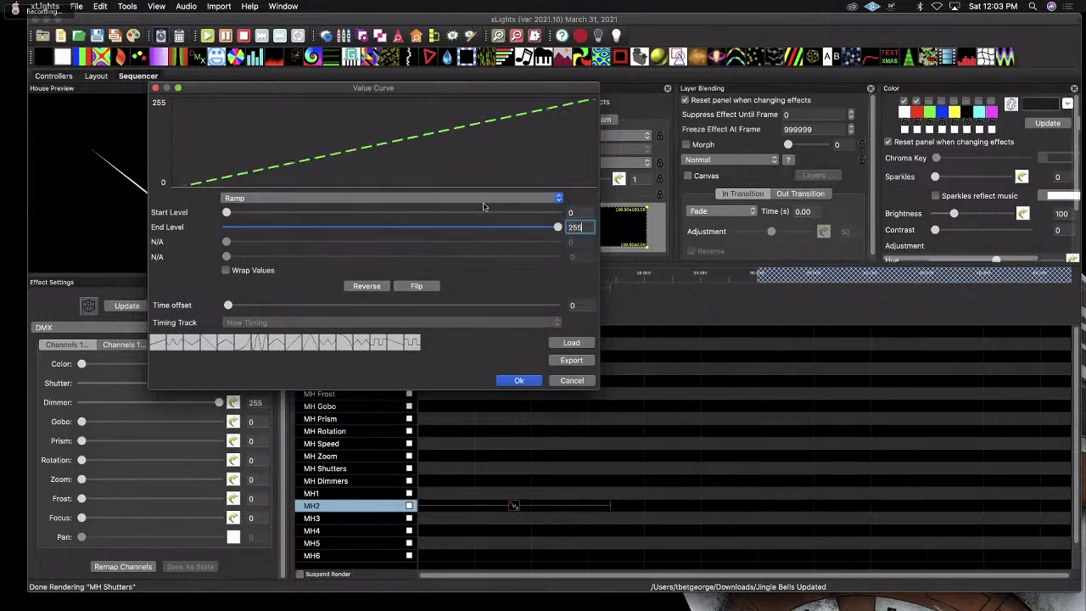
left_click(521, 381)
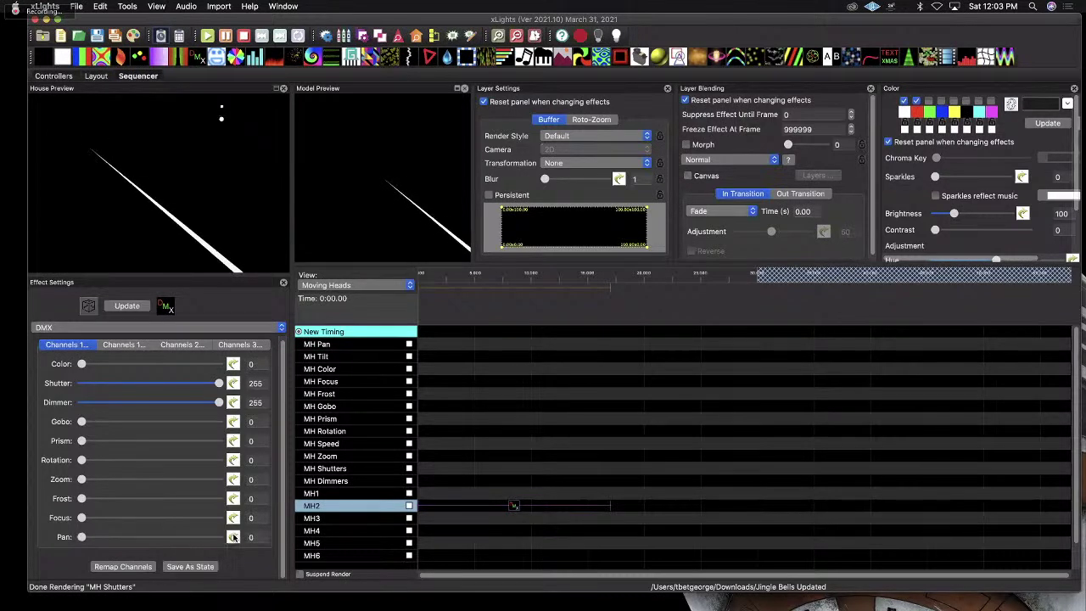
Change the Pan channel's value curve to the descending Ramp preset running from 255 to 0.
left_click(233, 537)
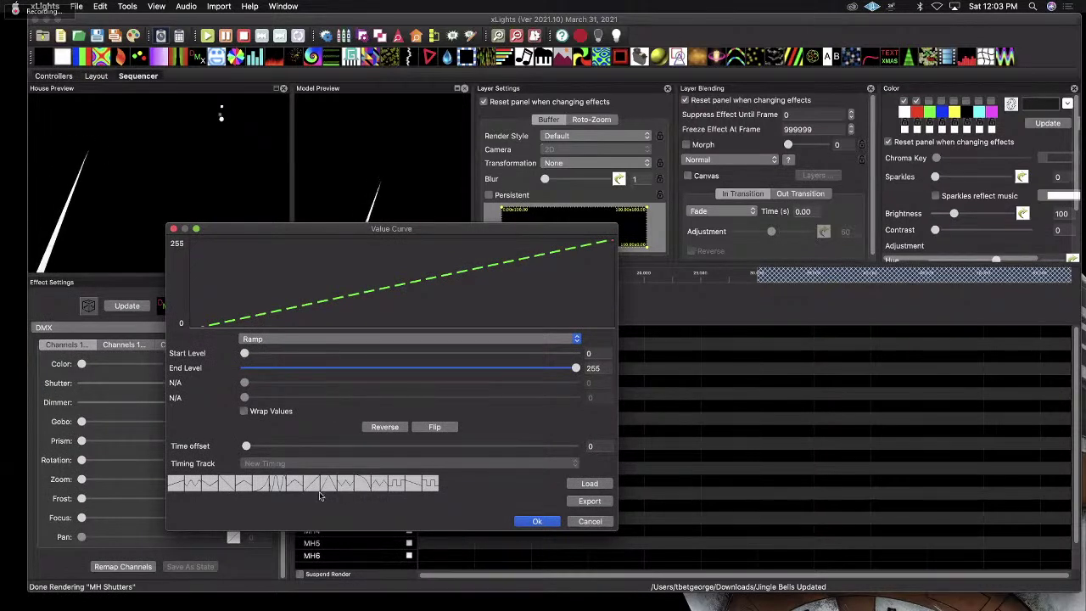
left_click(234, 485)
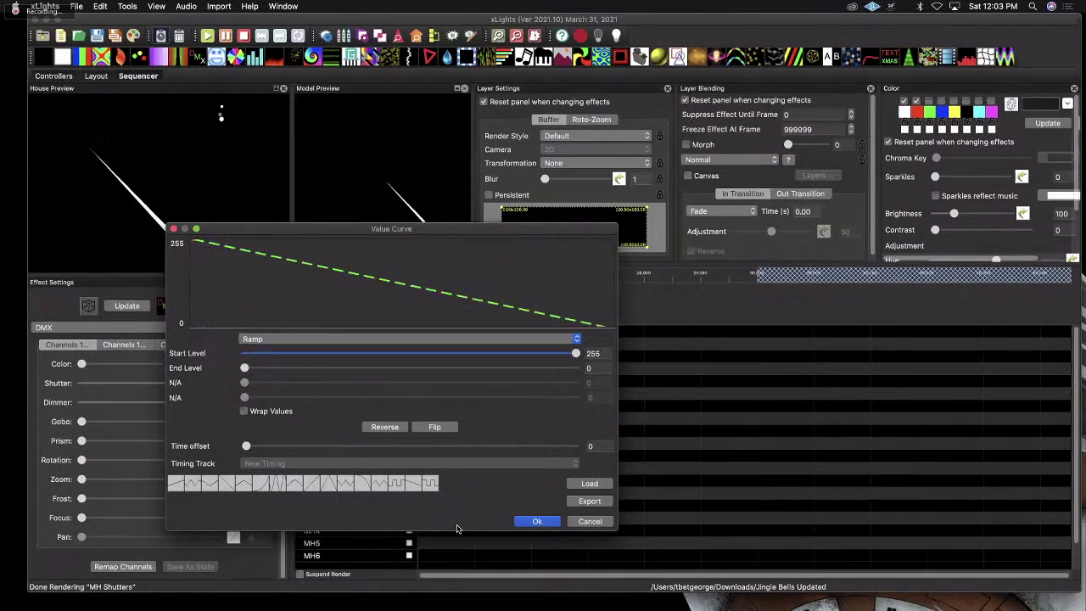
left_click(531, 521)
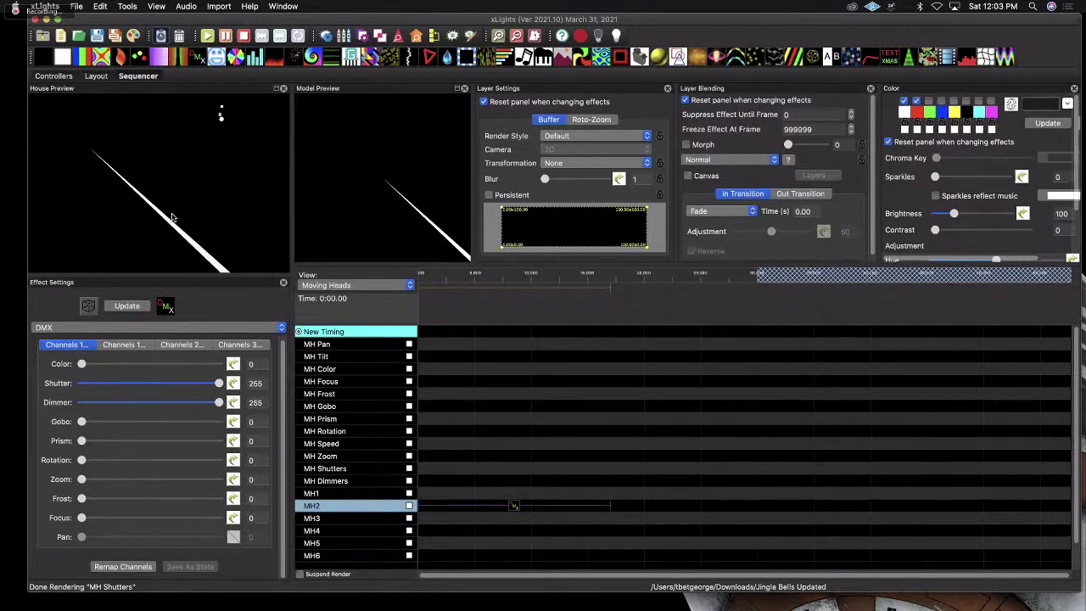
Resize and shift MH2's DMX effect to span 0 to about 35 seconds, and play it from near the start.
left_click(609, 507)
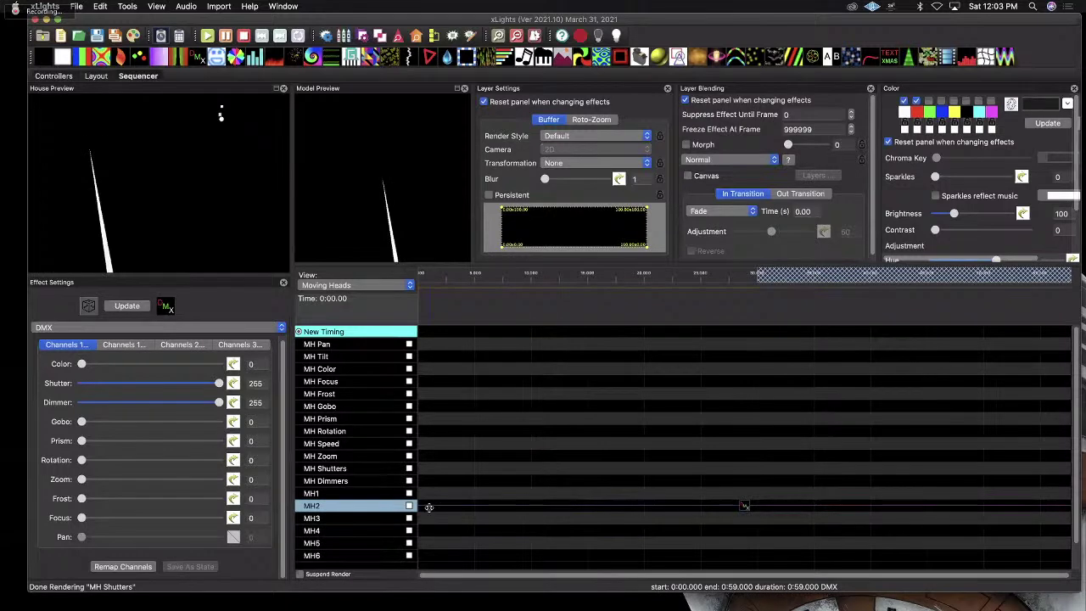
left_click_drag(462, 505, 694, 506)
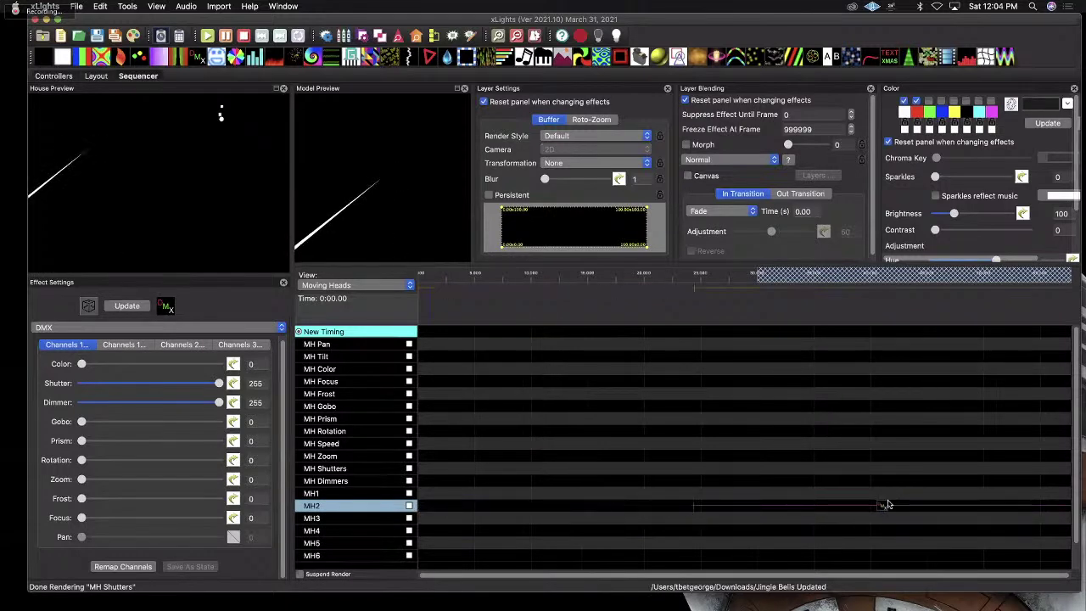
left_click_drag(888, 504, 461, 502)
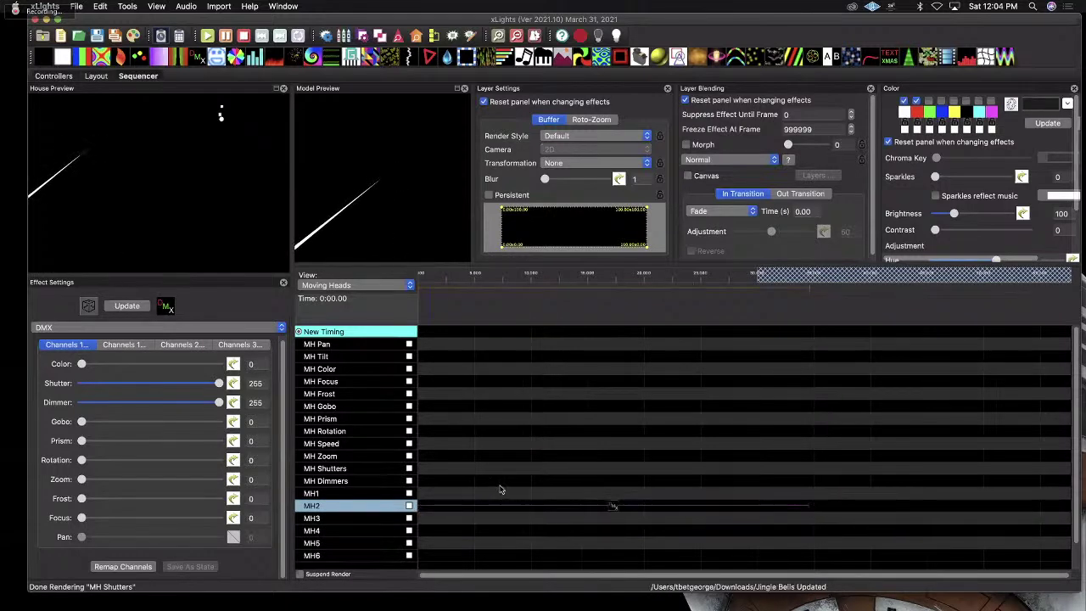
left_click(439, 280)
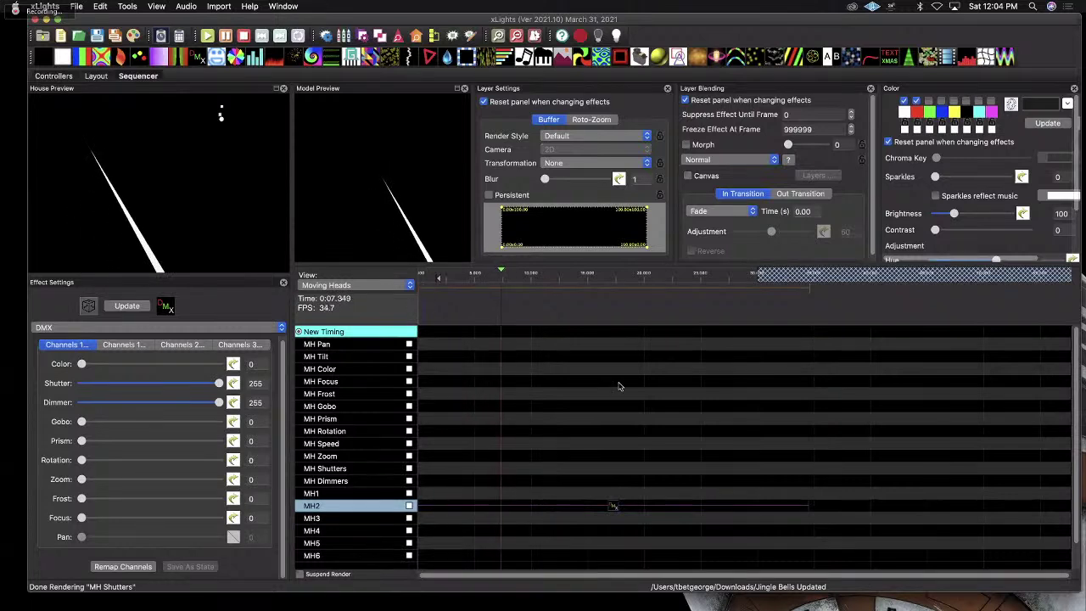
Trim MH2's DMX effect to run from 20.1 to 29.95 seconds, stopping the playback.
left_click_drag(799, 506, 751, 504)
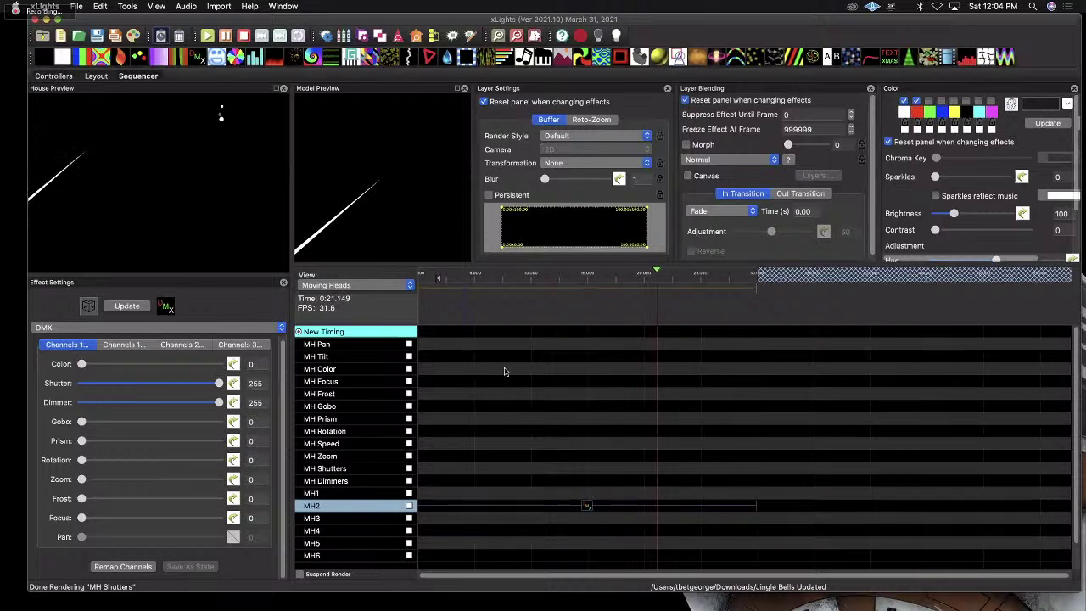
key("space")
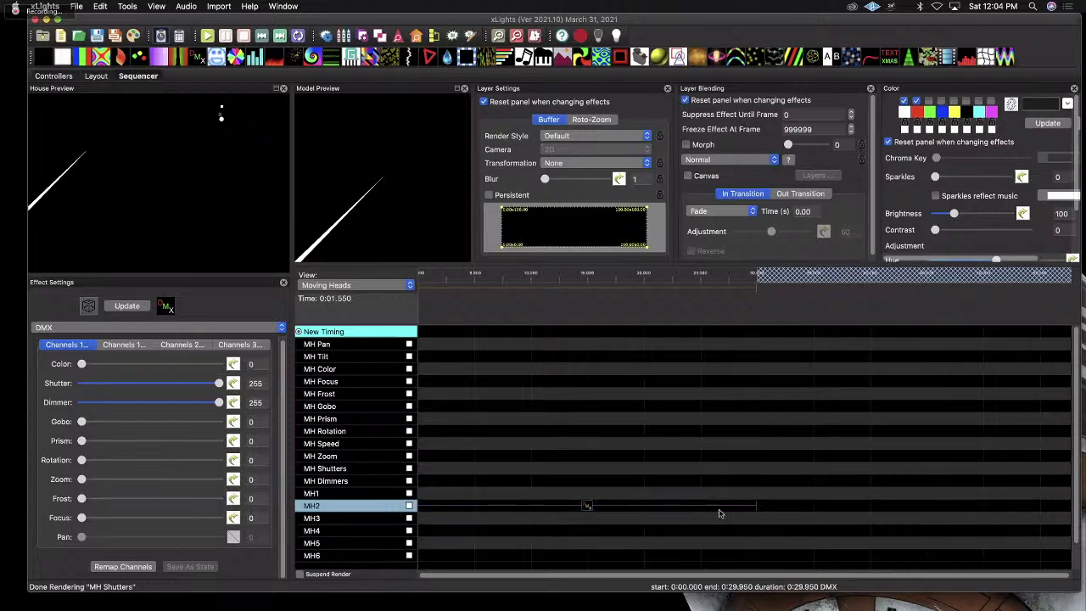
left_click_drag(427, 510, 645, 505)
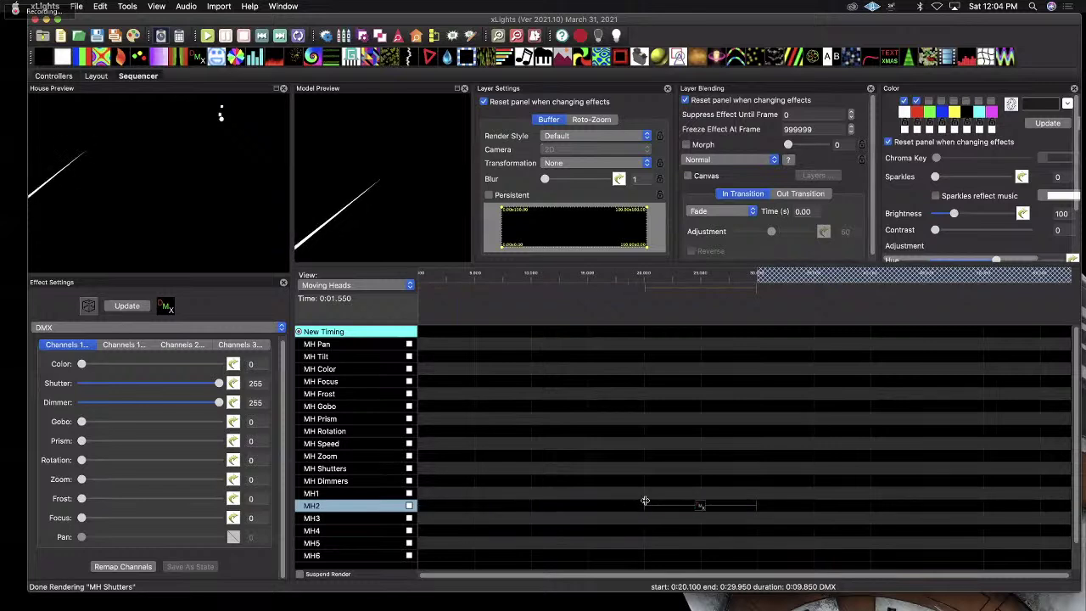
Play the sequence repeatedly from about 18 seconds to check the pan sweep of MH2's shortened effect.
left_click(628, 274)
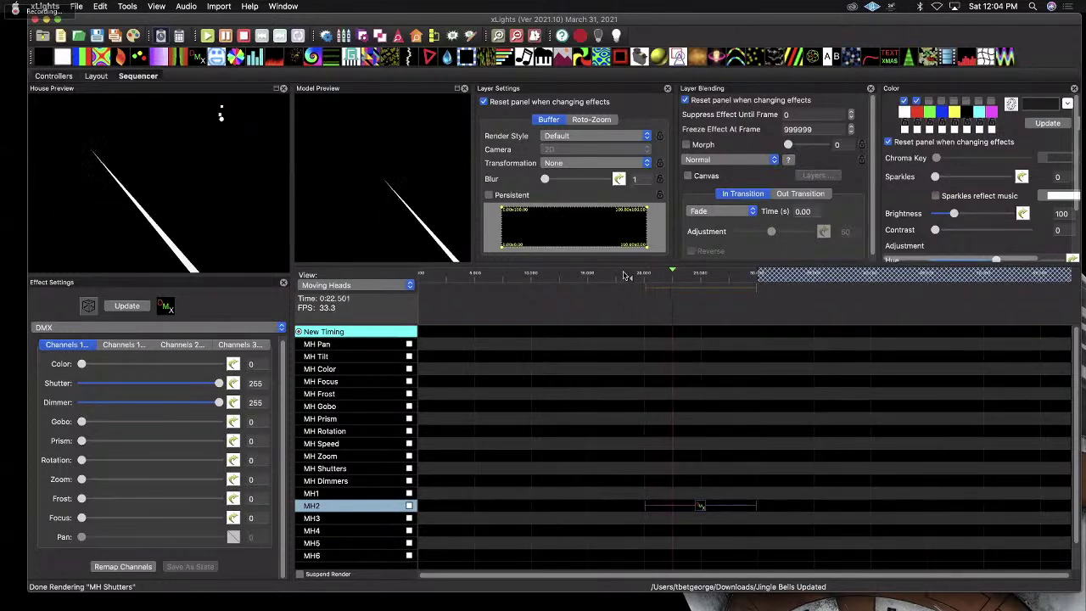
left_click(624, 274)
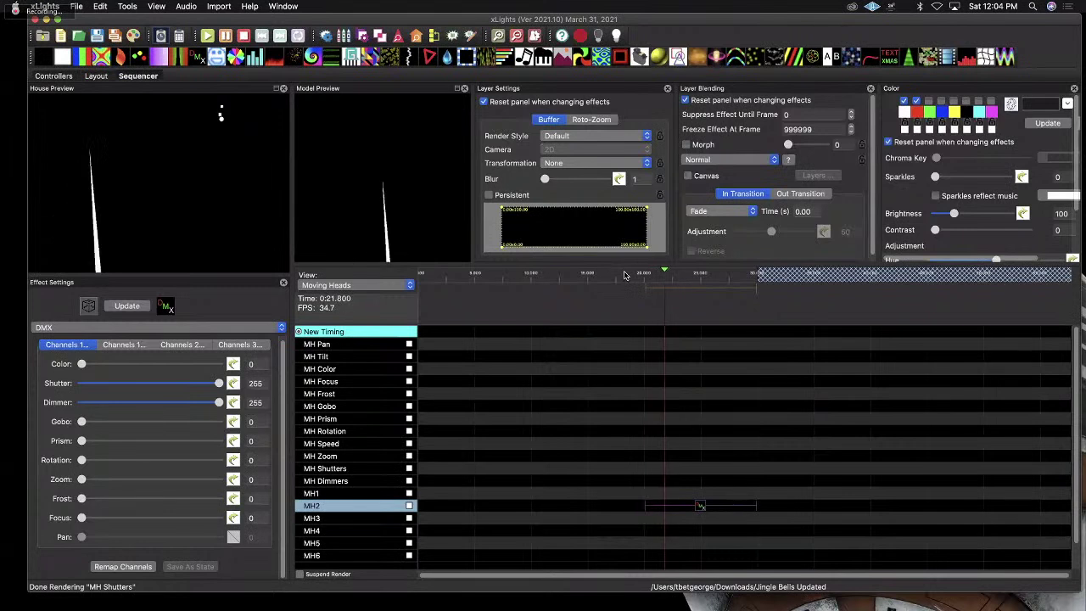
left_click(623, 274)
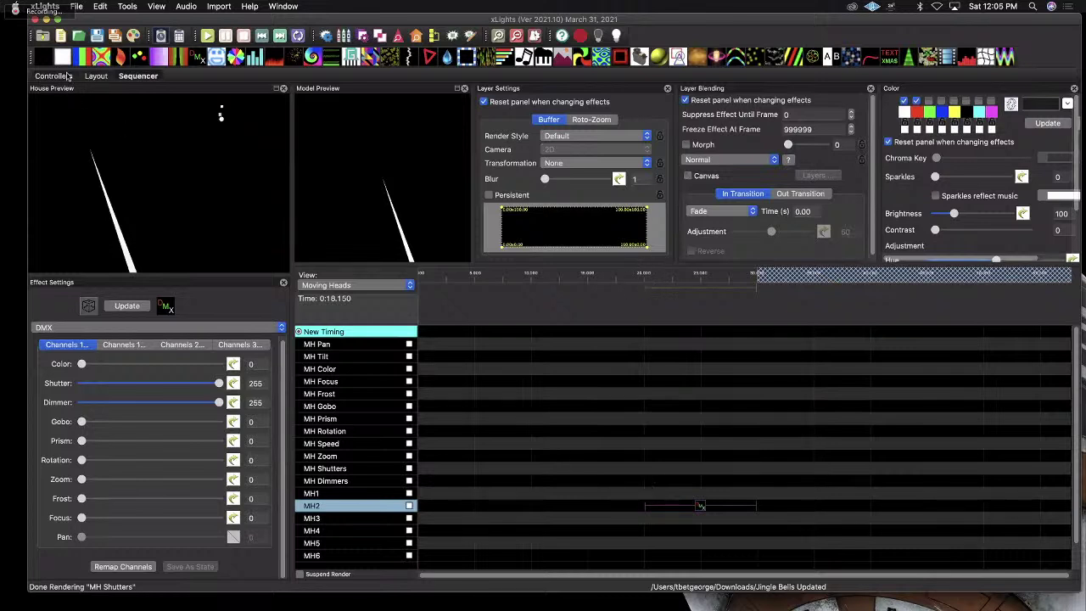
Place an On effect on the MH Dimmers row from about 20 to 30 seconds and start MH2's DMX effect at about 18 seconds.
left_click_drag(63, 58, 754, 481)
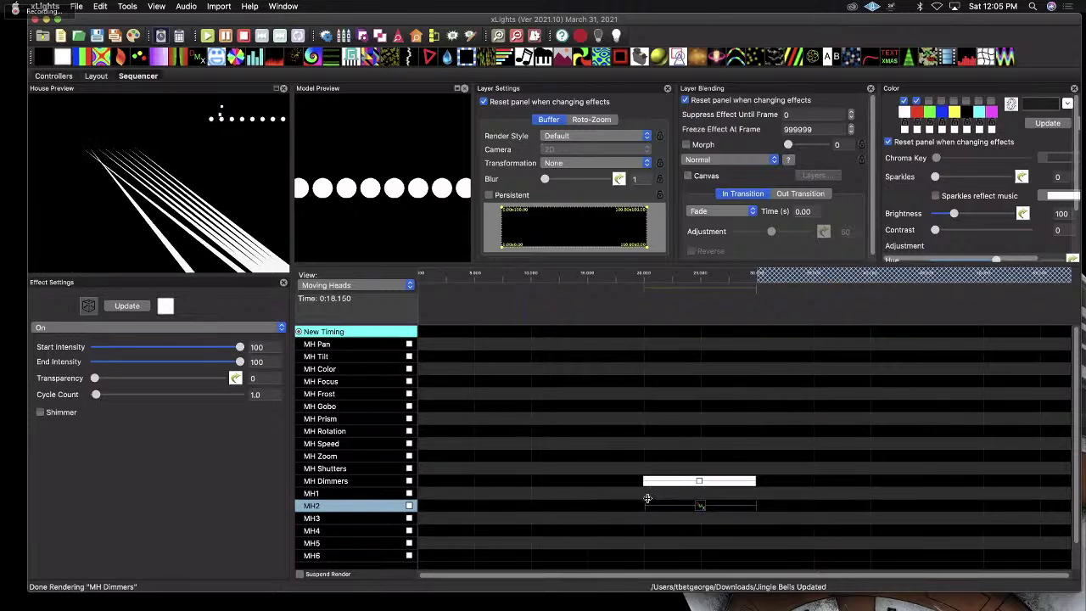
left_click(648, 501)
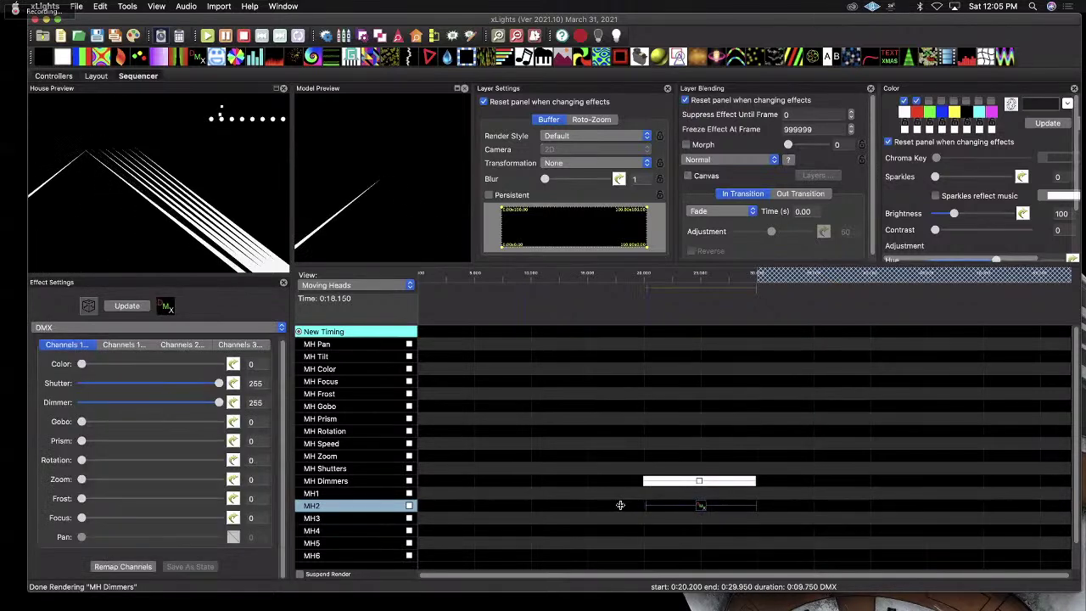
left_click_drag(645, 505, 624, 505)
Set Dimmer to 0 in MH2's DMX effect, playing the sequence before and after the change to compare the beams.
left_click(619, 275)
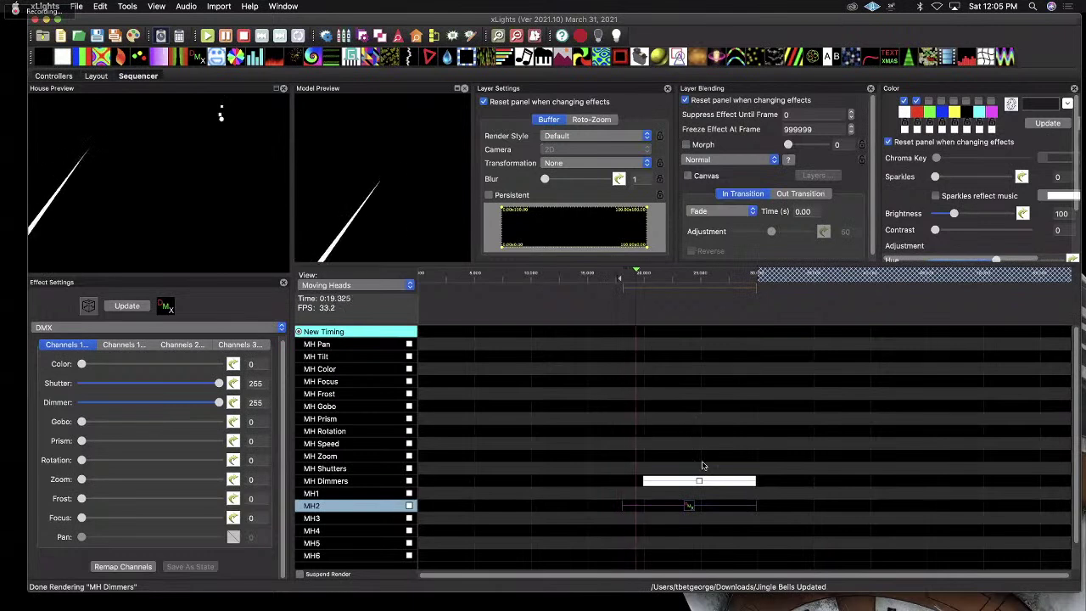
key("space")
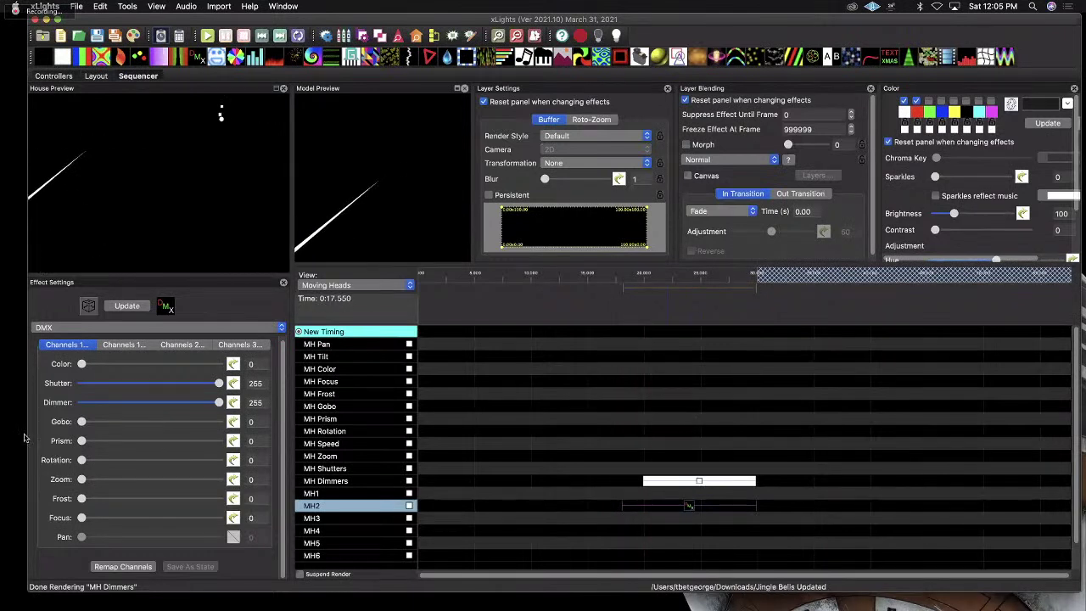
left_click_drag(219, 403, 18, 388)
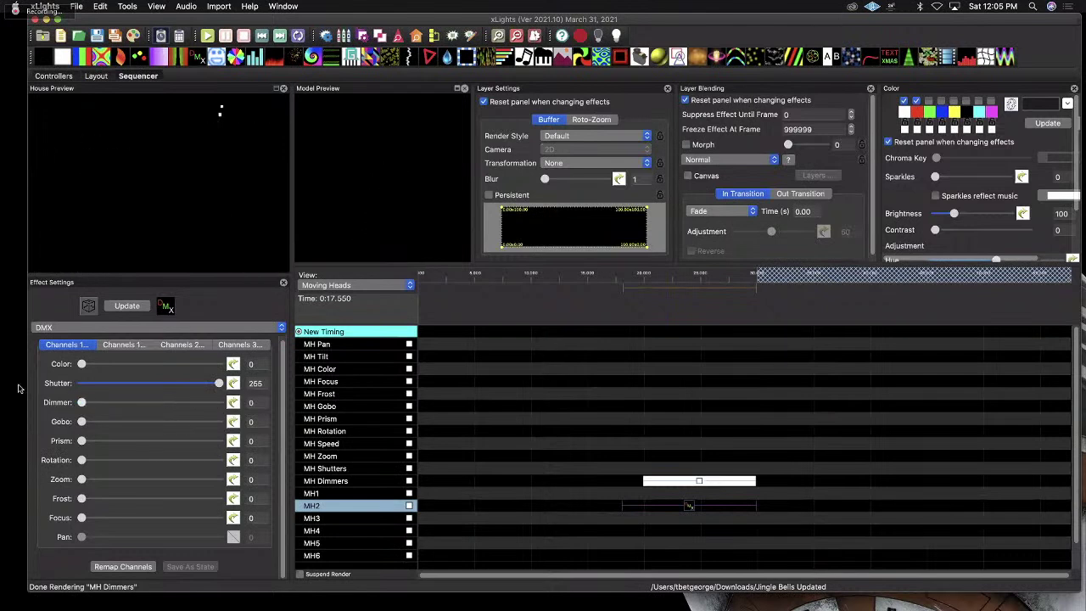
left_click(593, 274)
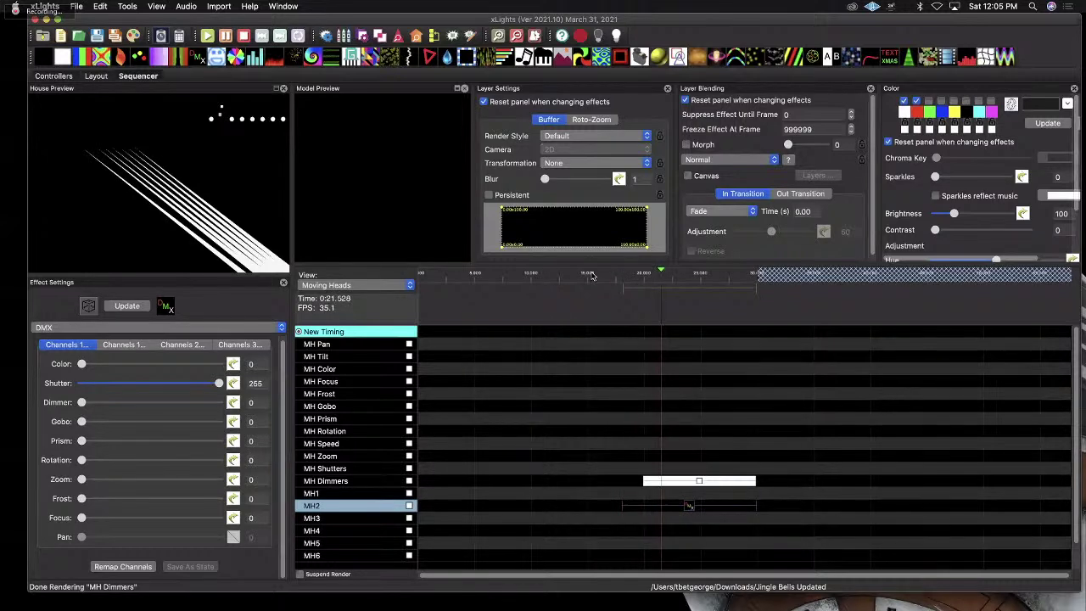
Stop the playback and switch the sequencer from the Moving Heads view to Master View, selecting the MH Dimmers row.
key("space")
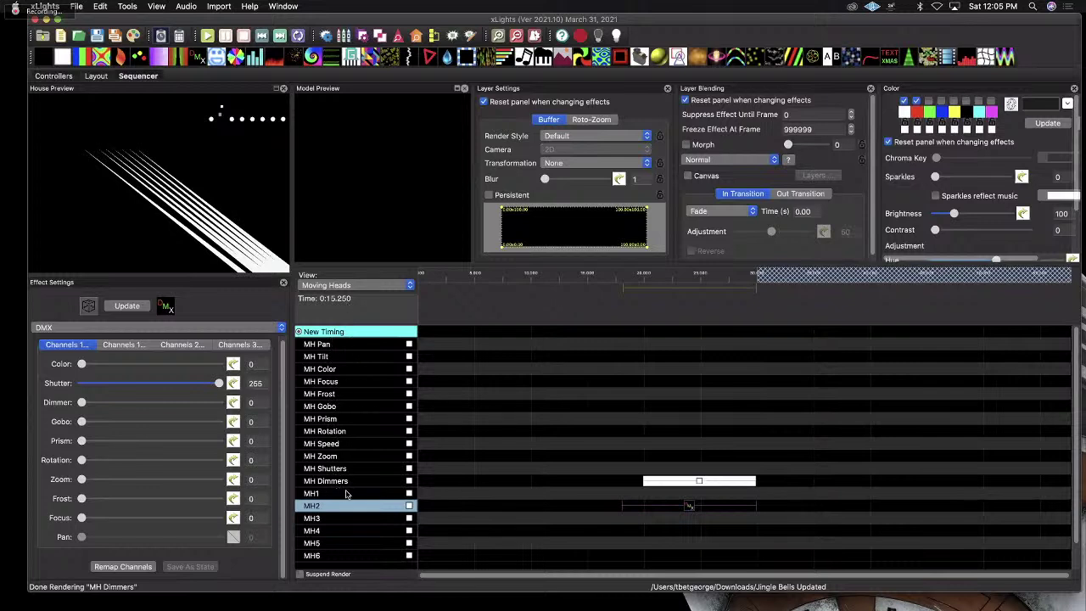
left_click(345, 287)
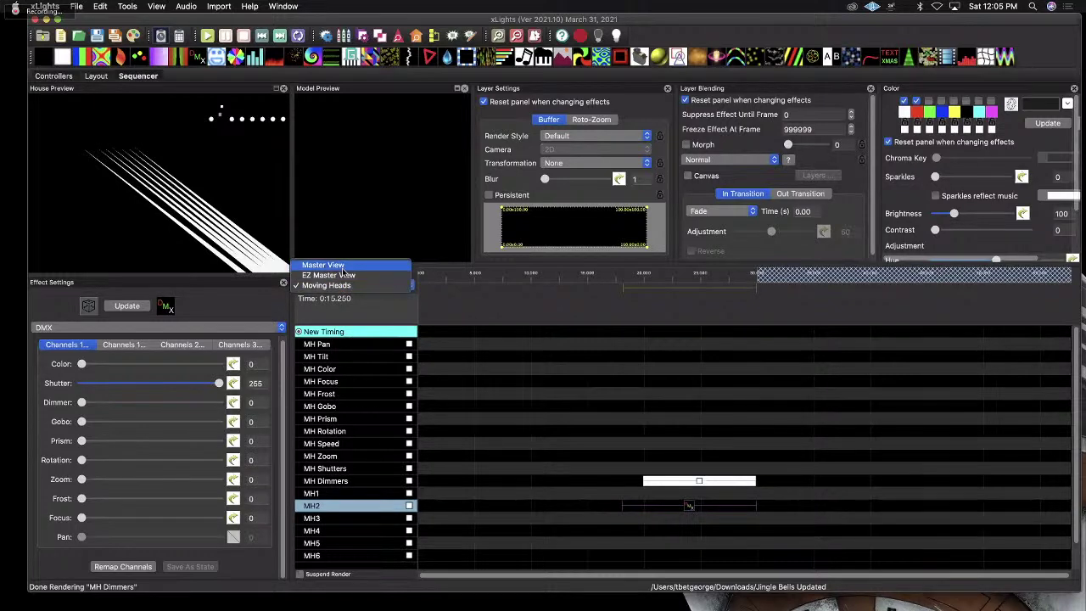
left_click(341, 266)
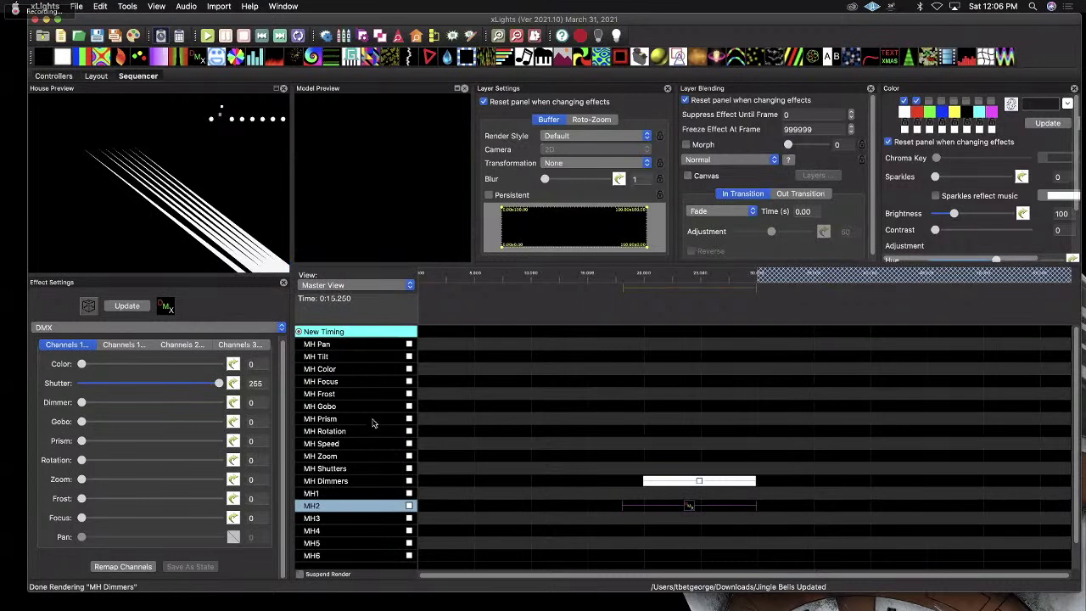
left_click(364, 481)
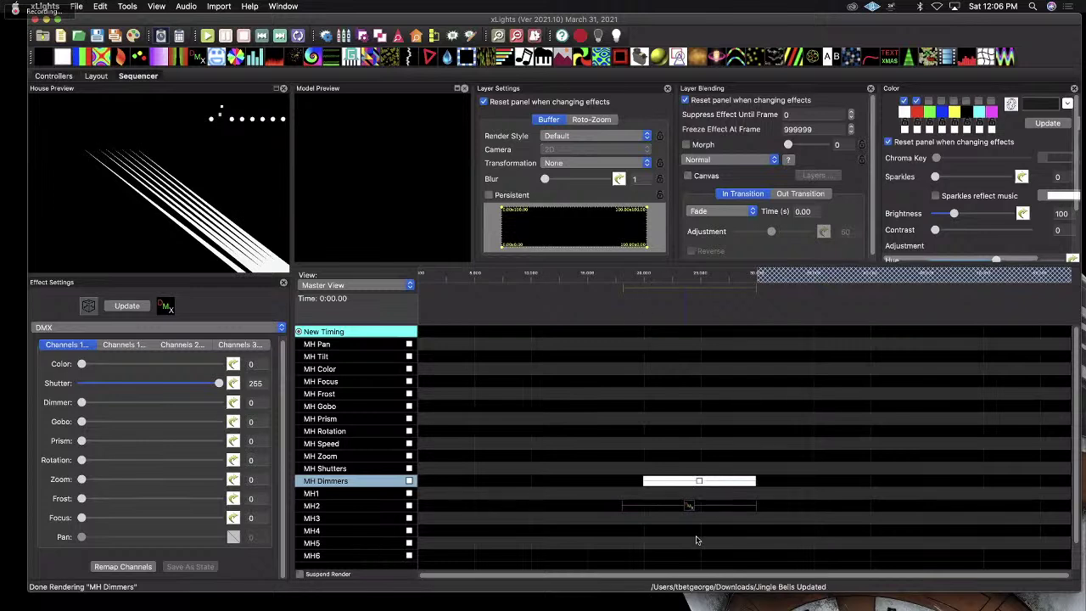
left_click(645, 275)
Open Display Elements and float it as an enlarged window showing the full lists of available and added models.
left_click(435, 35)
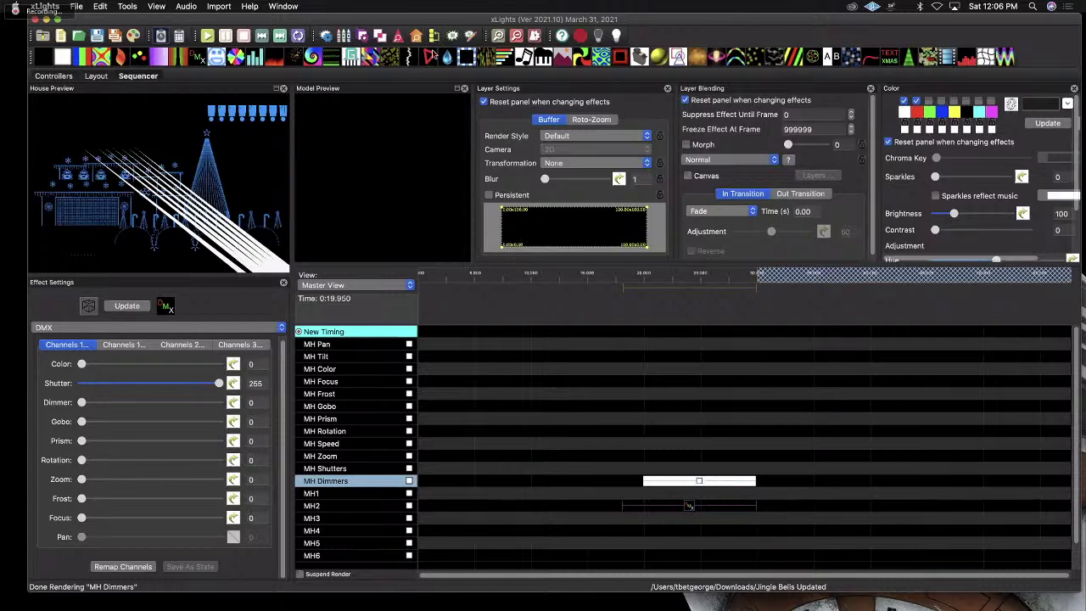
key("super+d")
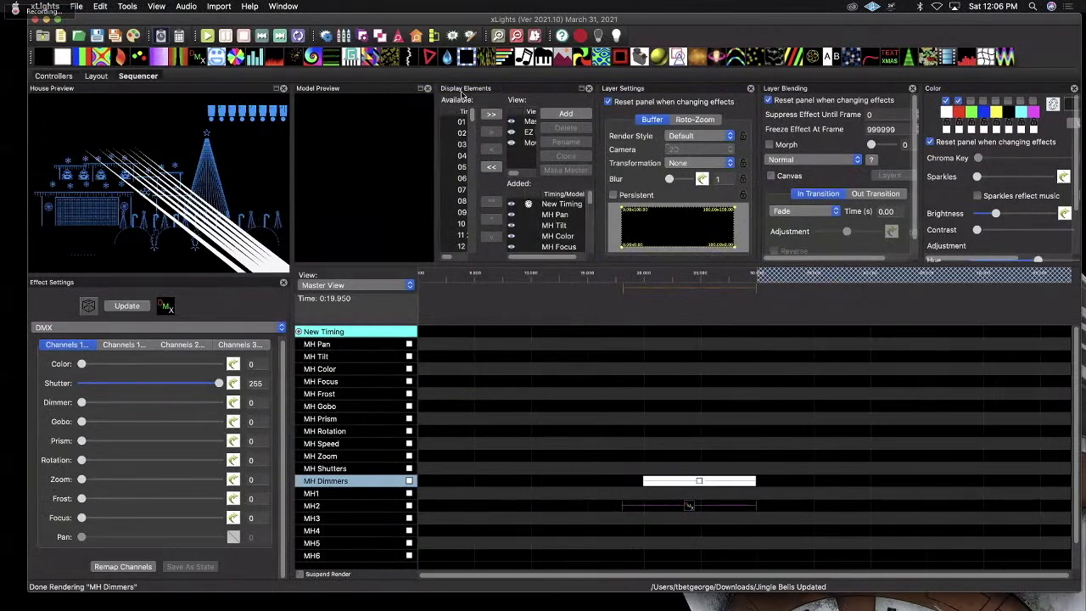
left_click_drag(476, 92, 552, 274)
left_click_drag(526, 195, 620, 253)
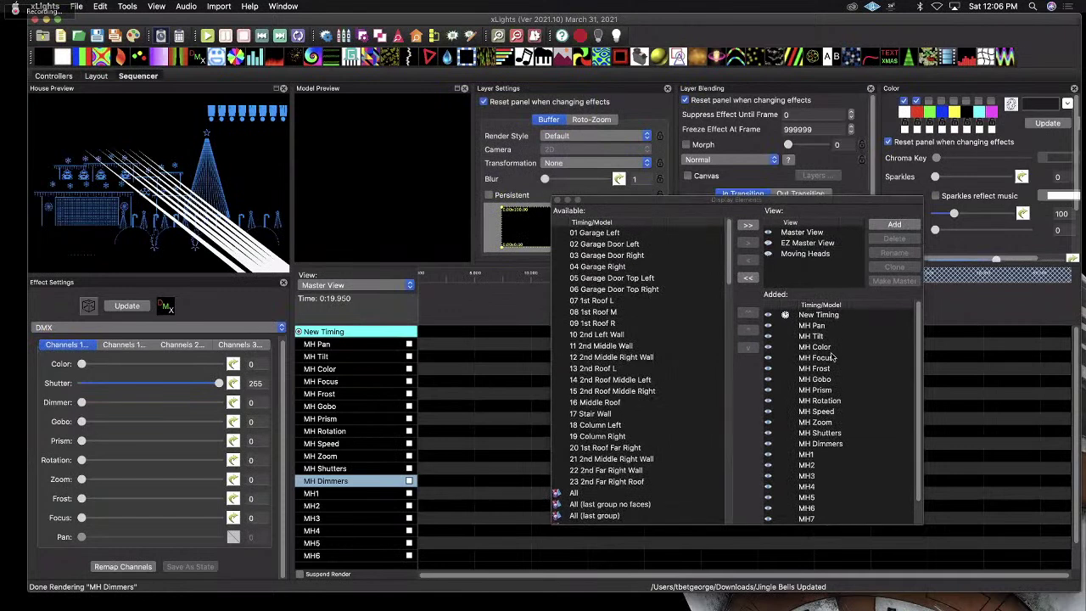
Move MH Dimmers below MH8 in the Master View's added models and close Display Elements.
left_click(823, 444)
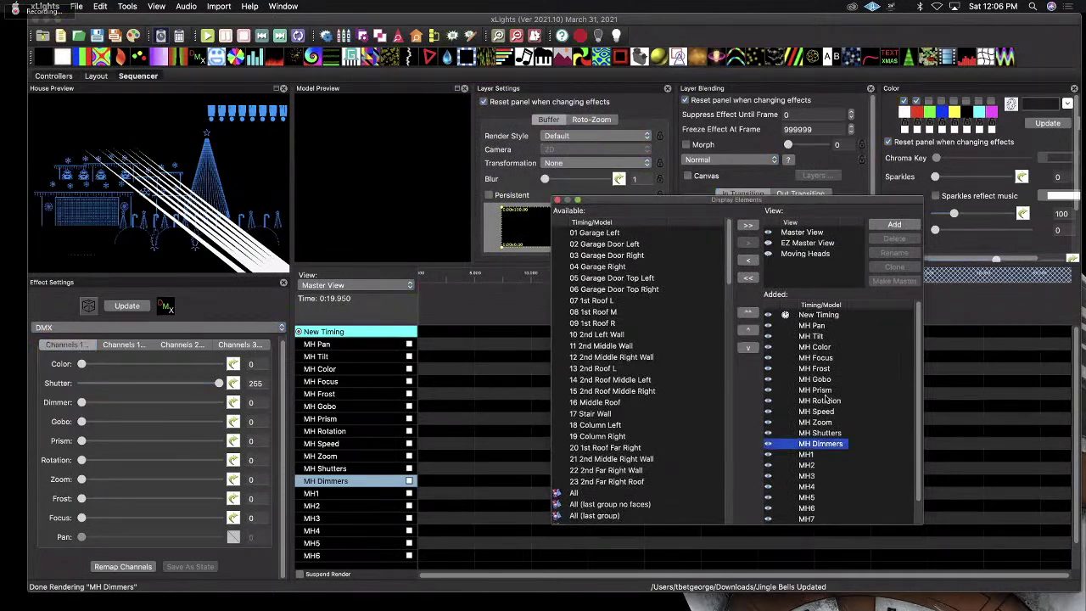
left_click(747, 348)
left_click(747, 348)
left_click(748, 348)
left_click(748, 348)
left_click(747, 348)
left_click(748, 348)
left_click(748, 348)
left_click(748, 348)
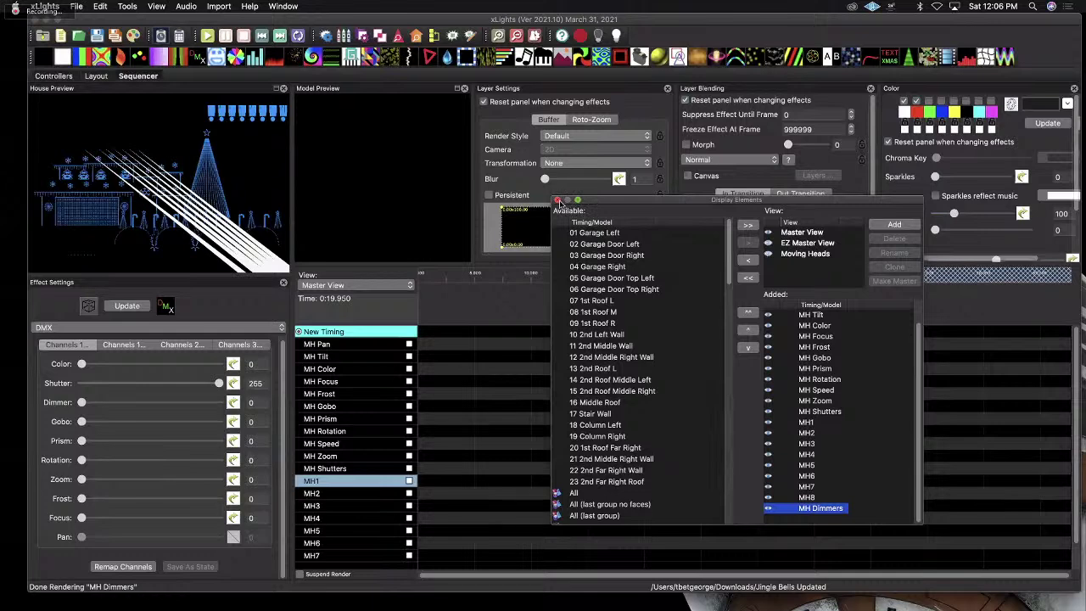
left_click(558, 201)
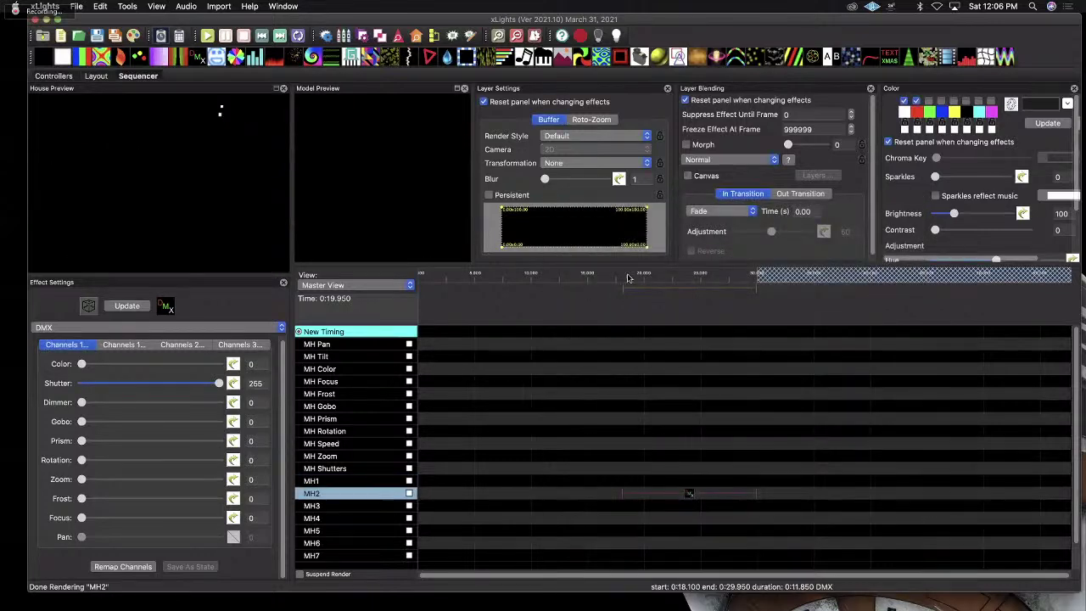
Play the sequence repeatedly from about 17 seconds to compare MH2's beam with the other heads under the reordered MH Dimmers group.
left_click(612, 280)
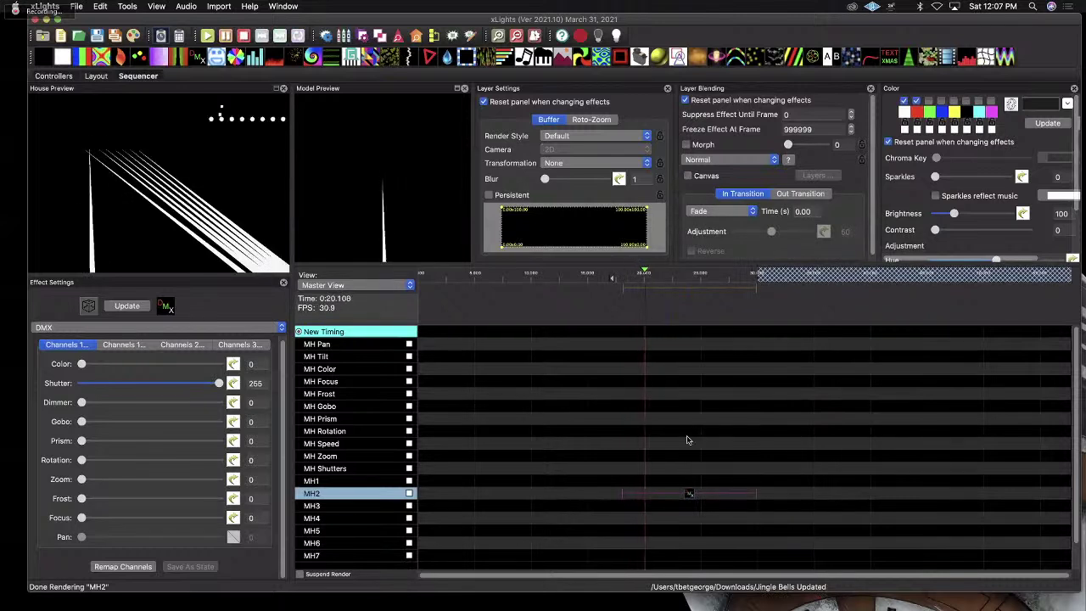
key("space")
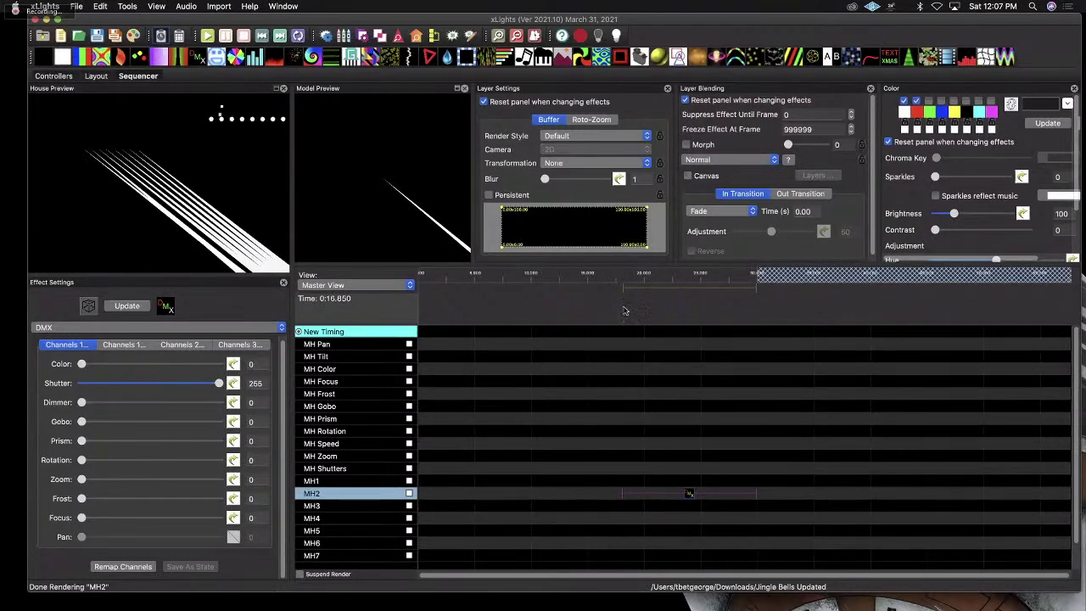
scroll(674, 399, "down", 2)
left_click(617, 277)
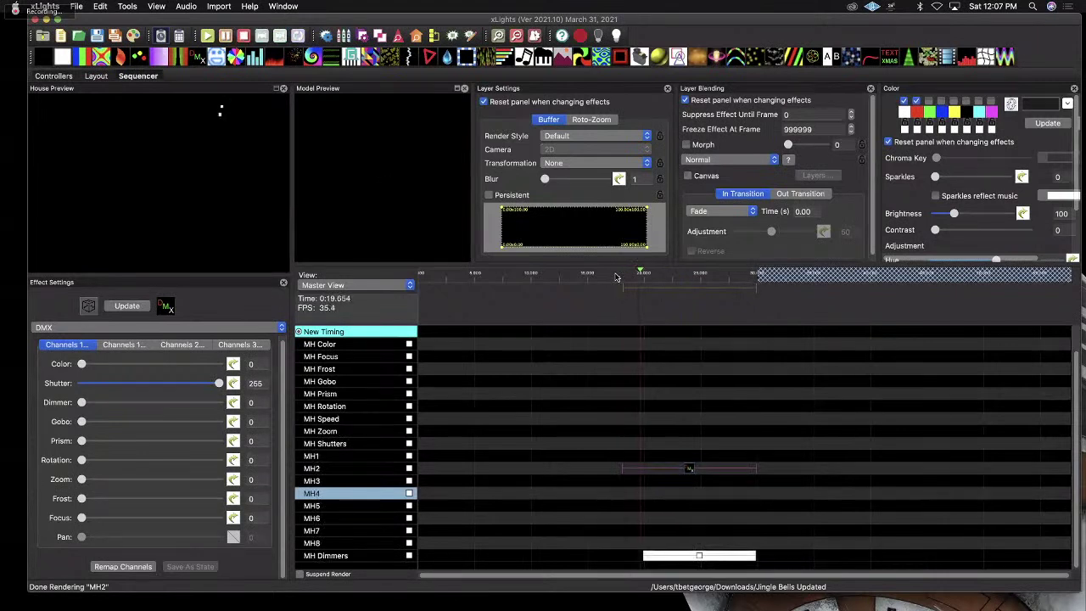
key("space")
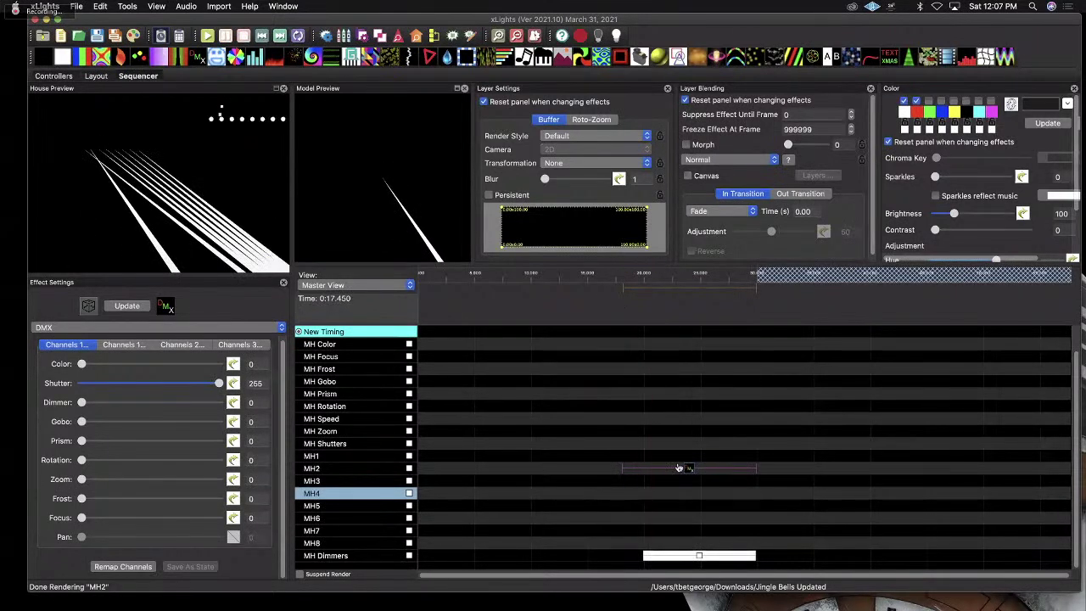
left_click(261, 36)
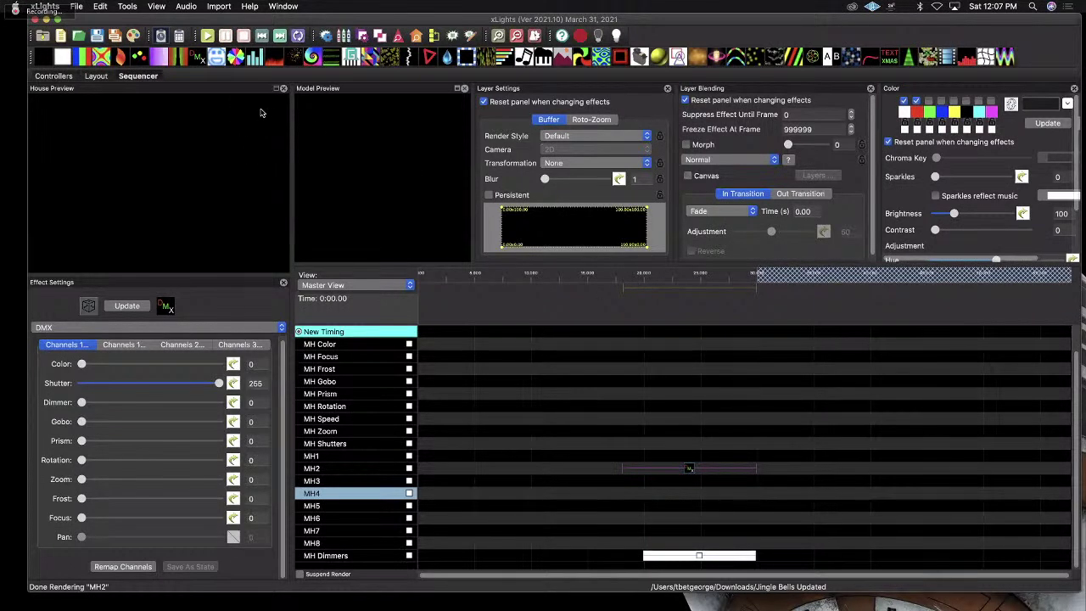
left_click(601, 274)
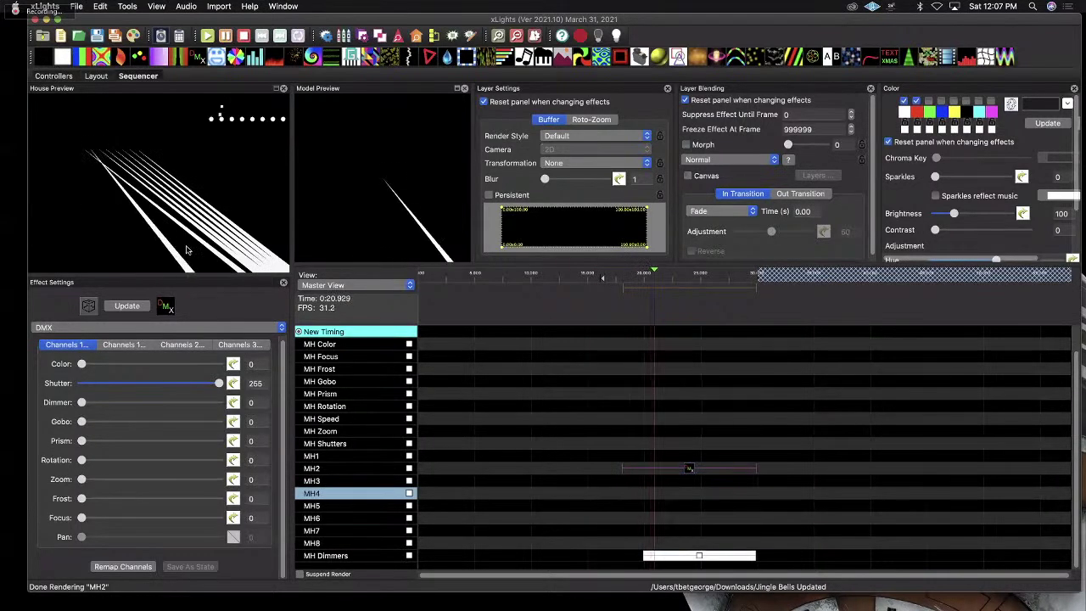
key("space")
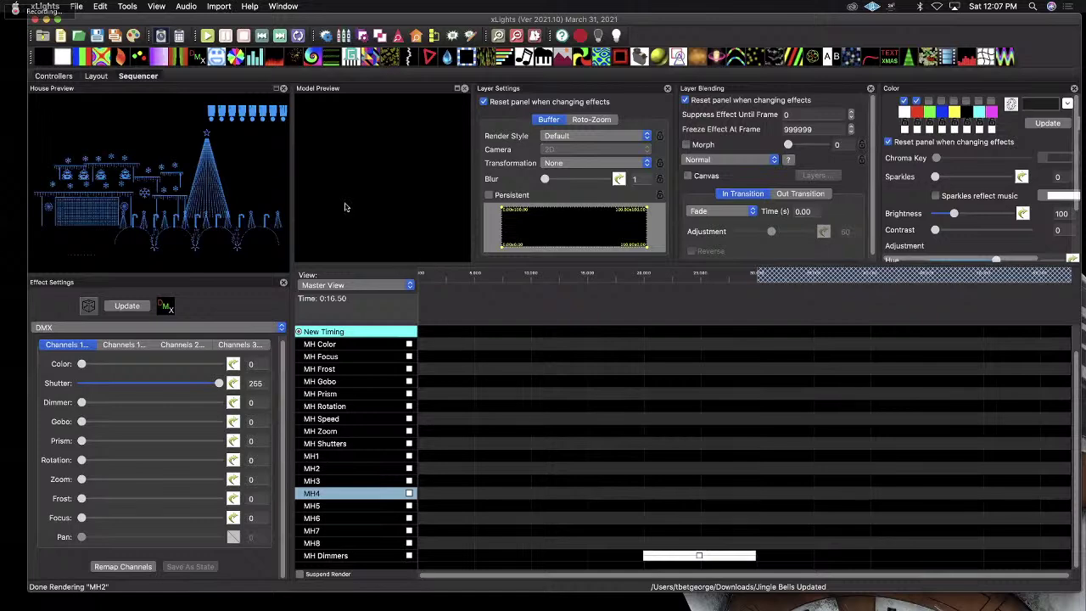
Clear the On effect from MH Dimmers and place a DMX effect on MH1 from 0 to 12.95 seconds.
left_click(708, 556)
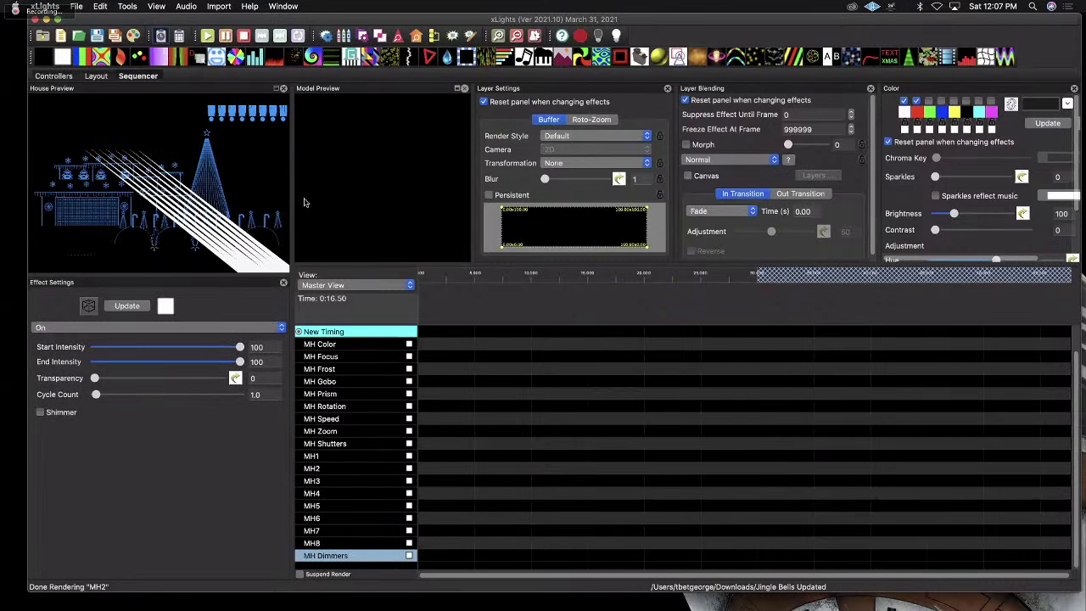
left_click_drag(198, 57, 434, 451)
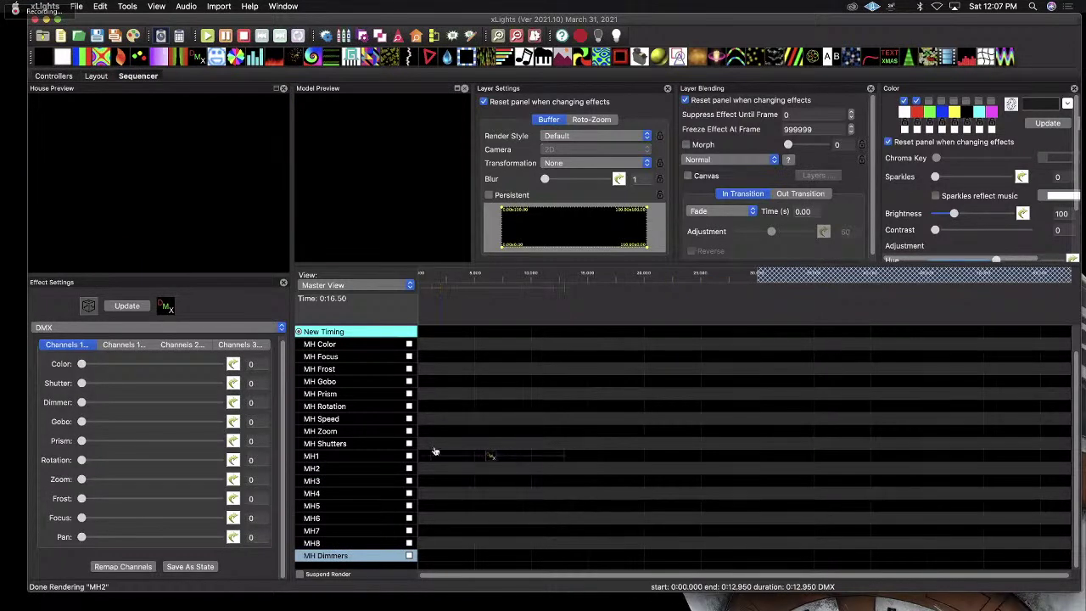
Trim MH1's DMX effect to 7.65 seconds with Lamp at 255 and play it from the start.
left_click(124, 345)
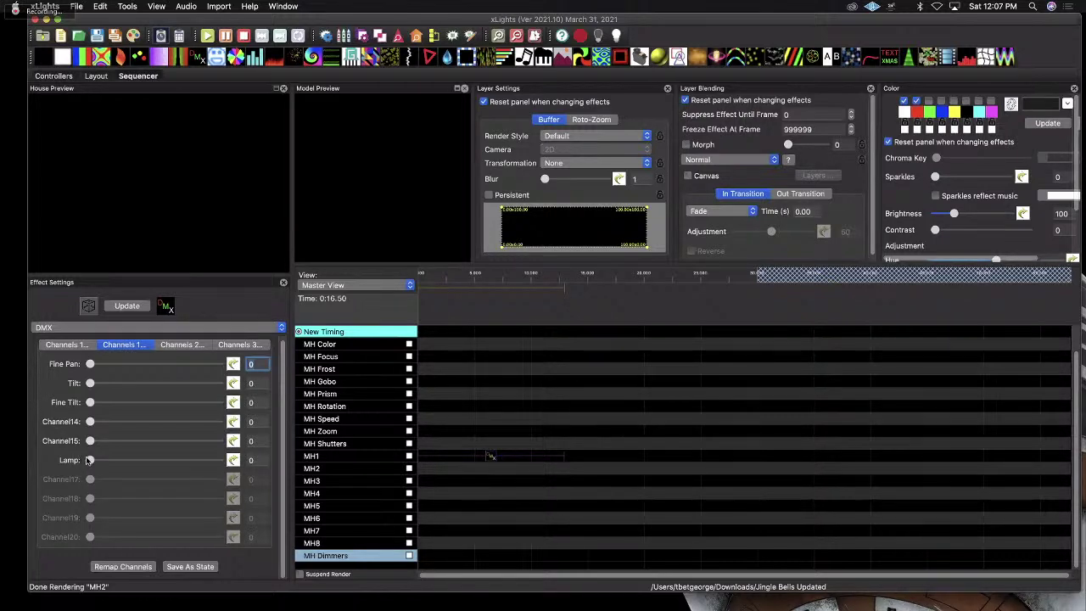
left_click_drag(90, 459, 392, 477)
left_click_drag(564, 455, 505, 414)
left_click(420, 273)
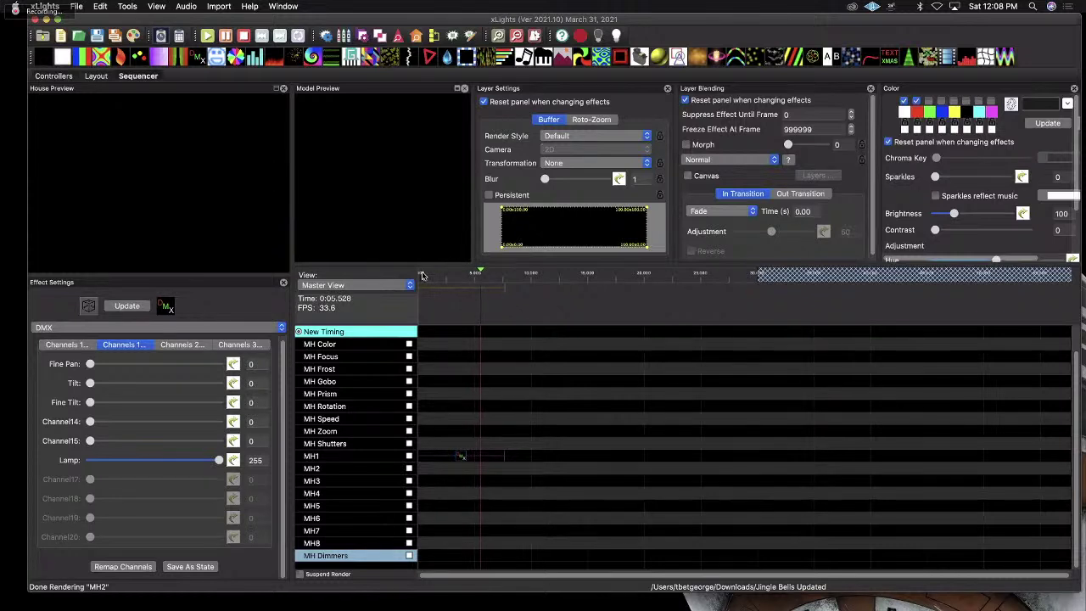
left_click(422, 276)
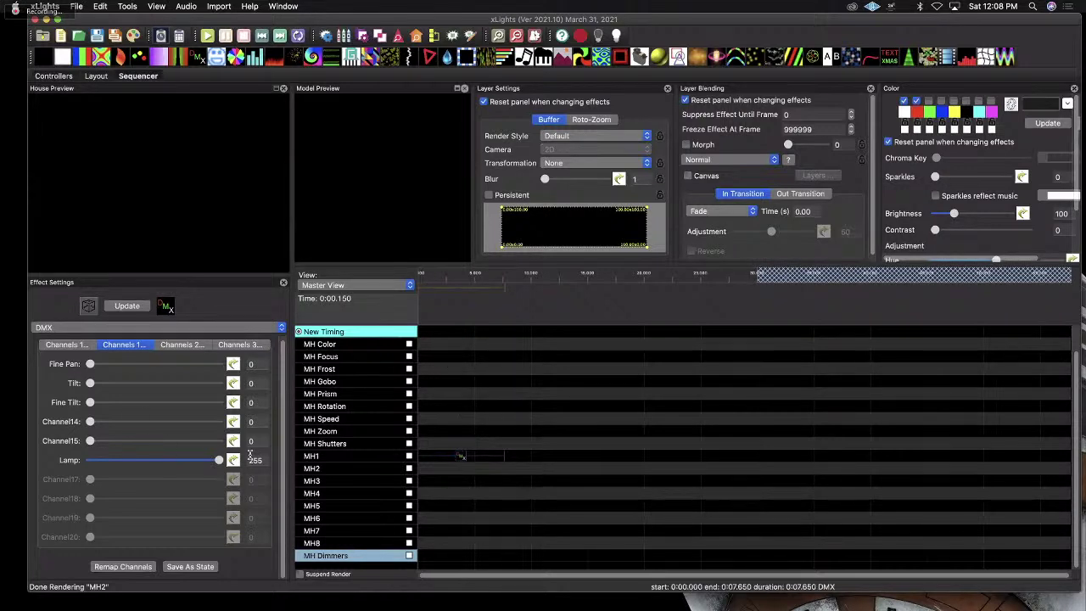
Set Lamp to 168 in MH1's DMX effect and play the sequence from the start to check the beam.
left_click_drag(219, 460, 187, 460)
double_click(264, 459)
type("168")
key("Return")
key("space")
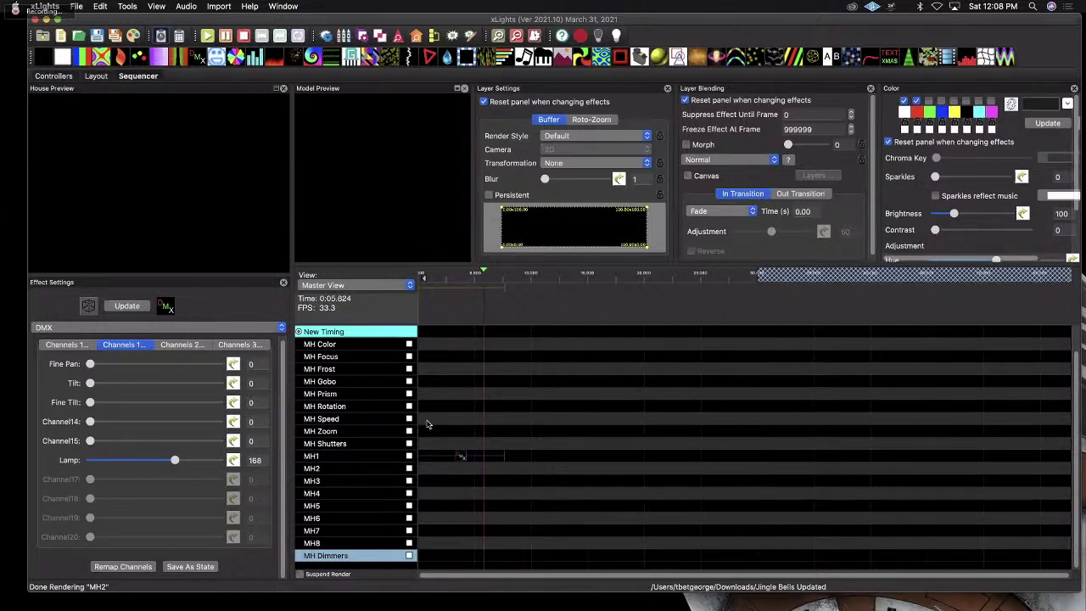
left_click(243, 36)
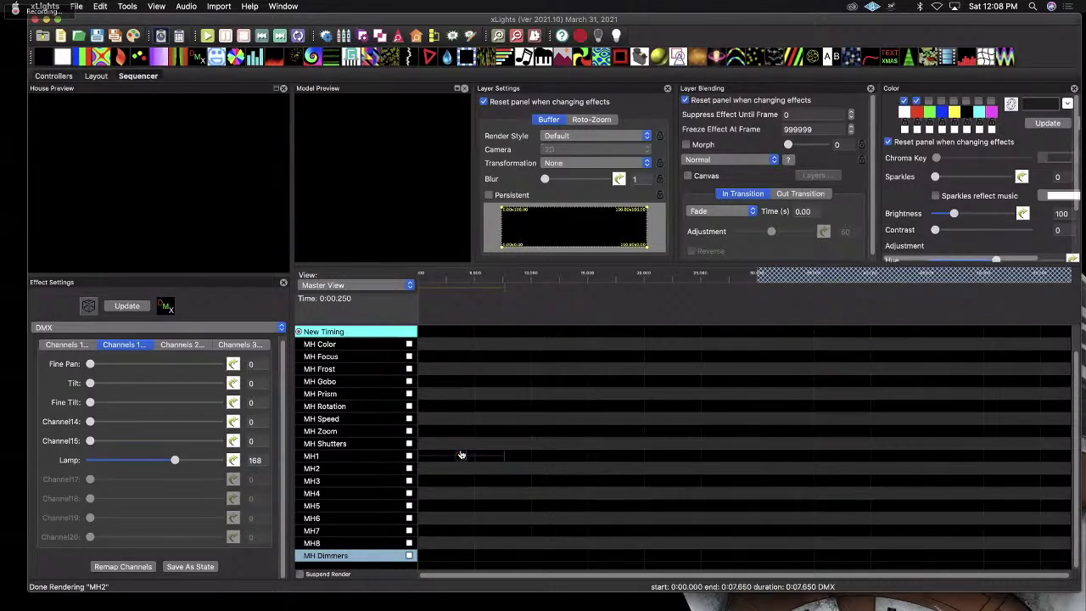
Reset Lamp to 0 in MH1's DMX effect and delete the effect from the row.
left_click_drag(174, 460, 88, 461)
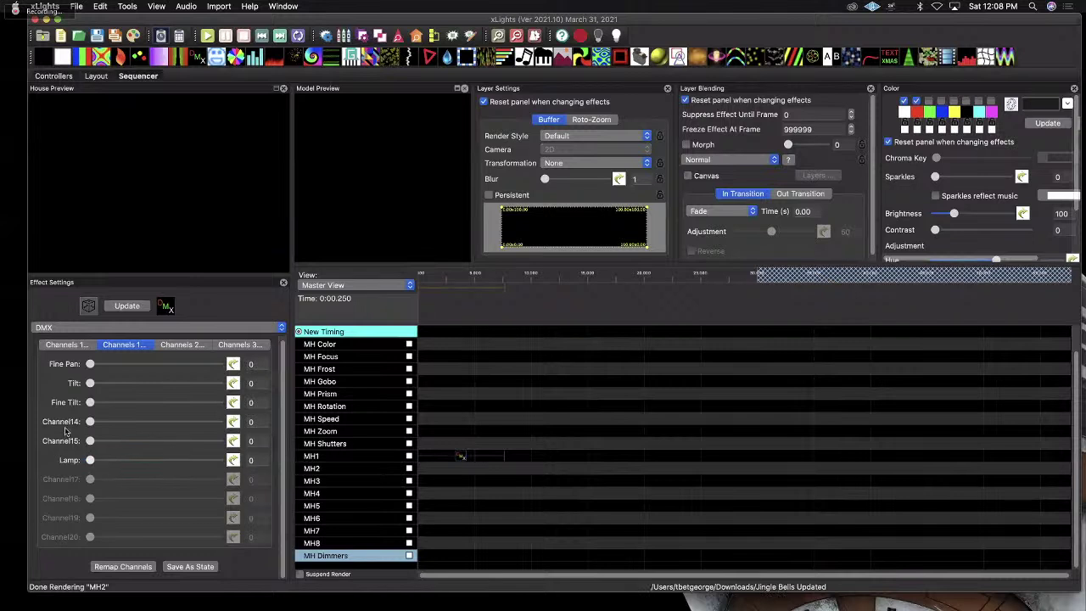
left_click(83, 348)
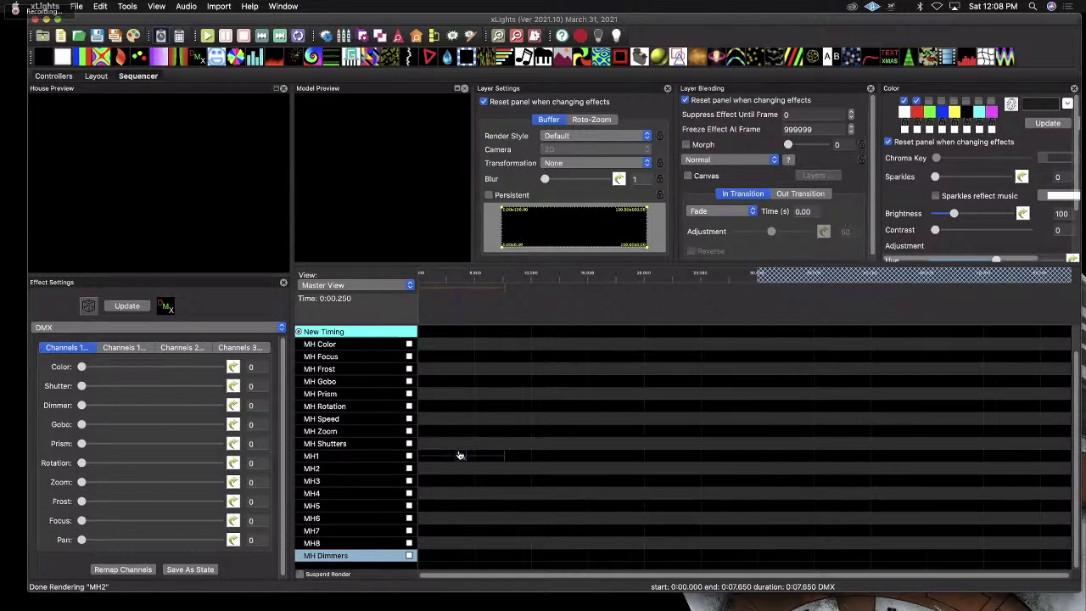
scroll(471, 461, "up", 2)
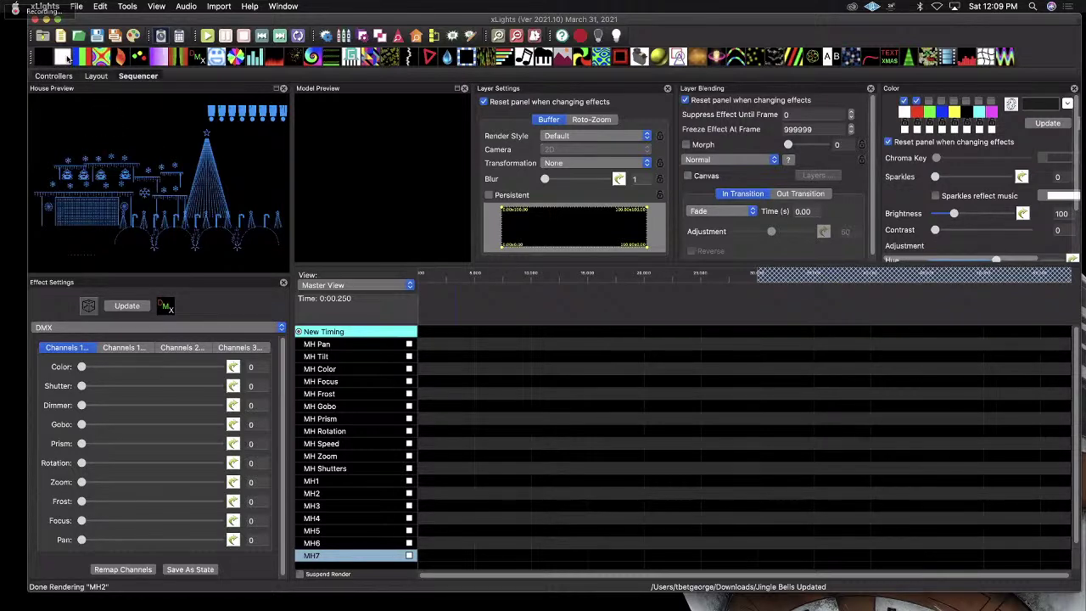
Place On effects on MH Shutters from 0 to about 30 seconds and on MH Dimmers from about 7.4 to 24 seconds.
left_click_drag(63, 57, 424, 468)
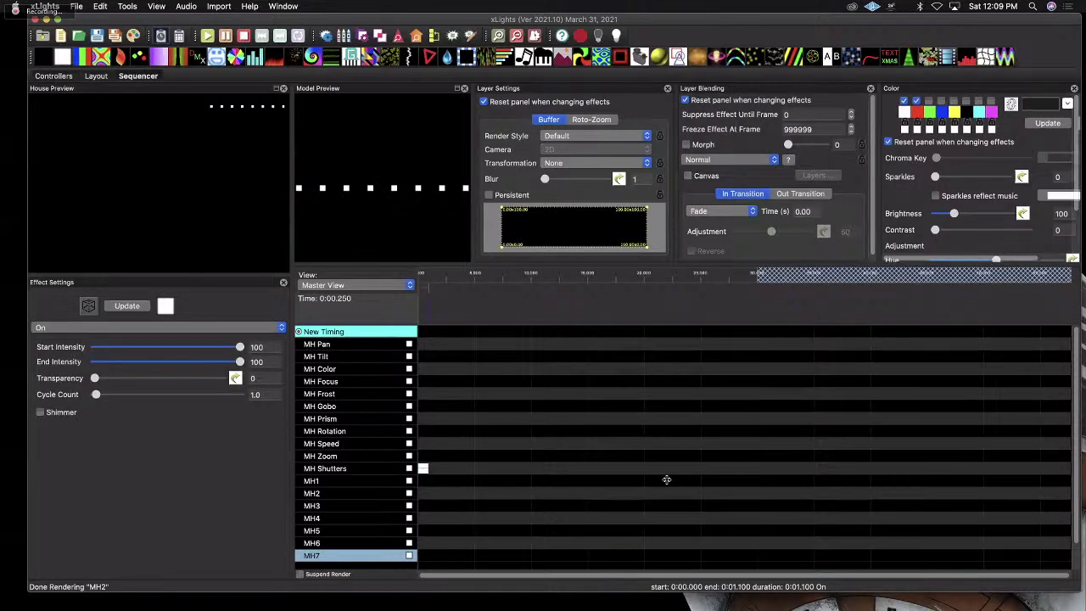
left_click_drag(666, 468, 761, 469)
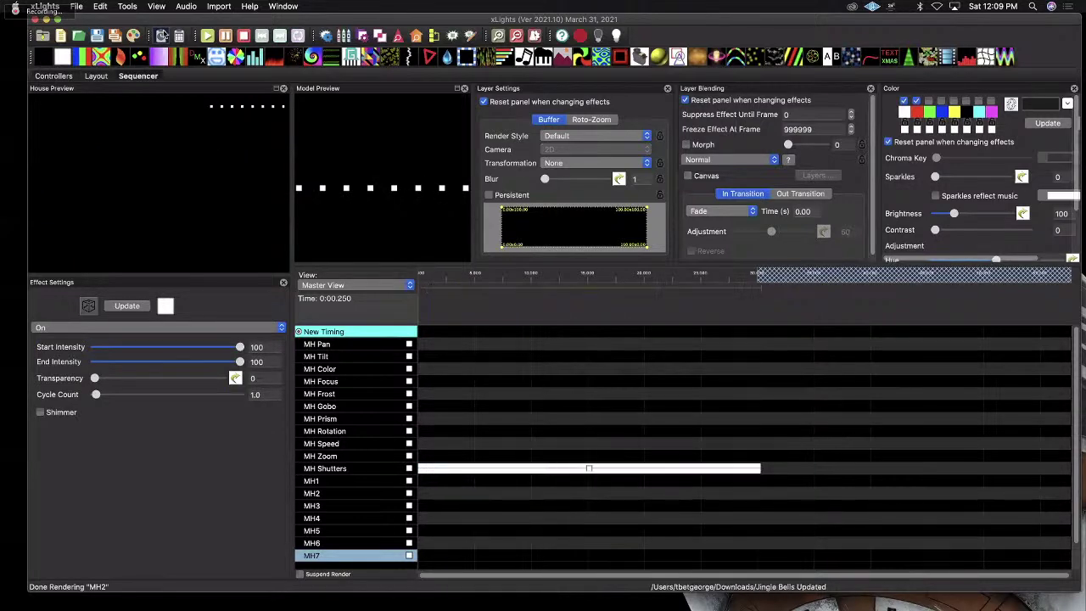
left_click_drag(68, 58, 709, 560)
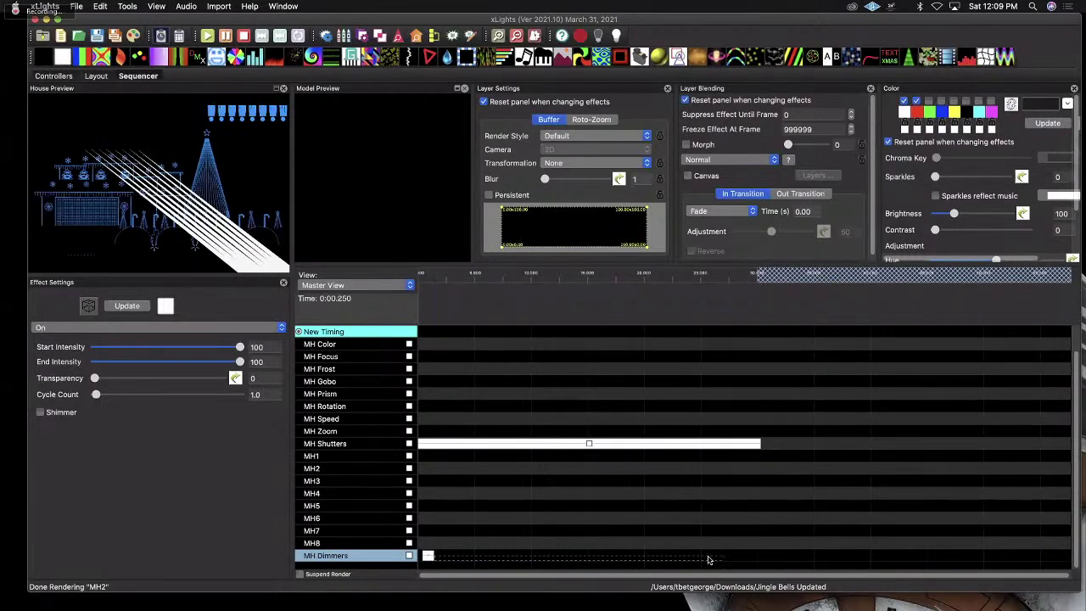
left_click_drag(434, 556, 596, 556)
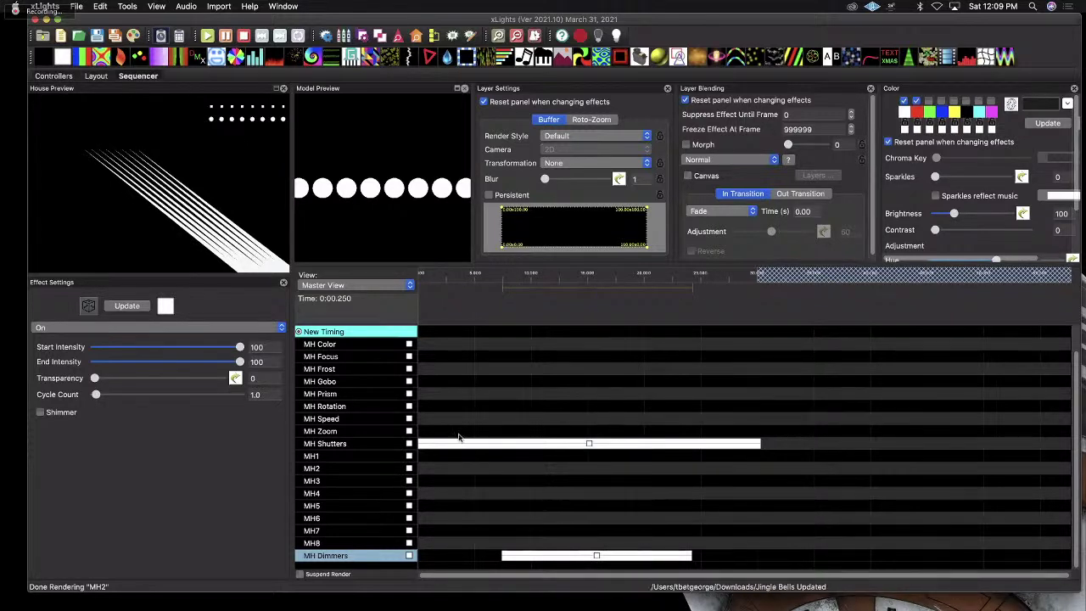
Replace the On effect on MH Dimmers with a Bars effect using direction Right, white and black colours and 21.4 cycles.
left_click_drag(85, 55, 599, 560)
left_click(102, 383)
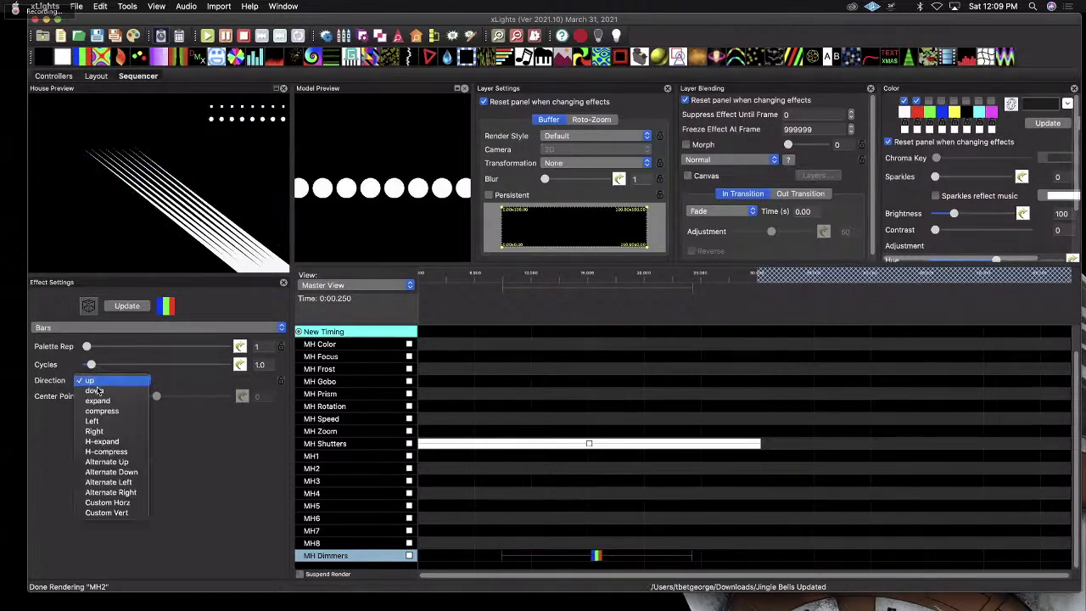
left_click(103, 432)
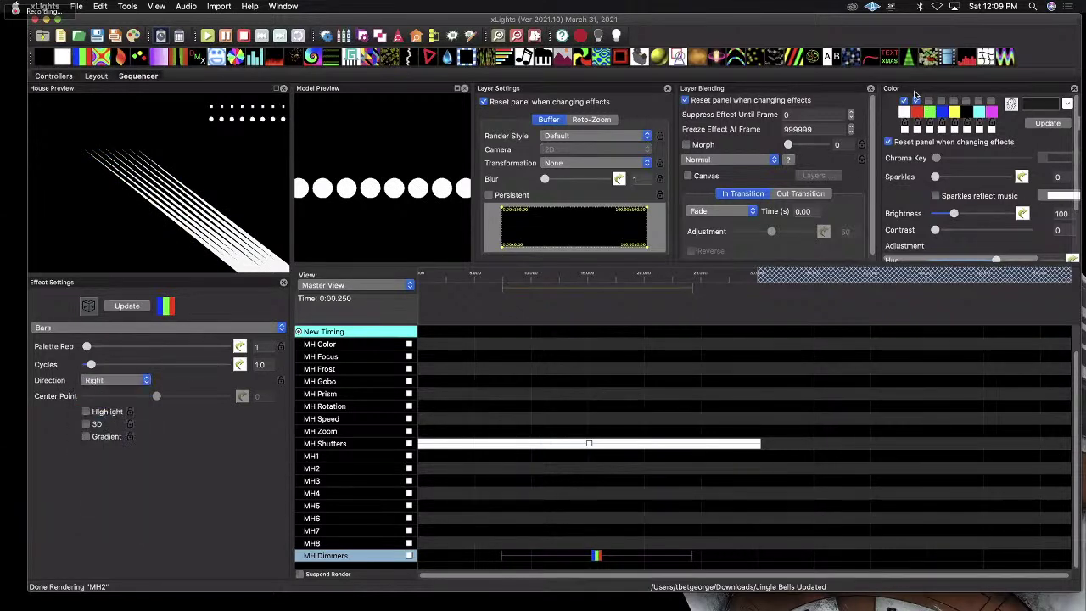
left_click(966, 101)
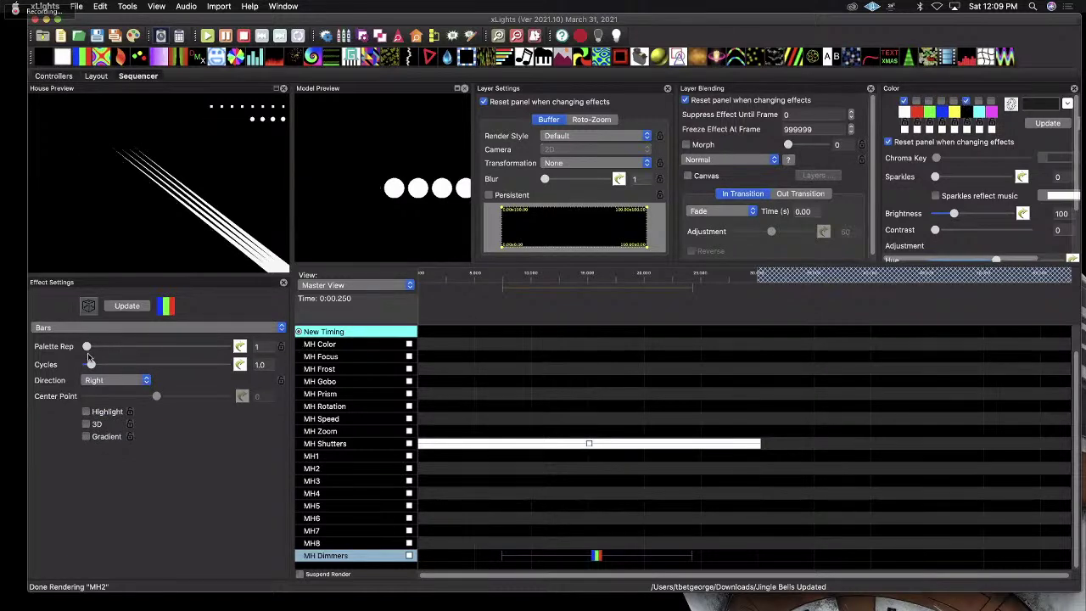
left_click_drag(91, 364, 186, 364)
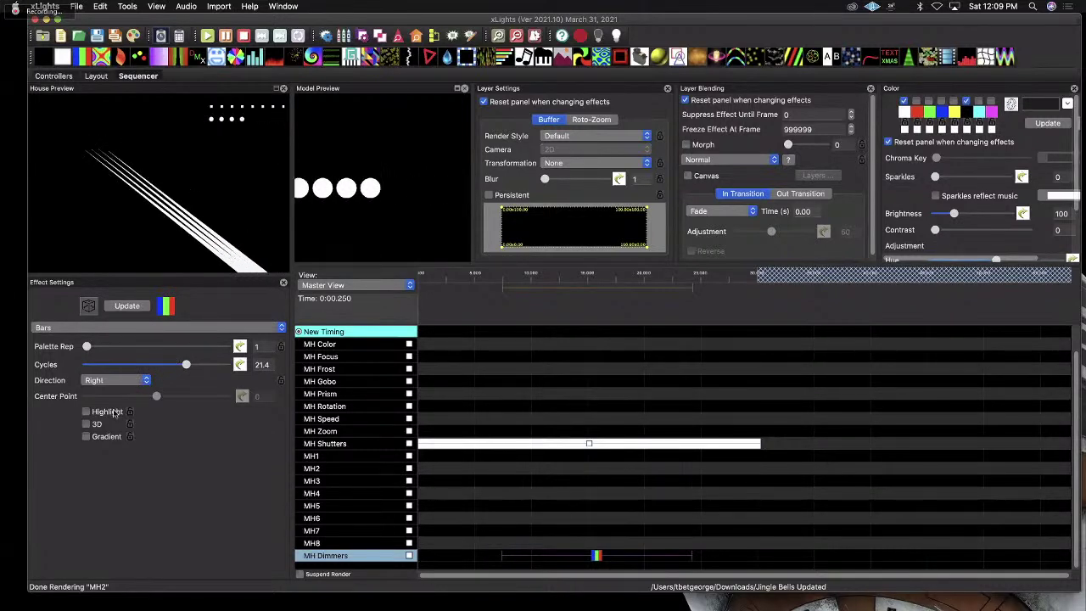
Turn on the 3D option for the Bars effect on MH Dimmers.
left_click(87, 424)
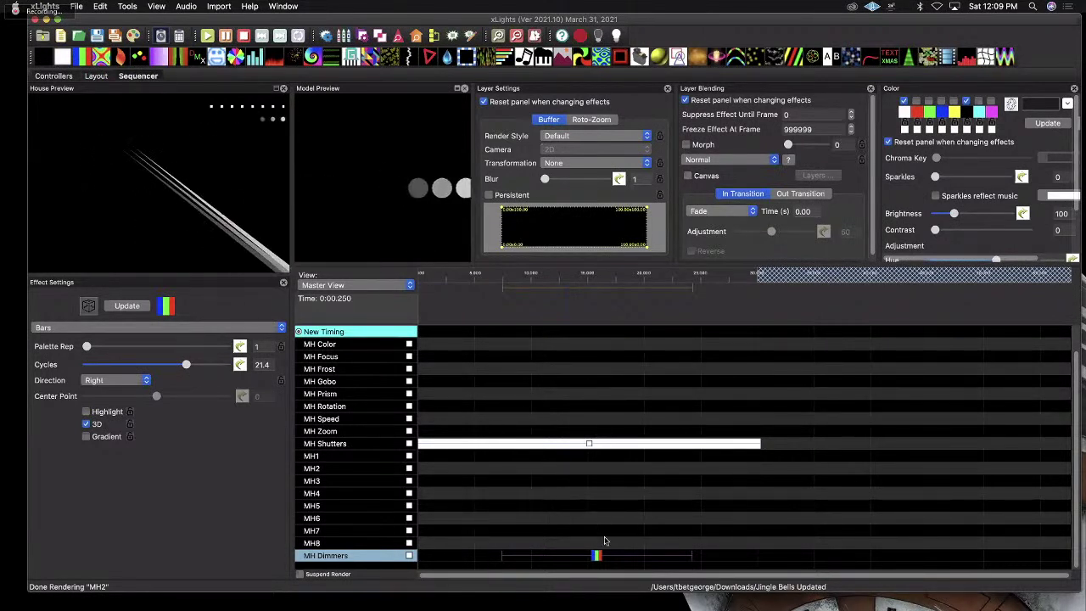
key("super+s")
Copy the Bars effect onto MH Tilt from about 8 to 24.9 seconds and set its cycles to 14.4.
scroll(543, 420, "up", 2)
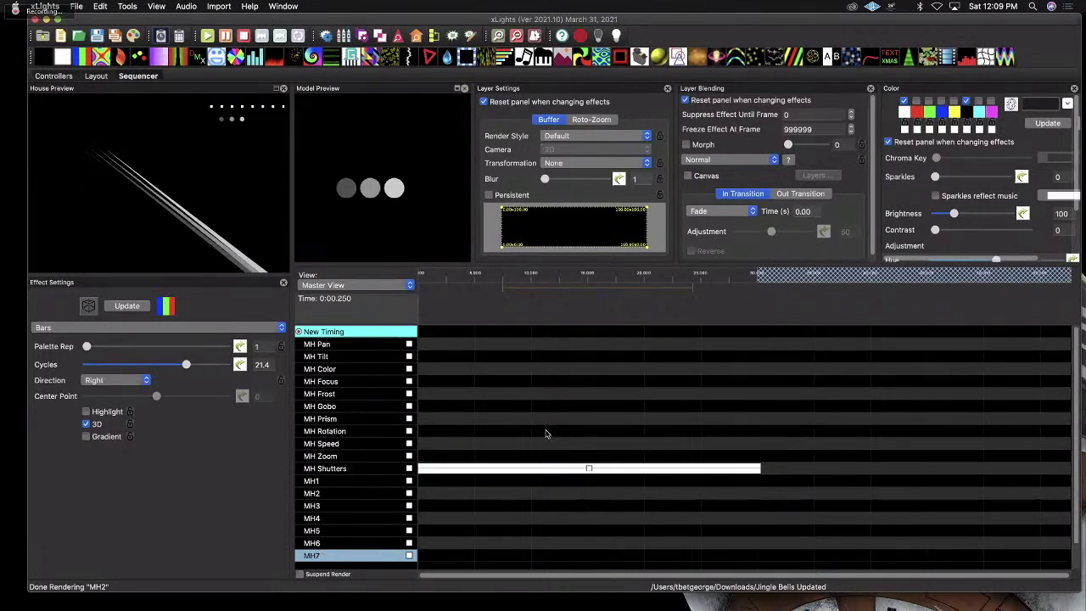
left_click_drag(521, 358, 603, 358)
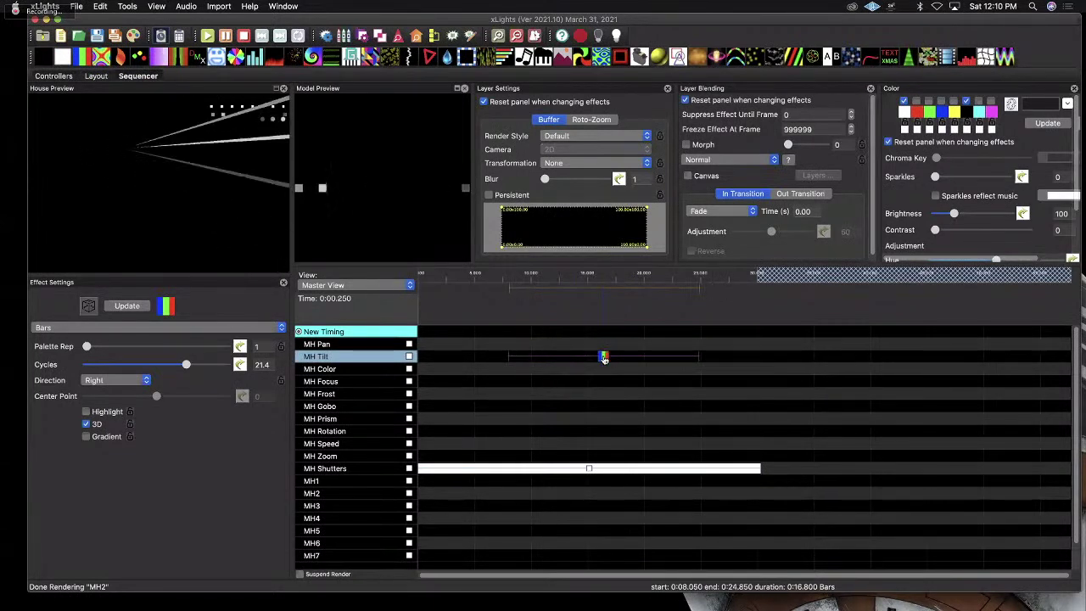
left_click_drag(187, 365, 154, 363)
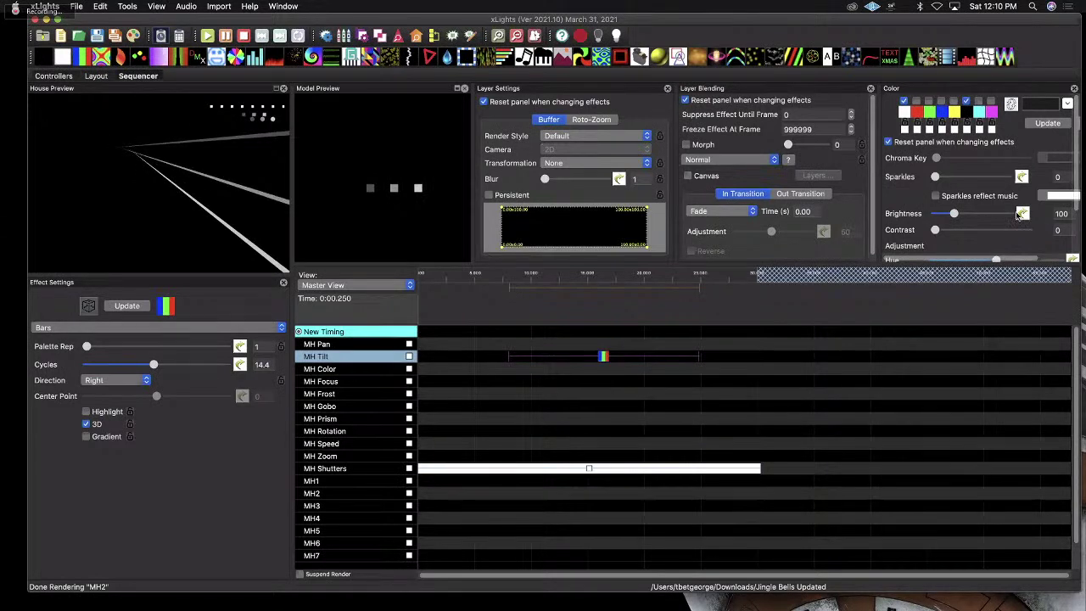
Try 50% opacity on the white palette colour of the MH Tilt Bars effect, and return it to 100%.
left_click(903, 113)
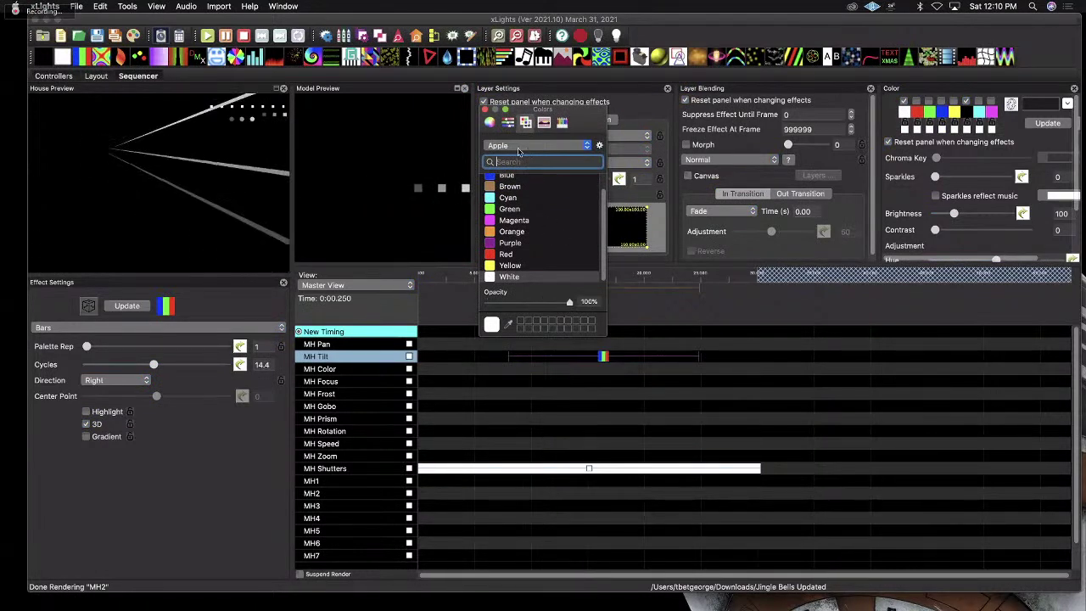
left_click(508, 123)
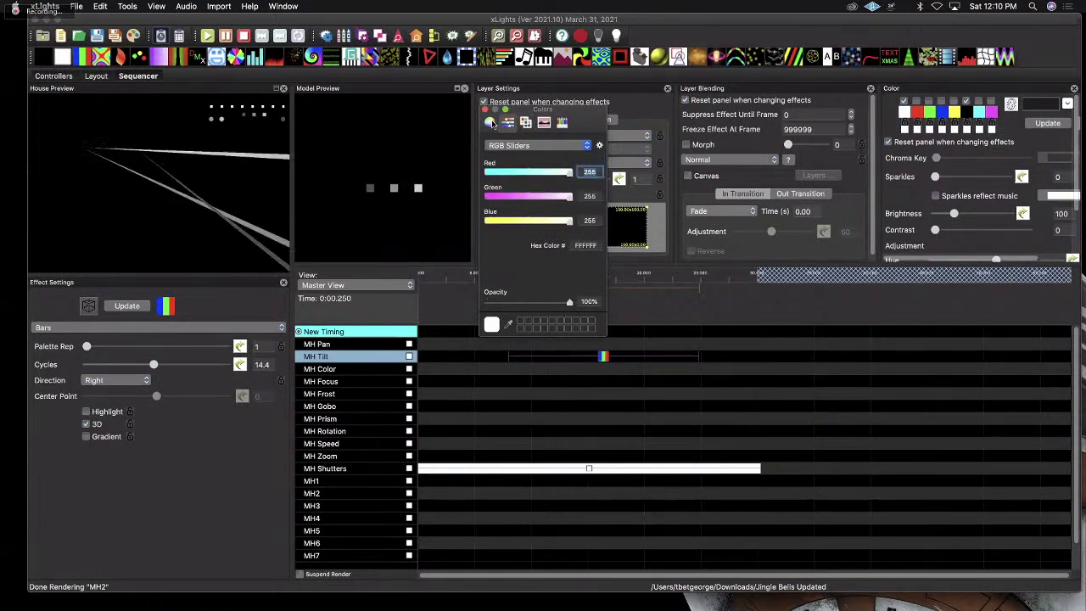
left_click(566, 302)
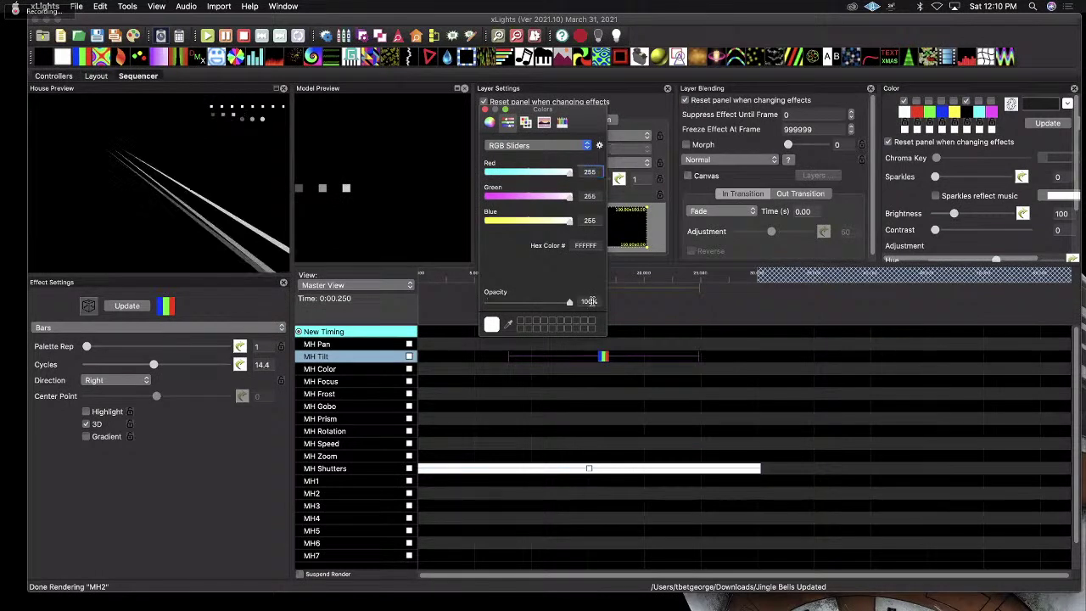
type("50")
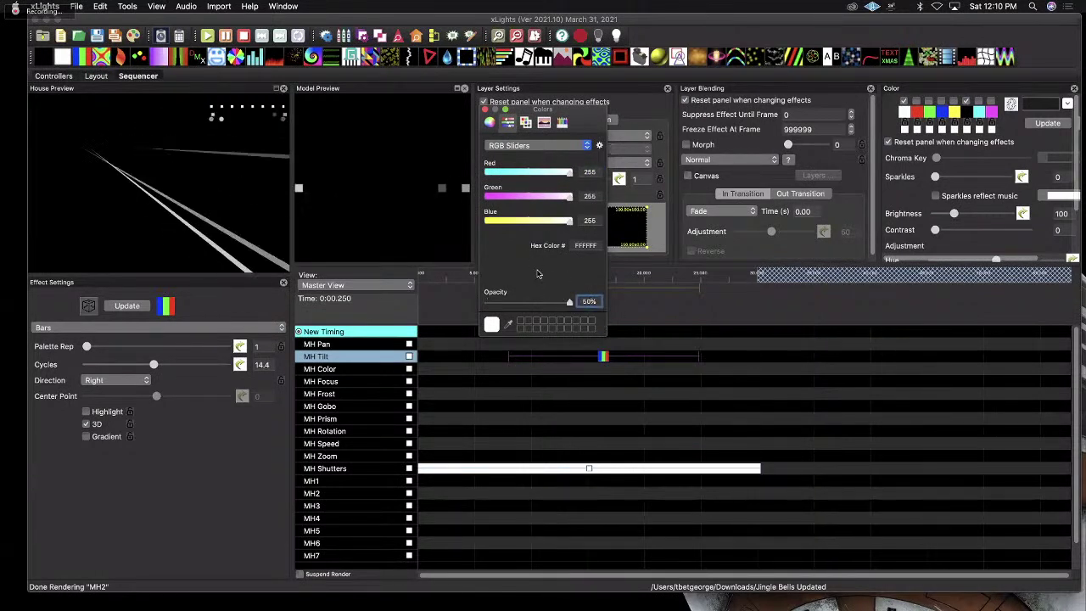
left_click(485, 110)
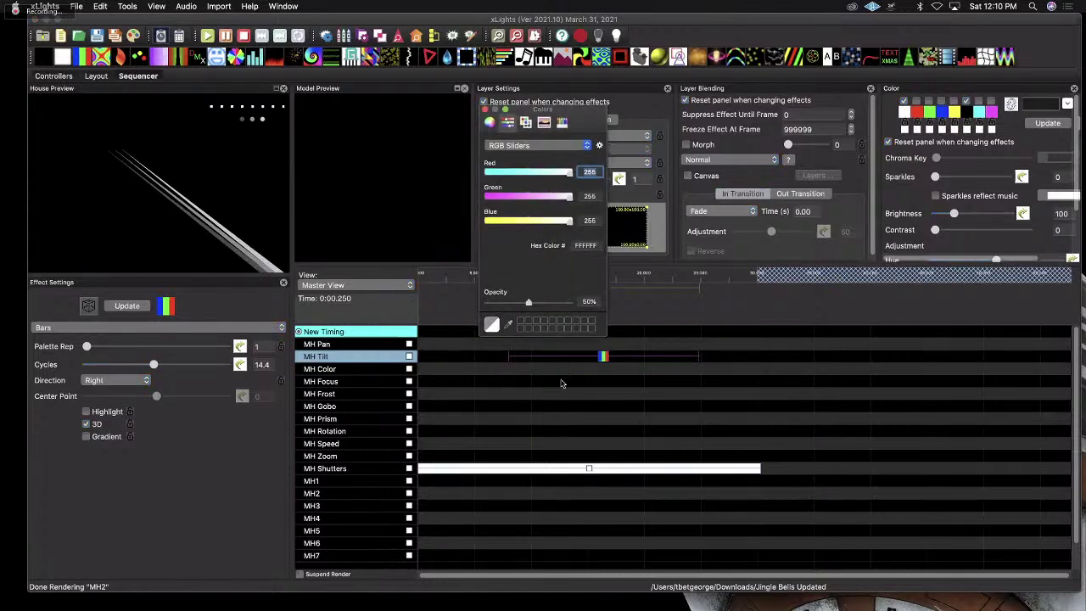
left_click_drag(529, 304, 626, 307)
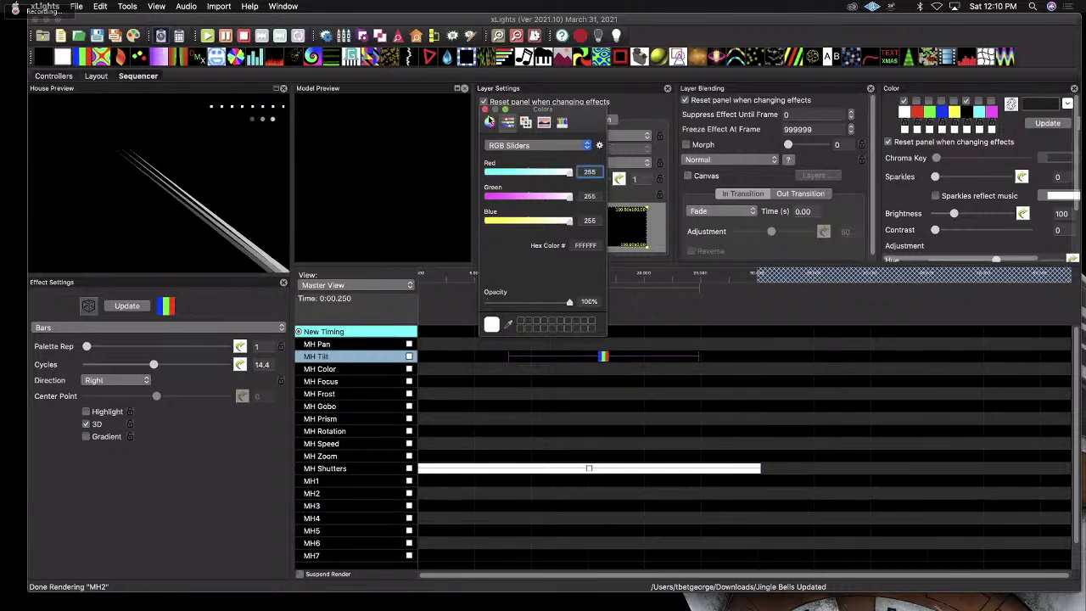
Darken the white palette colour of the MH Tilt Bars effect to a mid grey.
left_click(490, 121)
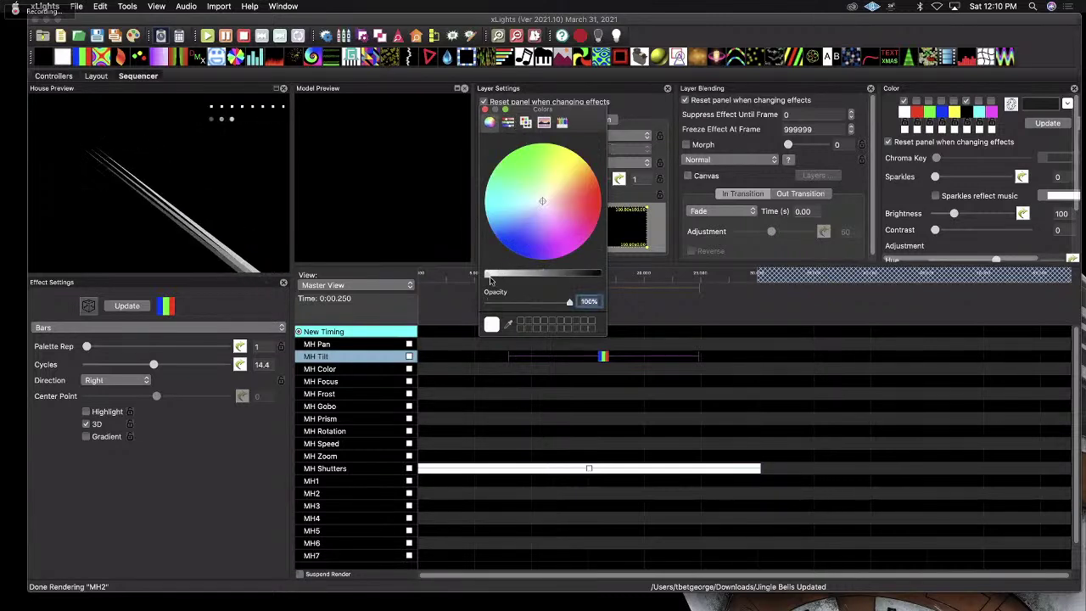
left_click_drag(490, 281, 553, 276)
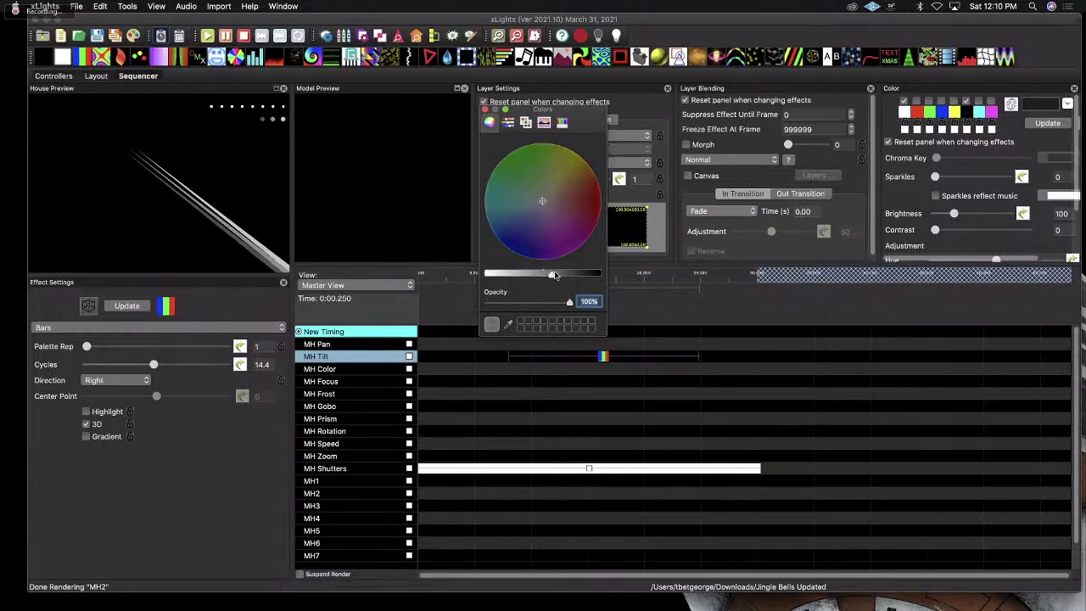
left_click(485, 110)
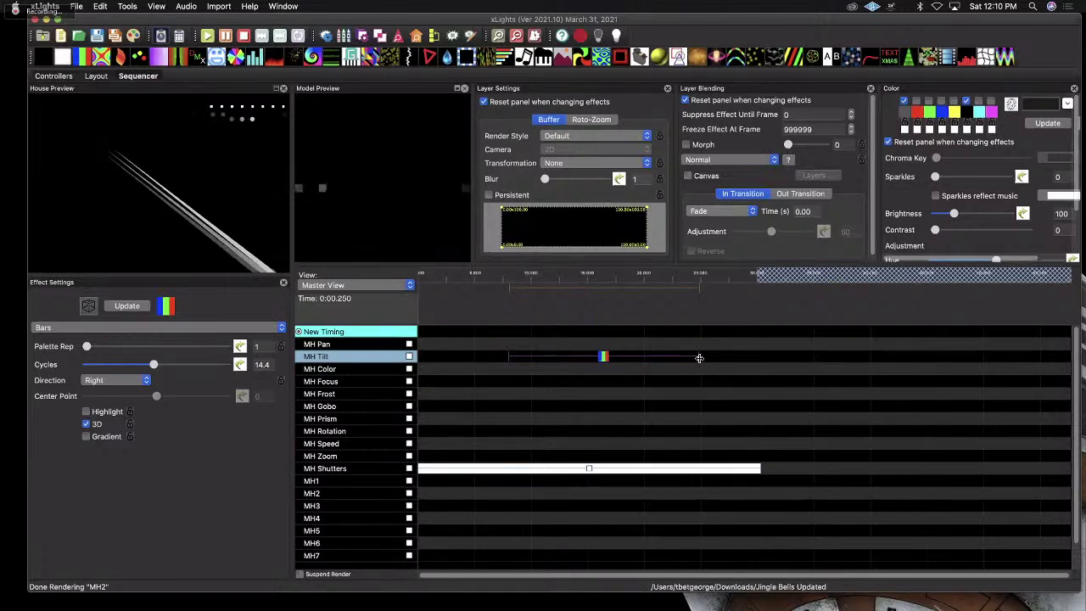
Shorten the MH Tilt Bars effect to end at about 20 seconds and set its cycles to 3.6.
left_click_drag(699, 357, 645, 356)
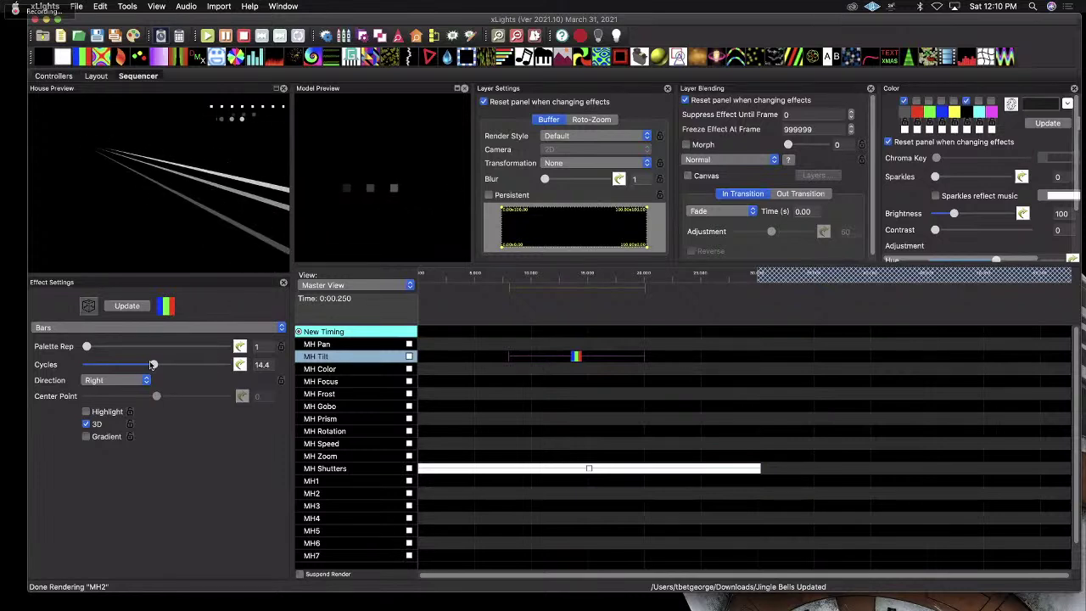
left_click_drag(153, 365, 101, 366)
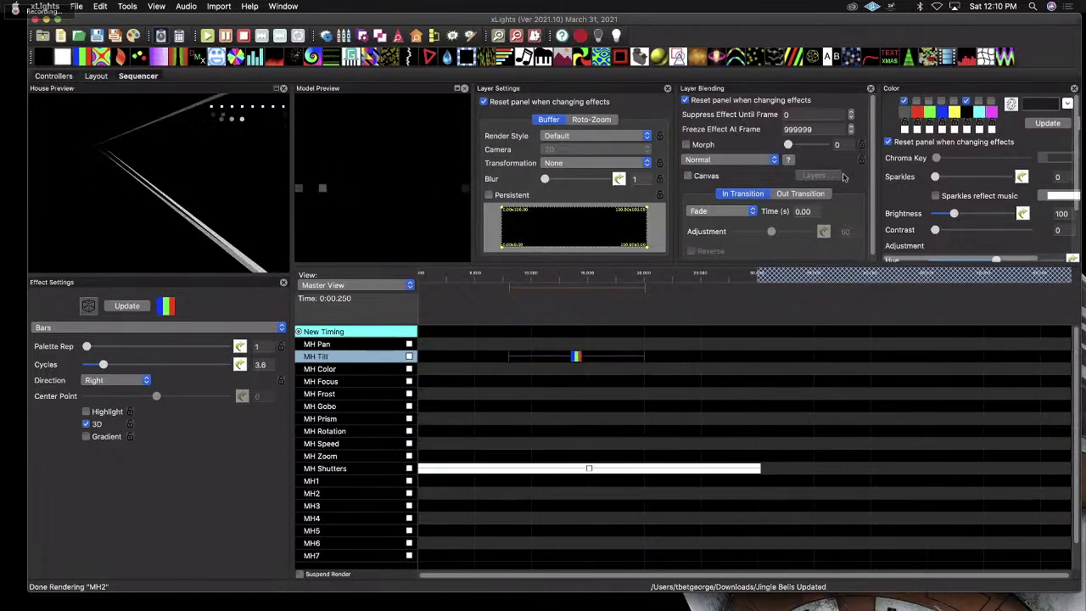
Restore the grey palette colour to white and delete the Bars effect from MH Tilt.
left_click(904, 111)
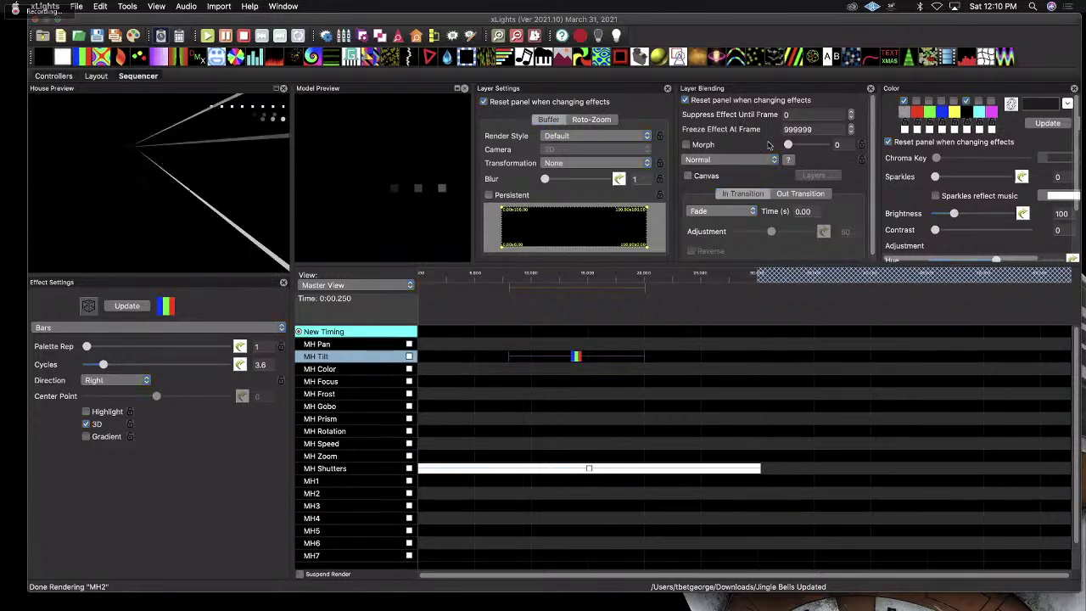
left_click_drag(553, 275, 486, 274)
left_click(486, 111)
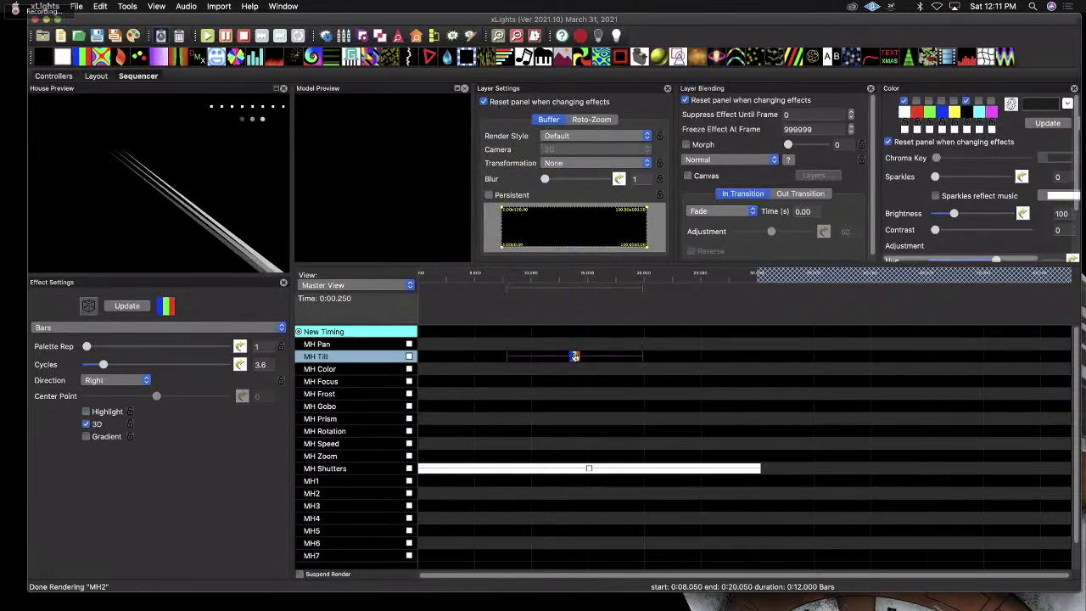
key("Delete")
Select the Bars effect on MH Dimmers to check its settings and beam preview.
scroll(587, 451, "down", 2)
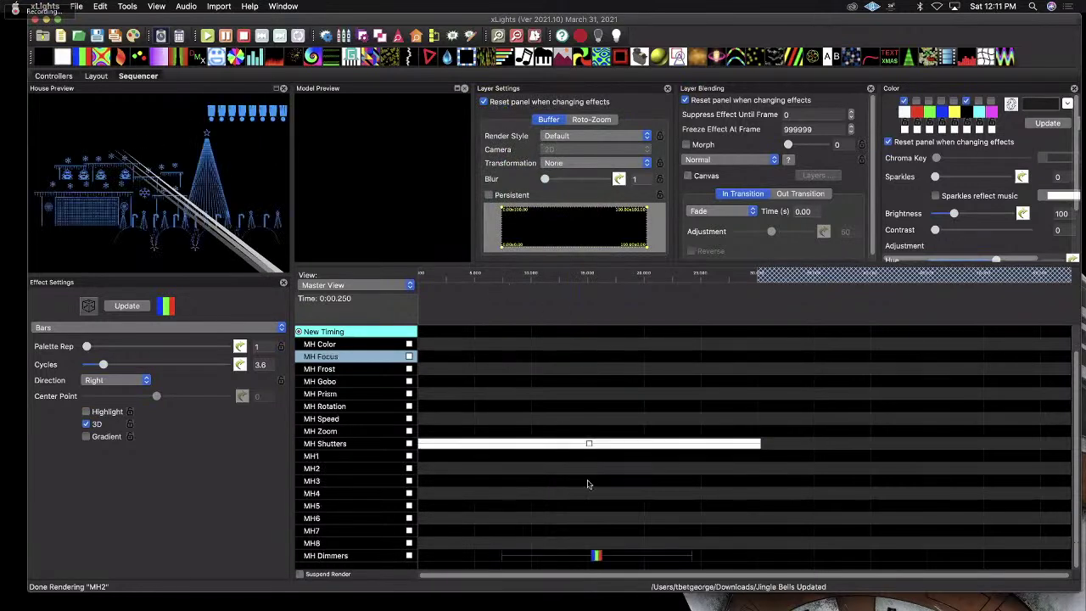
left_click(597, 557)
key("Delete")
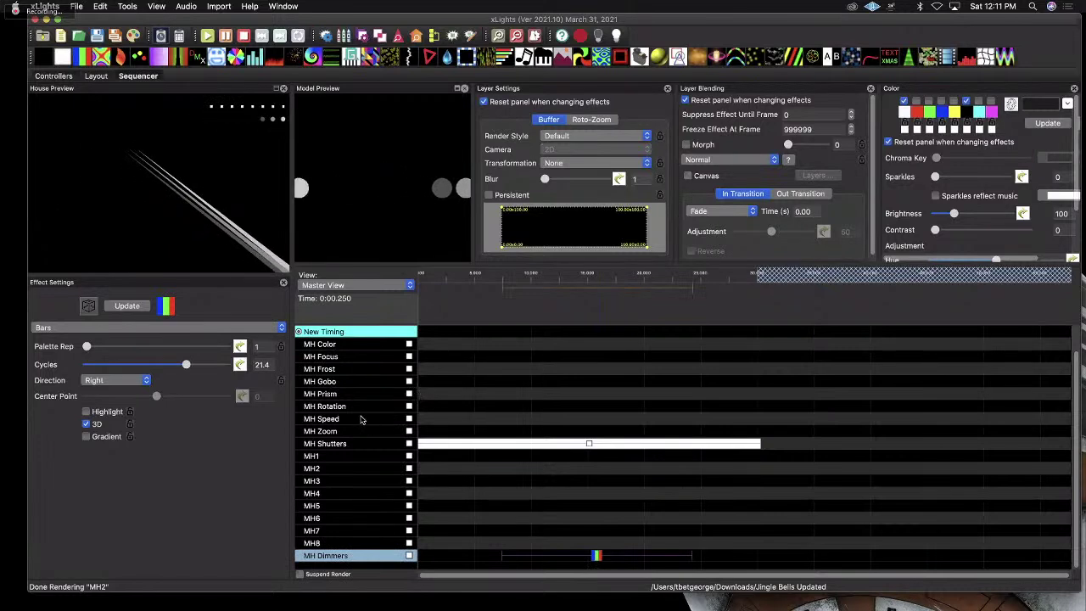
scroll(362, 425, "up", 2)
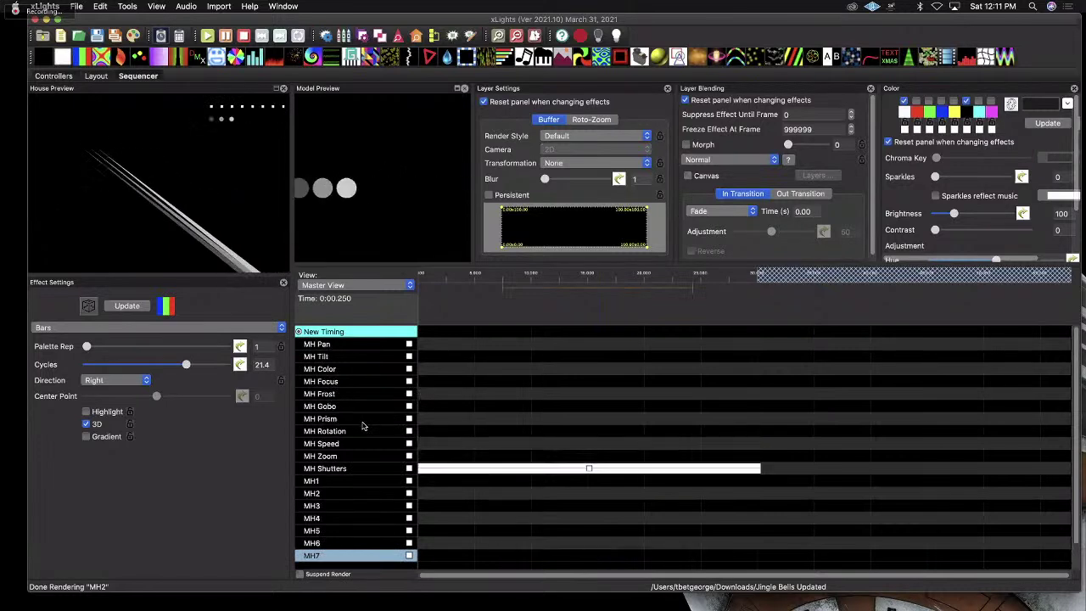
Try an On effect on MH Focus from about 1.2 to 11.1 seconds and delete it.
left_click(339, 383)
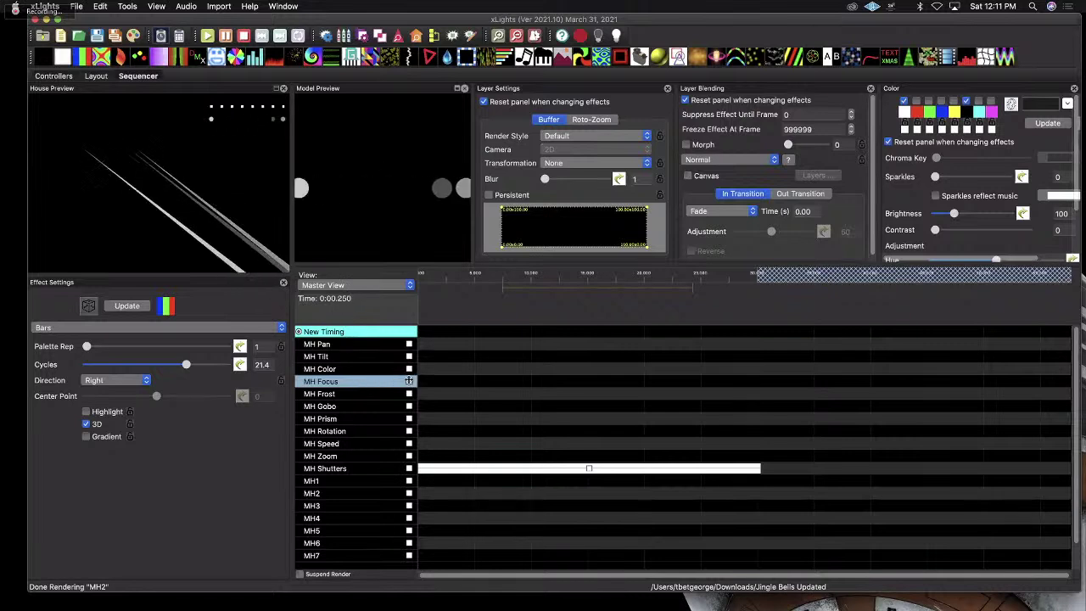
left_click(62, 57)
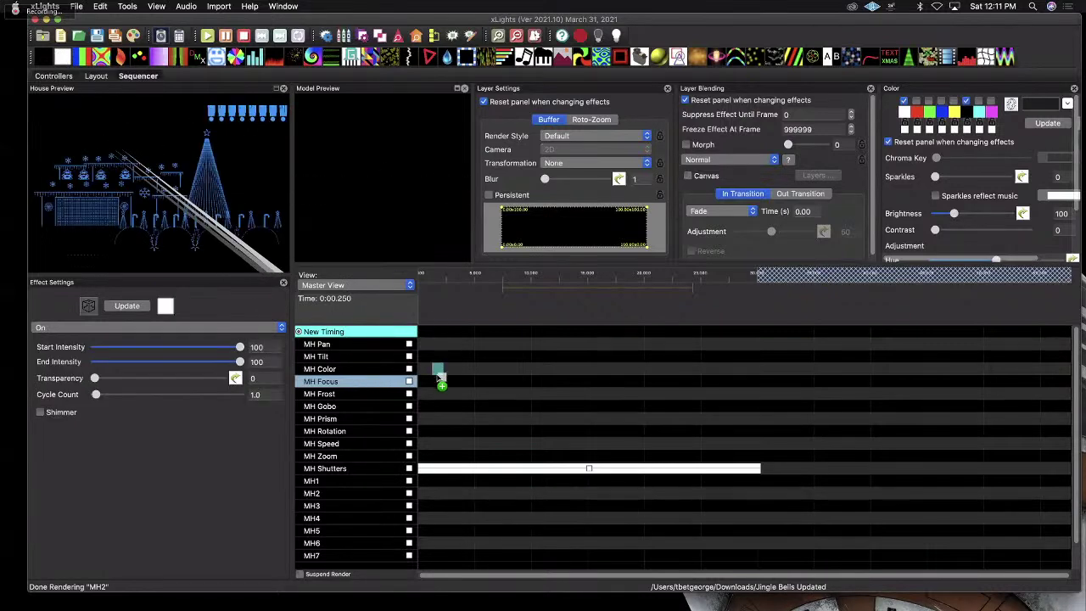
left_click_drag(431, 381, 542, 382)
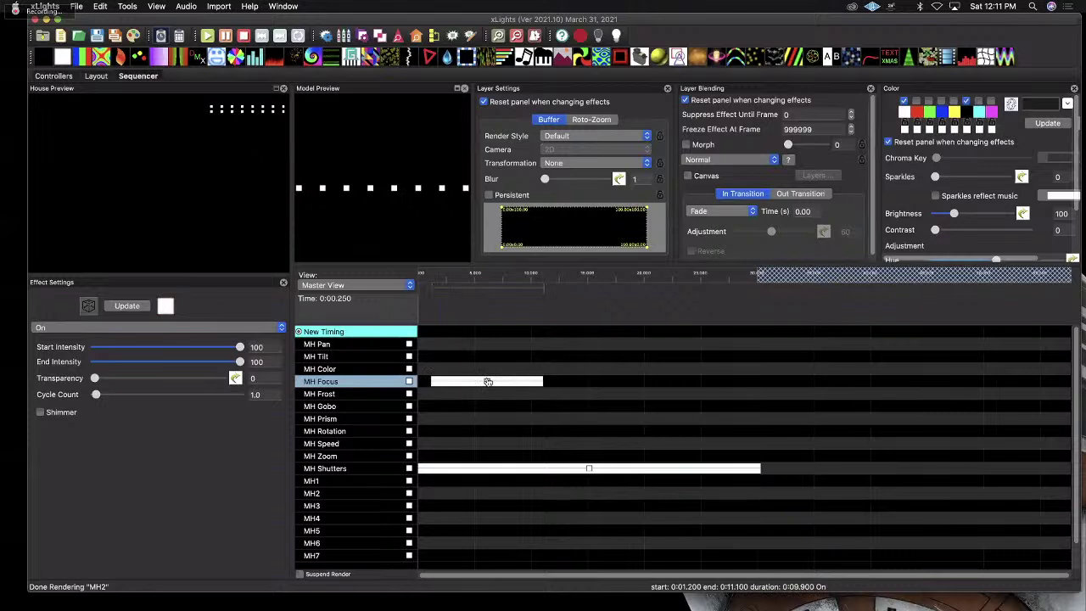
key("Delete")
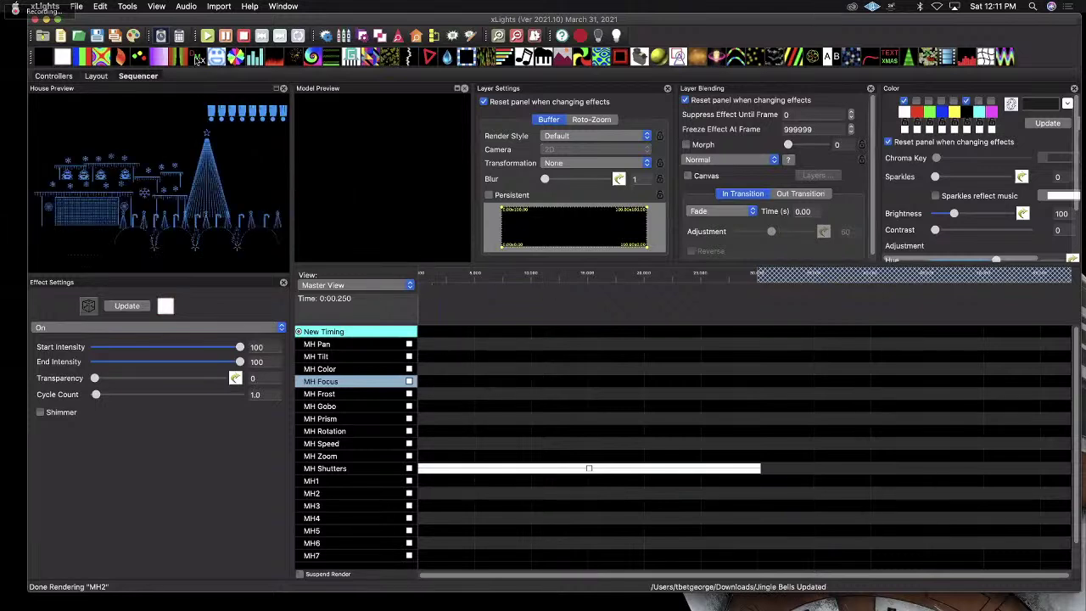
Place a DMX effect on MH Focus from 0 to about 14.5 seconds and set Channel1 to 100.
left_click_drag(198, 56, 438, 383)
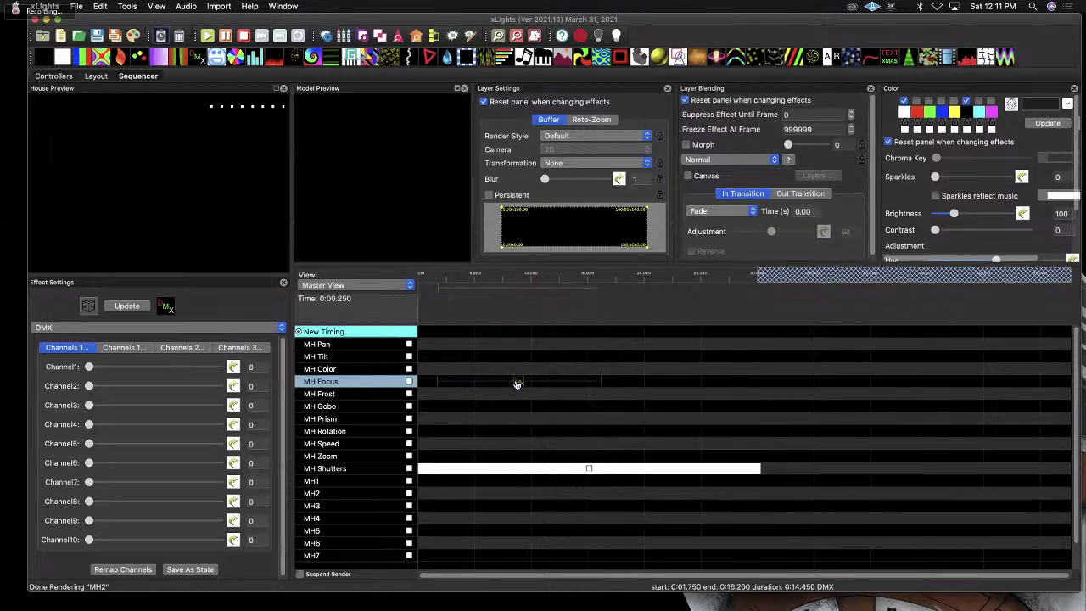
left_click_drag(518, 384, 448, 382)
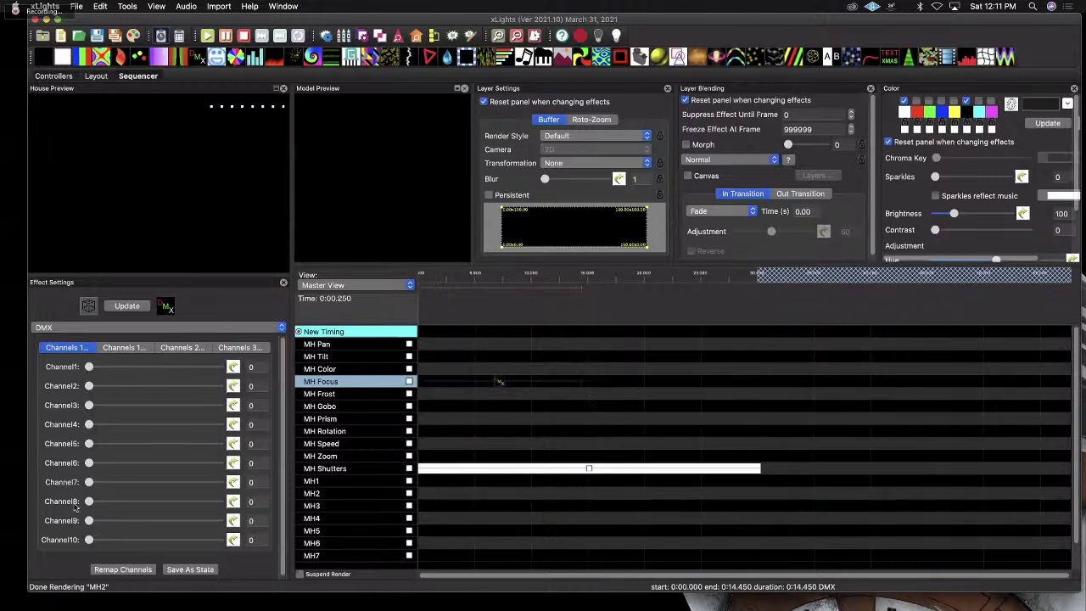
left_click(257, 366)
type("1")
key("BackSpace")
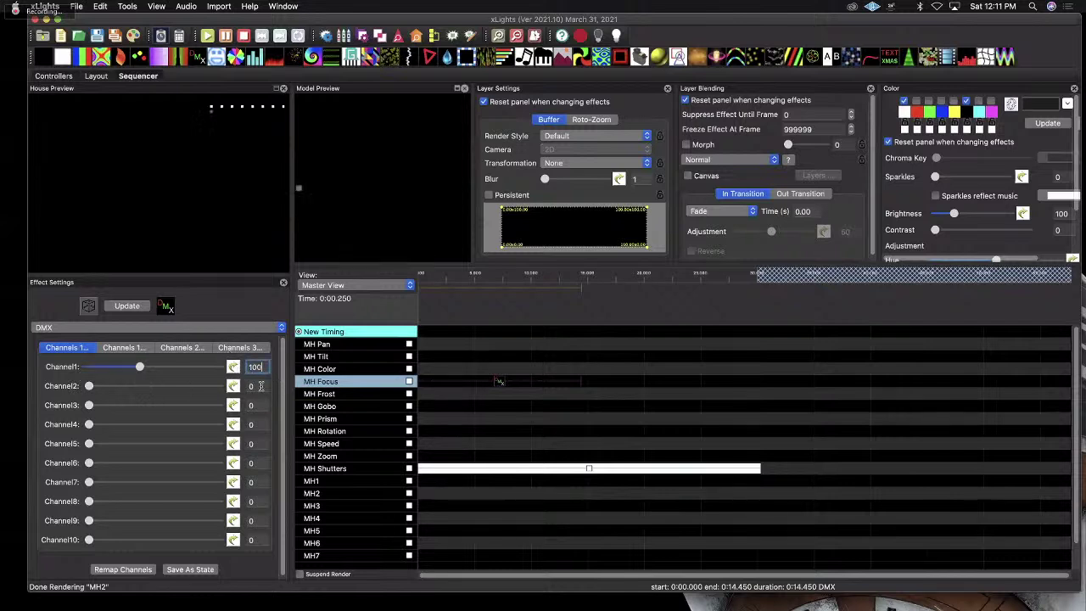
type("255")
key("BackSpace")
key("BackSpace")
key("BackSpace")
type("100")
Set Channel2, Channel3 and Channel4 of the MH Focus DMX effect to 100.
left_click(257, 386)
type("100")
left_click(257, 405)
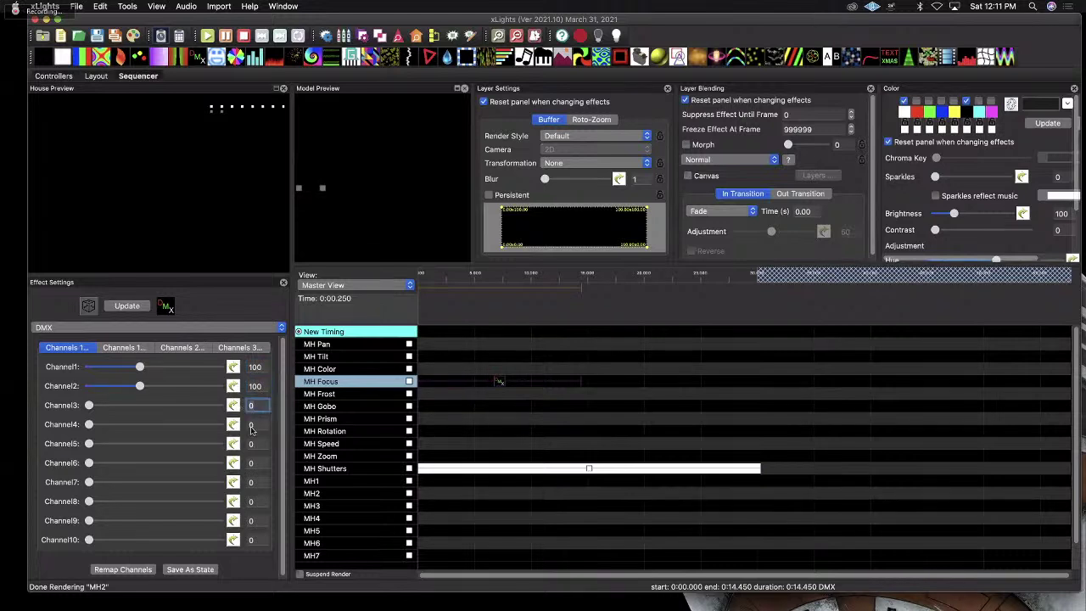
type("100")
left_click(257, 424)
type("100")
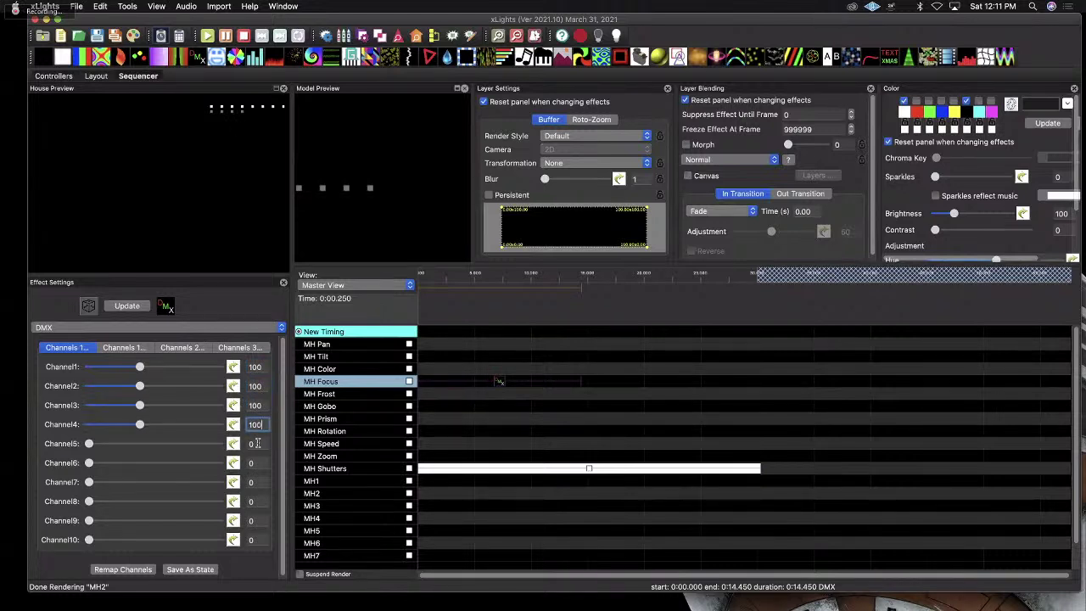
Set Channel5 to 85 and Channel6 to 120 in the MH Focus DMX effect.
left_click(253, 442)
key("BackSpace")
type("85")
left_click(255, 462)
key("BackSpace")
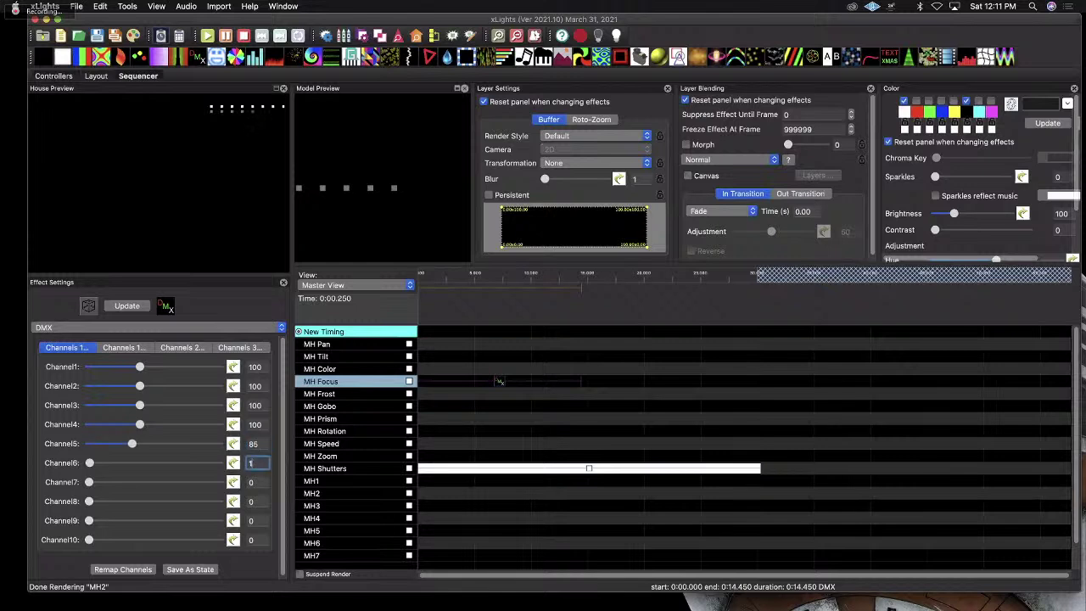
type("120")
Set Channel7 to 240 and Channel8 to 7 in the MH Focus DMX effect.
left_click(255, 481)
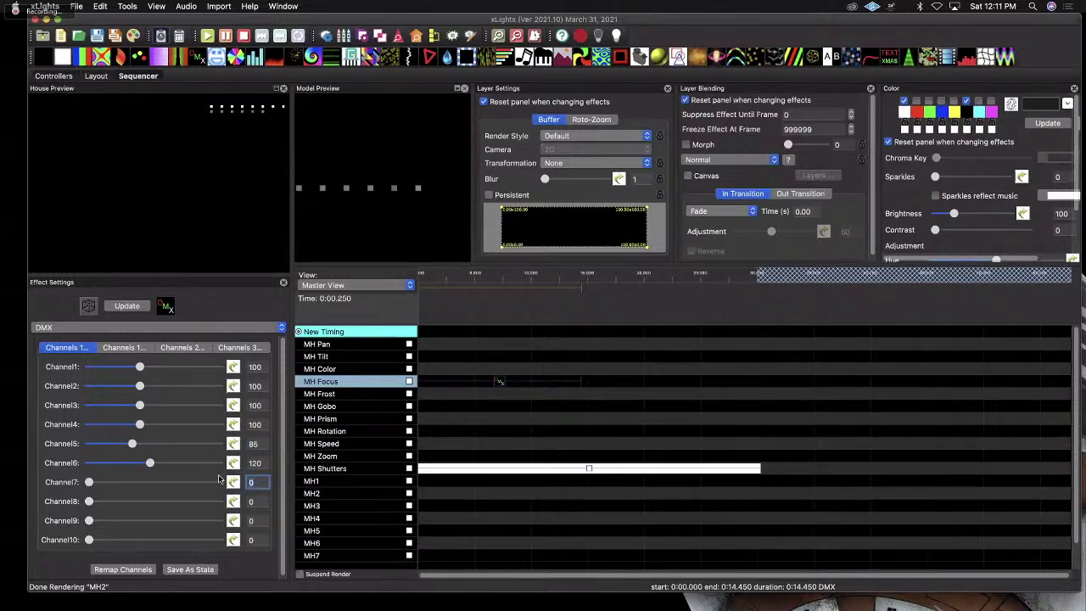
key("BackSpace")
type("240")
left_click(252, 501)
key("BackSpace")
type("7")
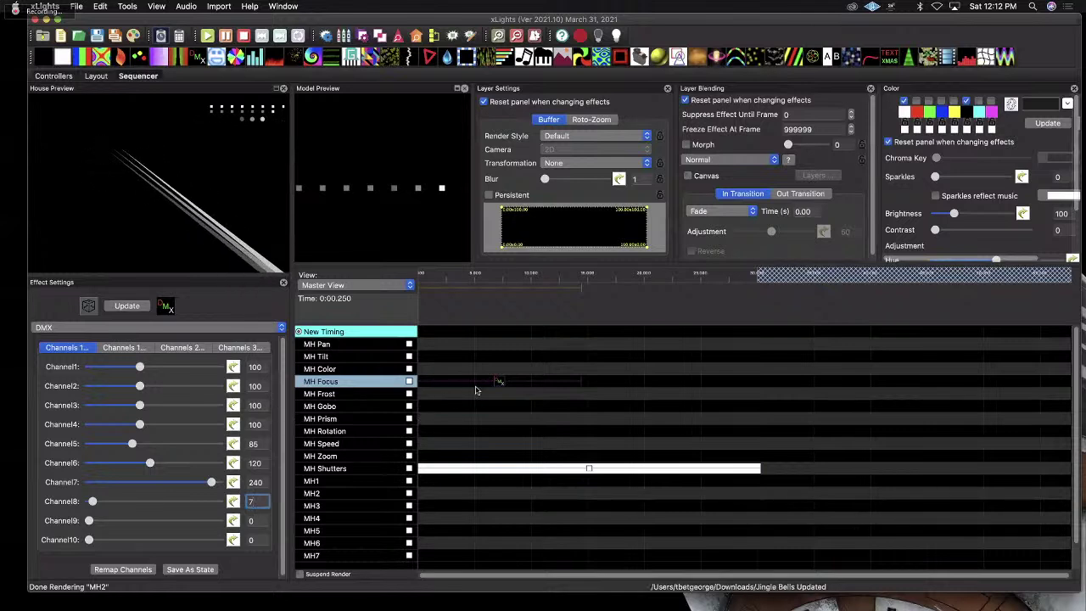
key("Return")
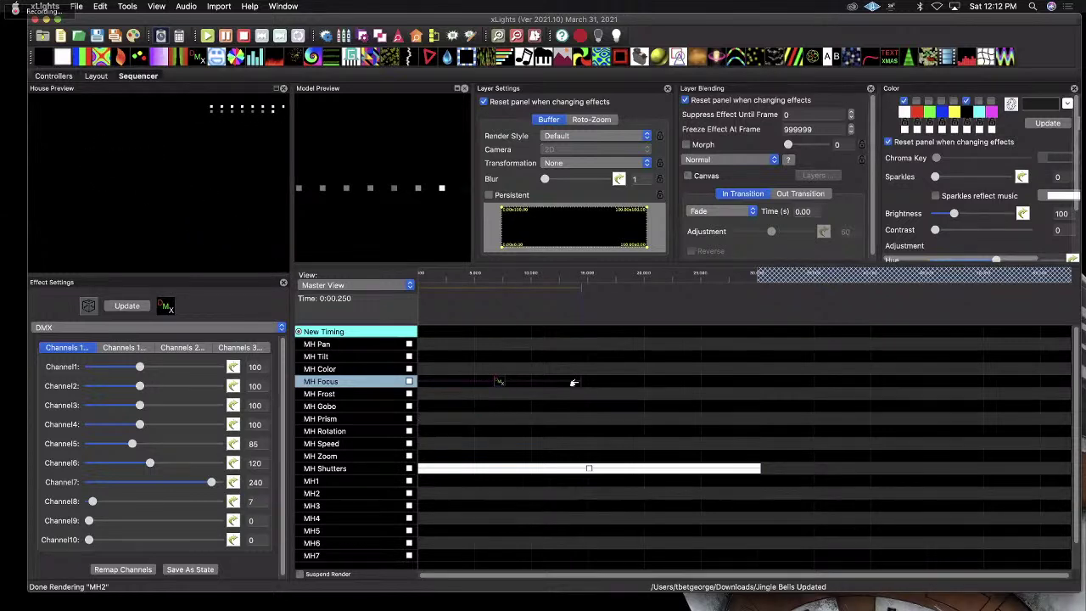
Extend the MH Focus DMX effect to end at about 29.7 seconds and select the MH Frost row.
left_click_drag(577, 380, 752, 383)
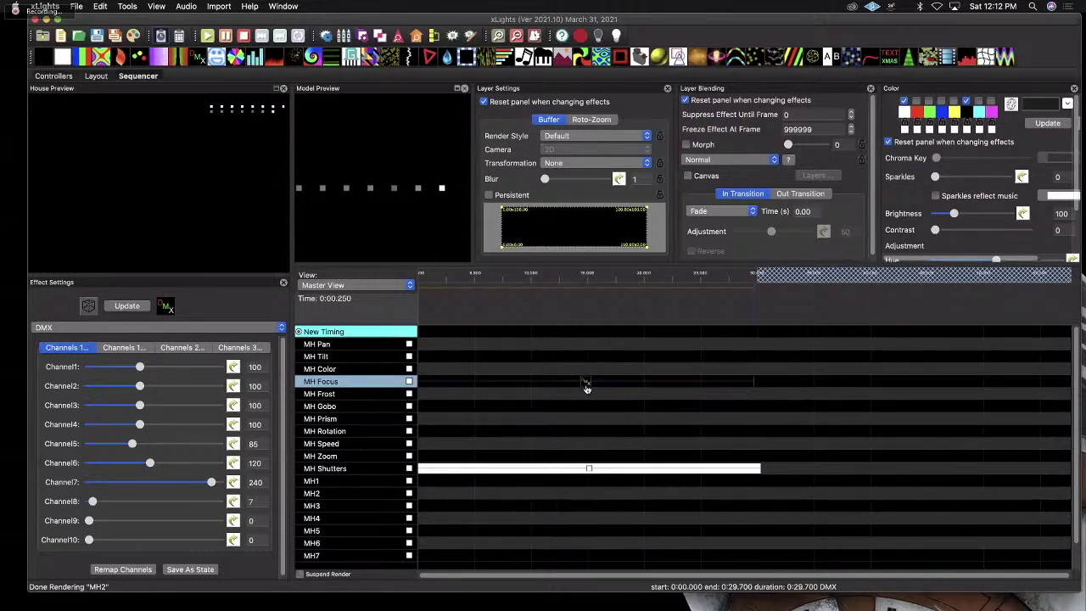
left_click(363, 396)
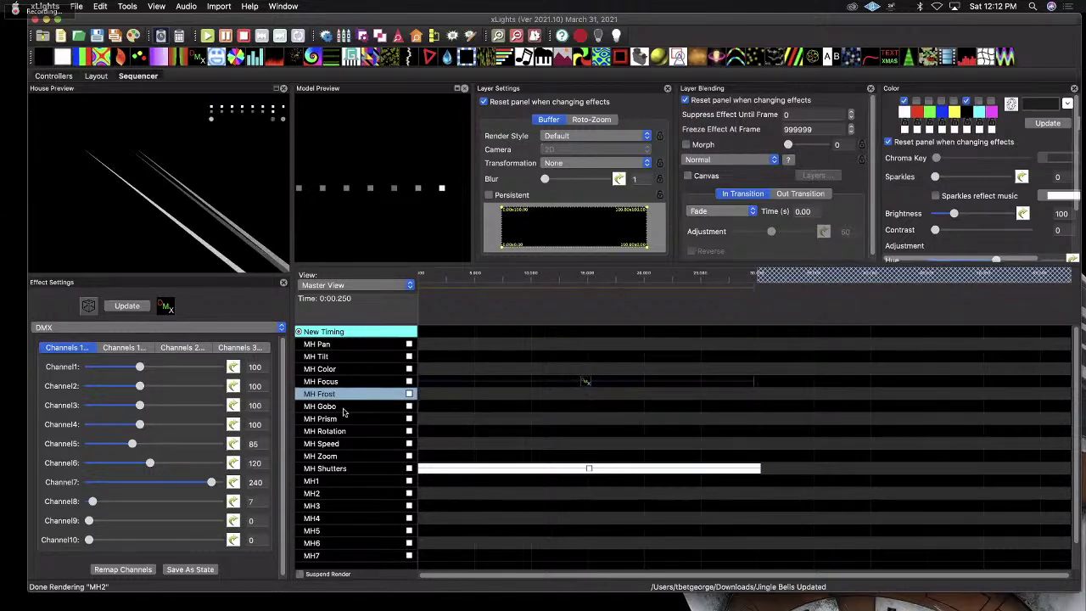
left_click(340, 408)
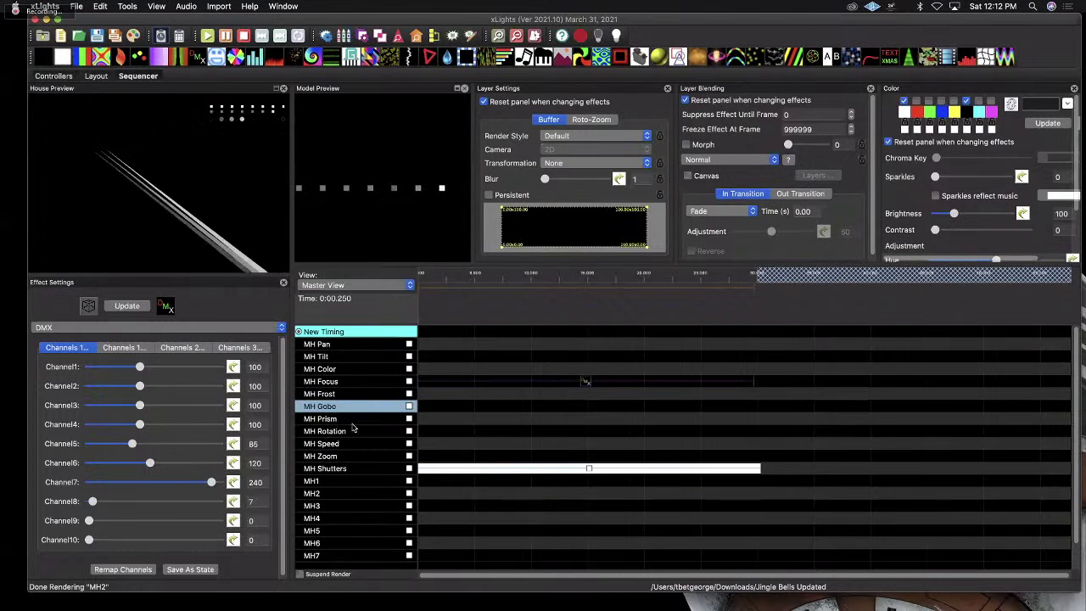
scroll(350, 481, "down", 1)
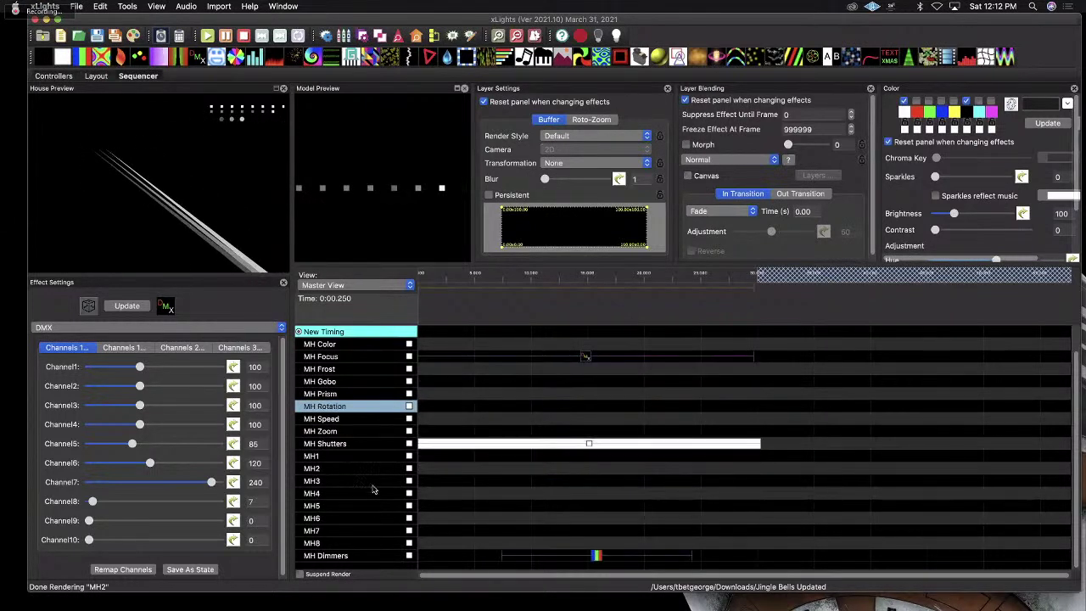
scroll(449, 509, "up", 1)
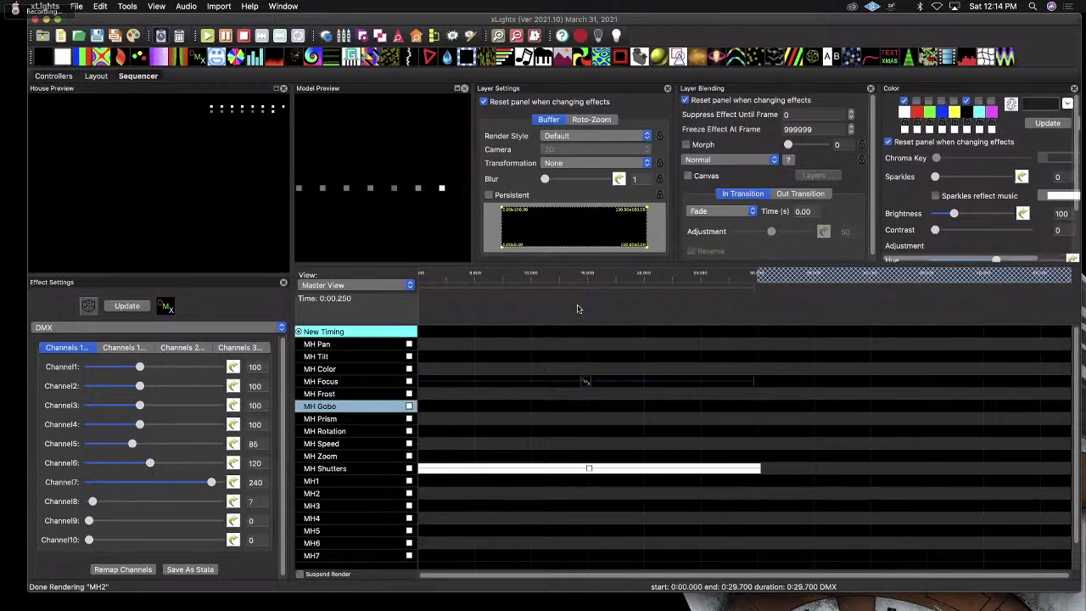
Minimize the sequencer window to show the folders on the desktop.
key("super+s")
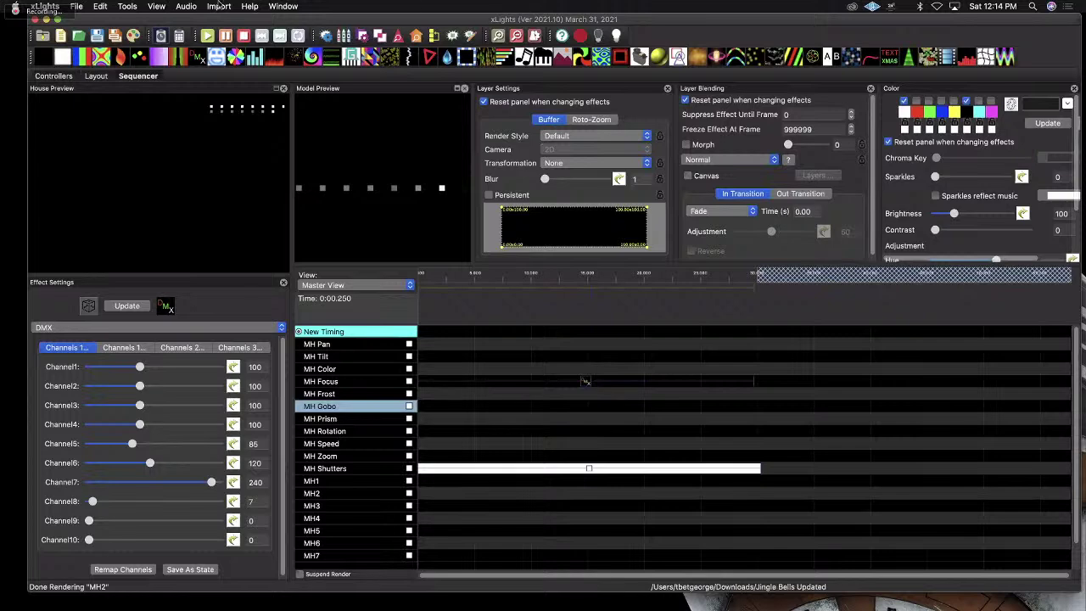
left_click(46, 19)
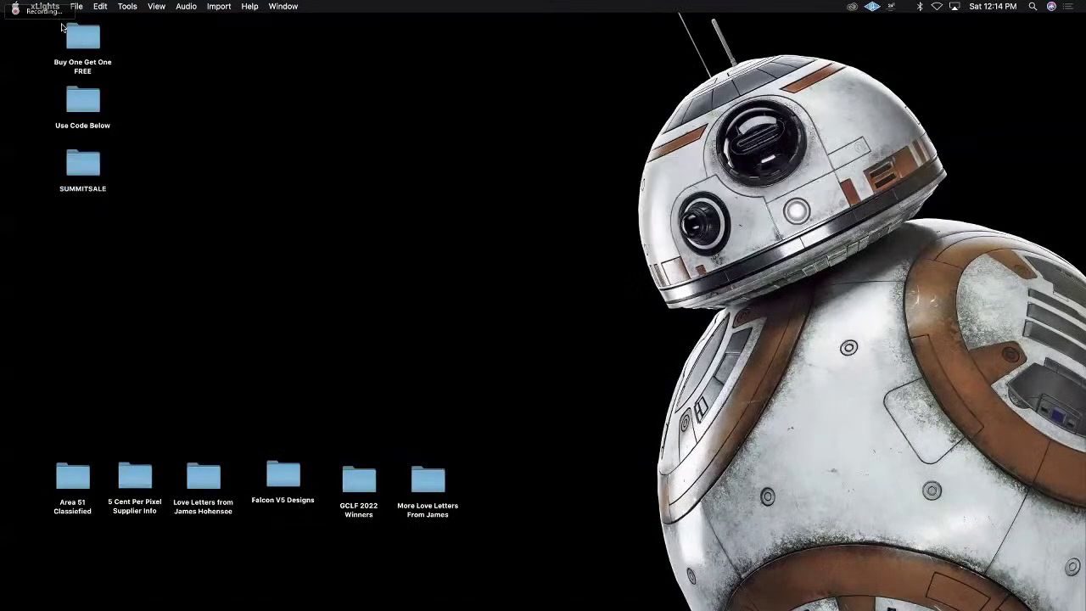
left_click(81, 35)
left_click(83, 105)
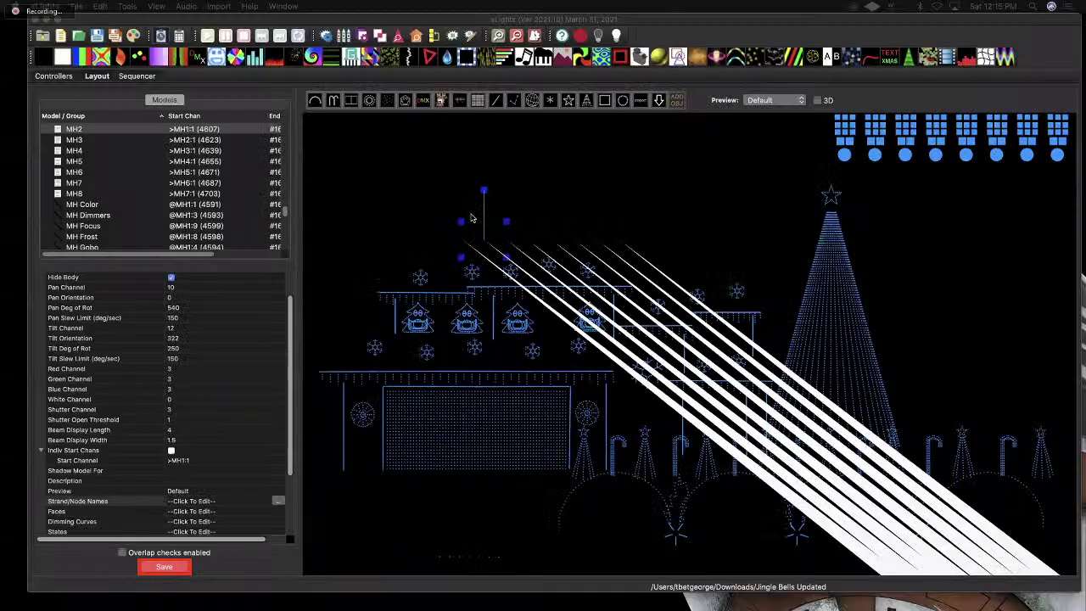
Draw a horizontal Single Line model above the house in the layout and set it to 8 nodes per string.
left_click(376, 193)
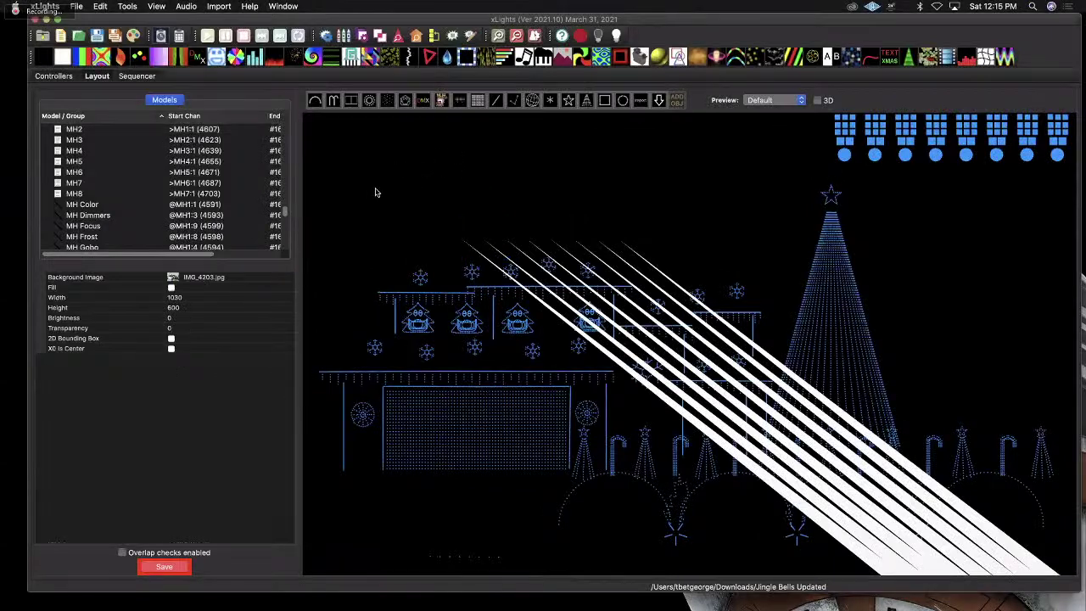
left_click(499, 105)
left_click_drag(436, 143, 547, 143)
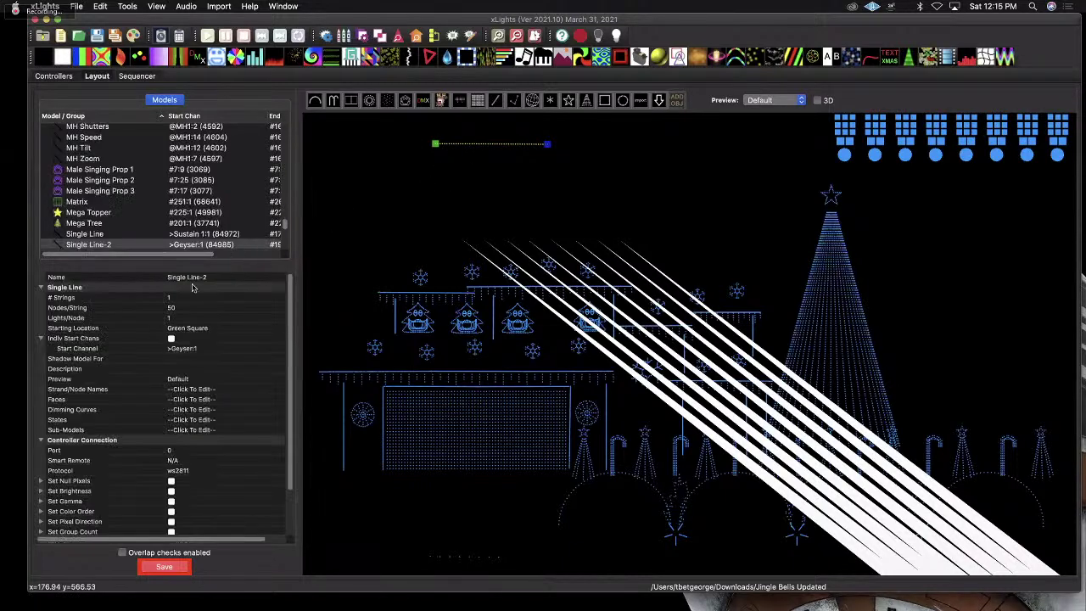
left_click(172, 308)
type("8")
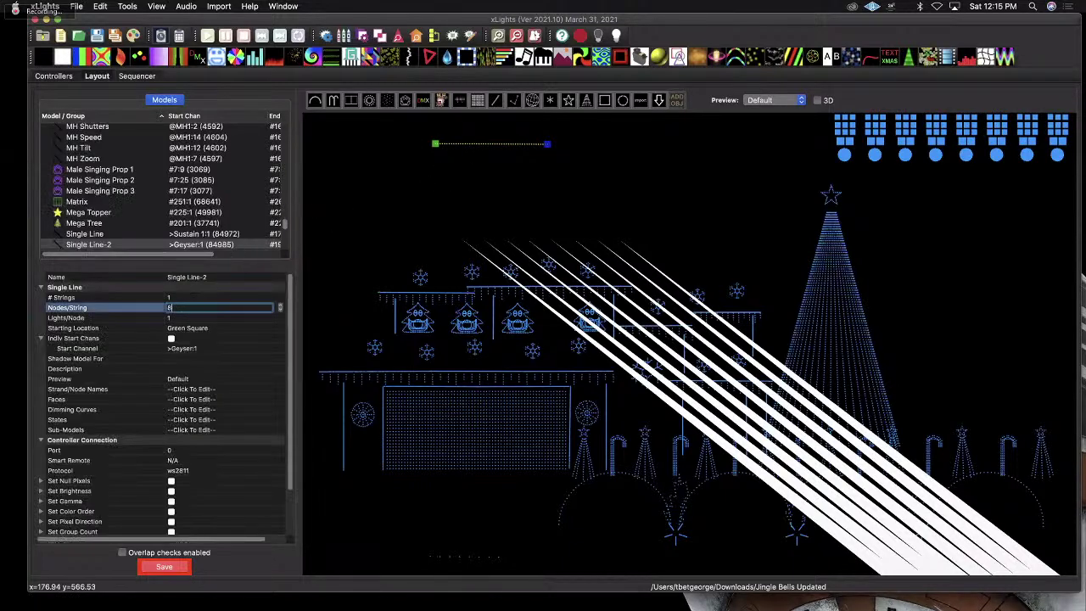
key("Return")
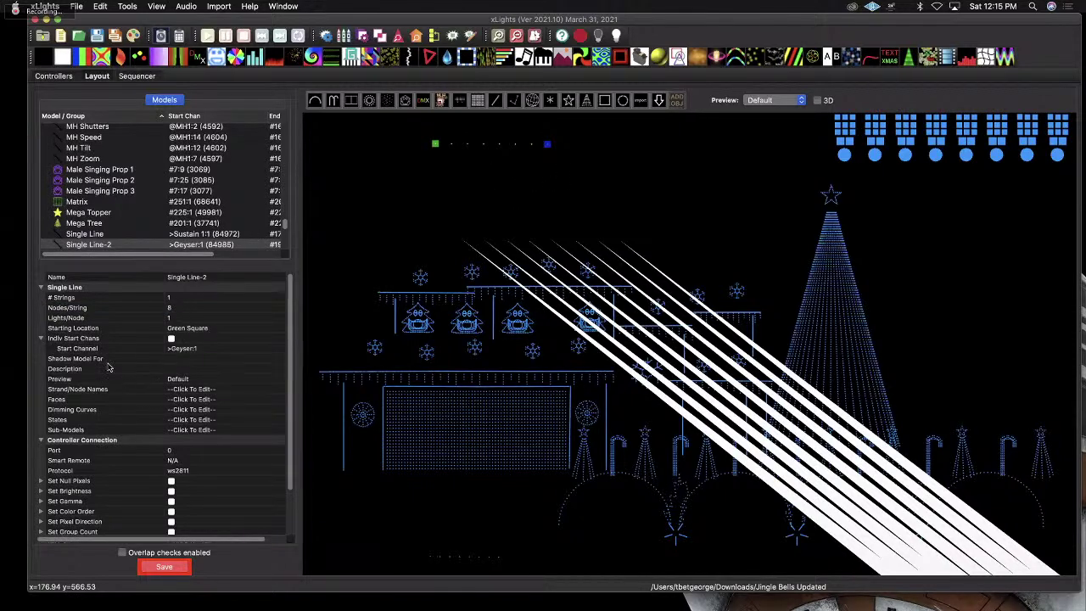
Set the new line's Start Channel to #16:1 and try to enable its individual start channels.
left_click(178, 351)
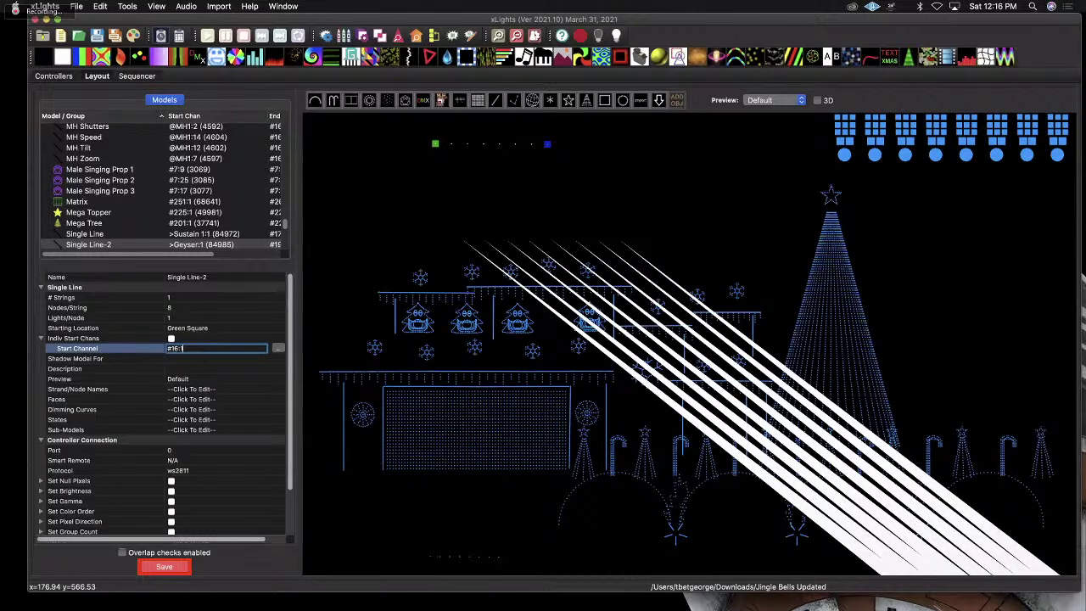
left_click(196, 363)
left_click(172, 340)
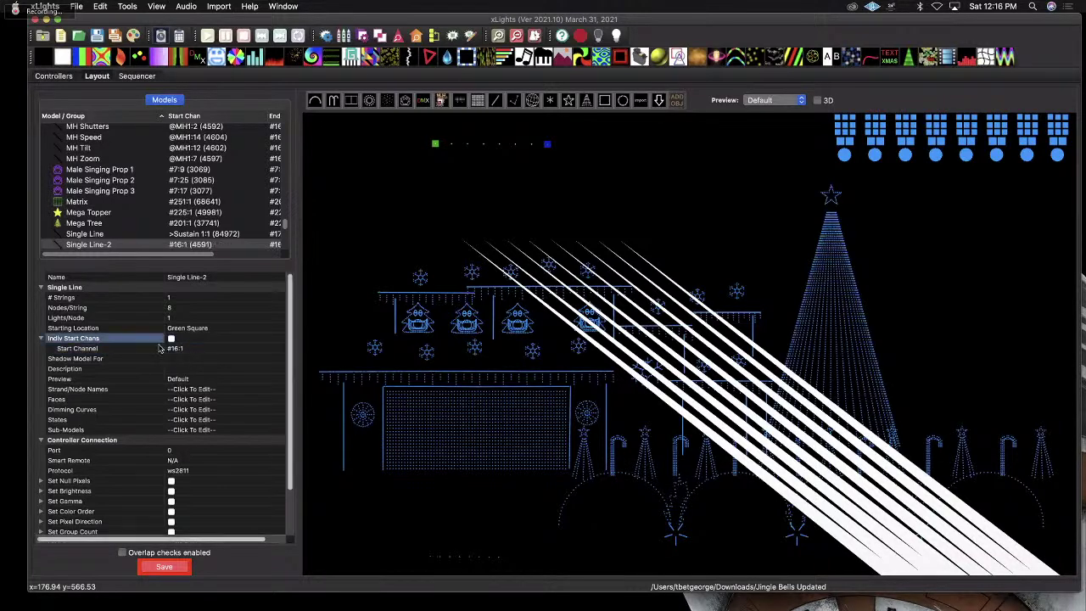
left_click(182, 349)
left_click(171, 339)
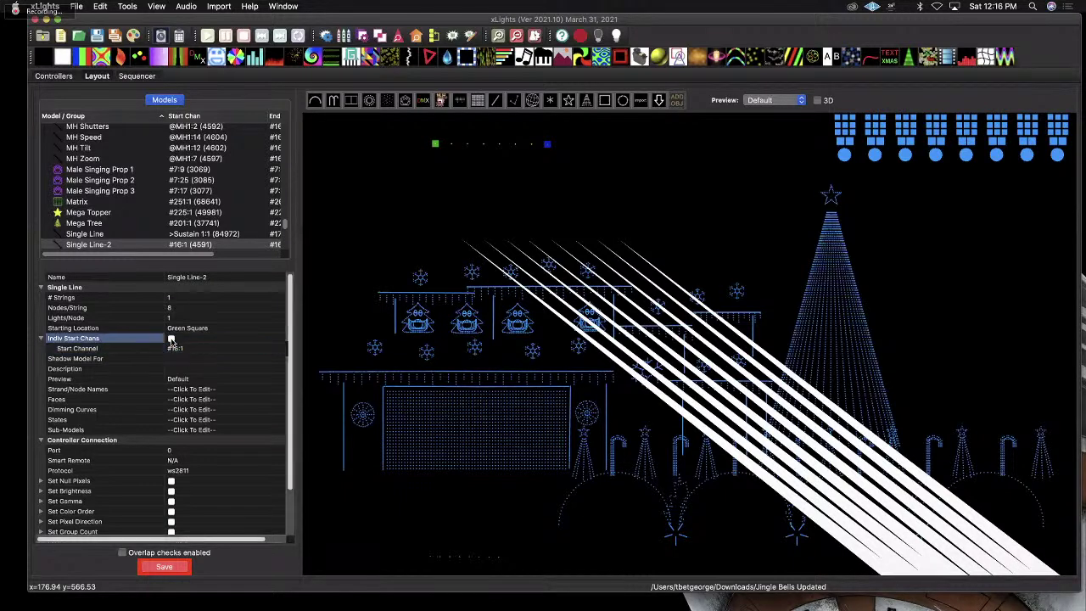
left_click(182, 348)
left_click(172, 340)
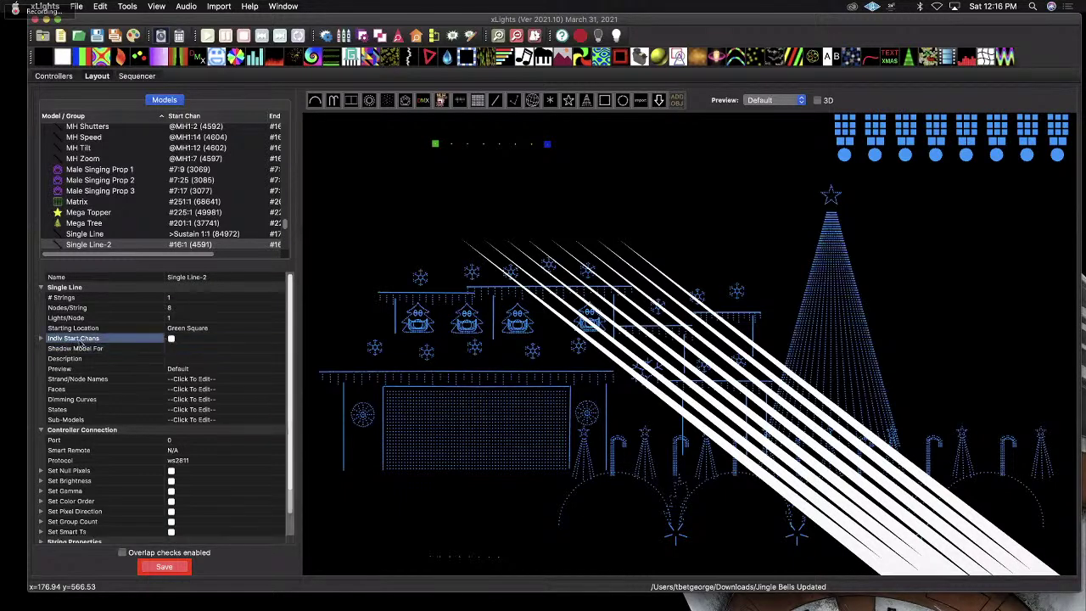
left_click(171, 339)
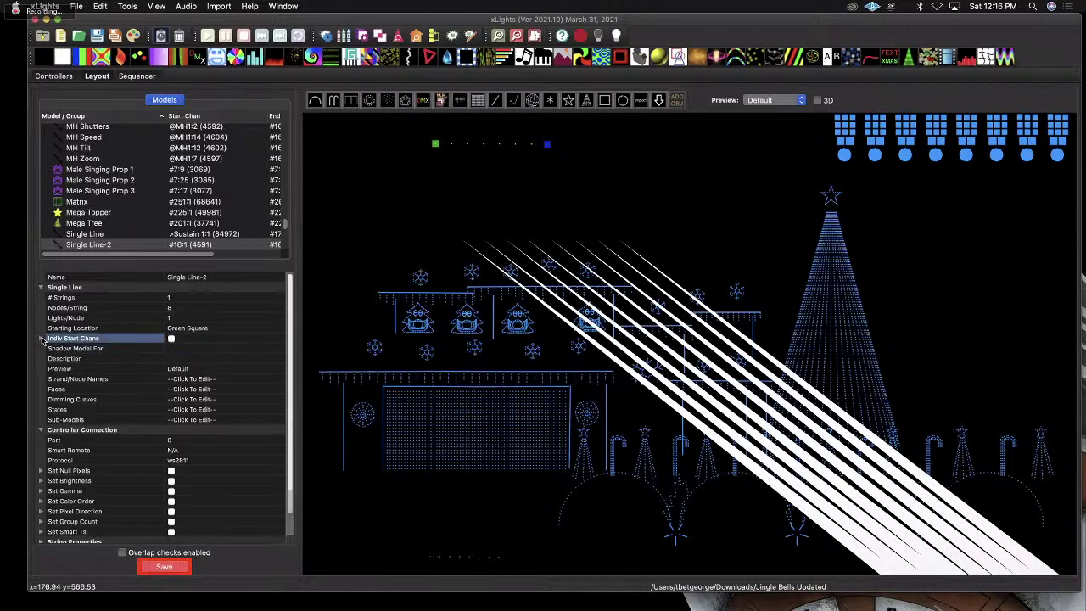
left_click(171, 338)
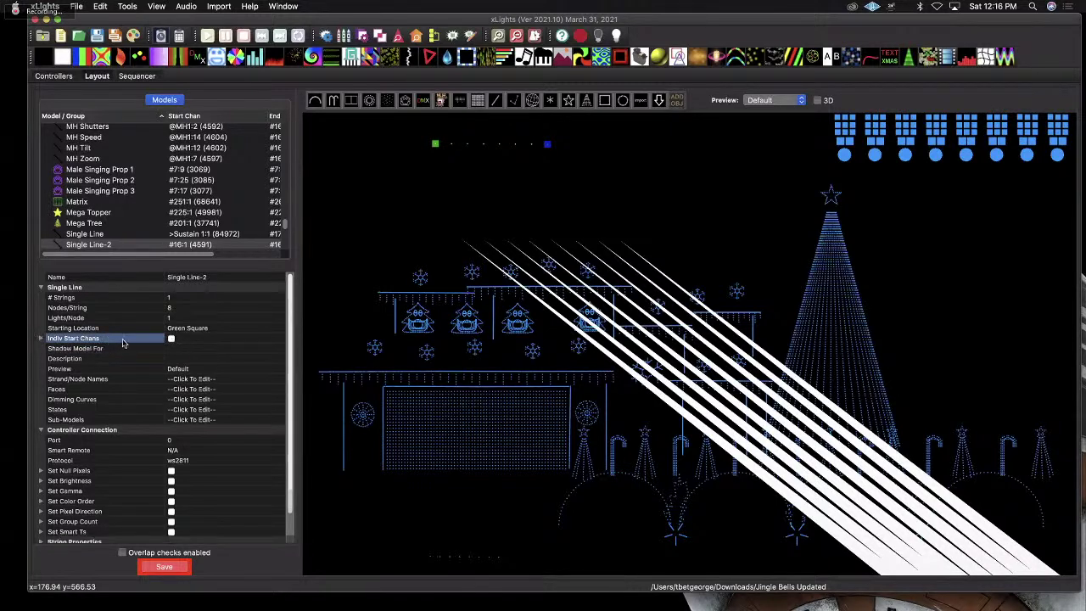
Expand the new line's Indiv Start Chans property and clear its Start Channel value.
left_click(40, 338)
left_click(170, 347)
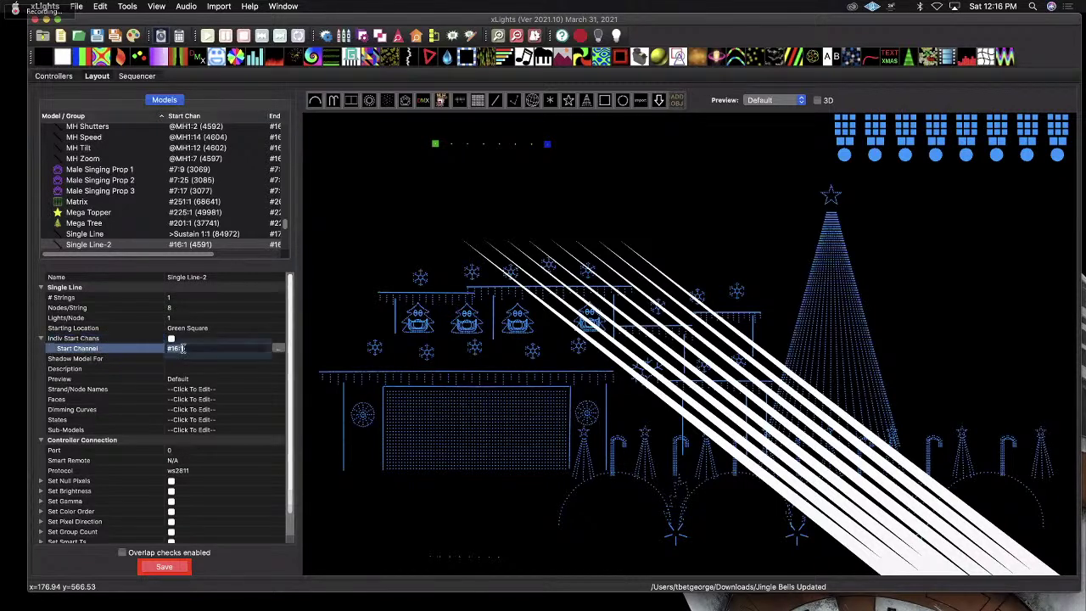
key("BackSpace")
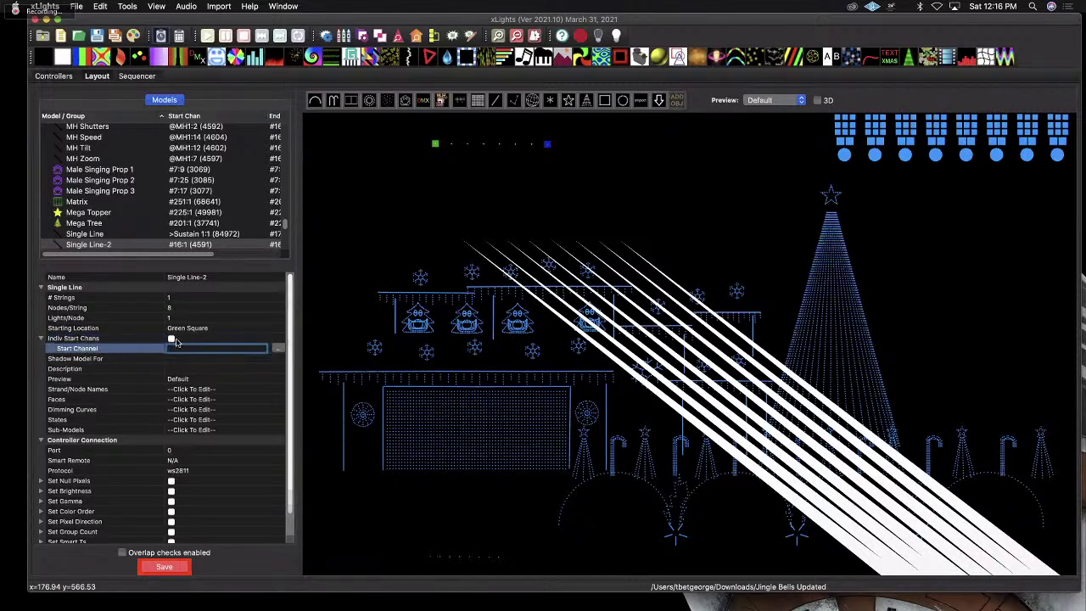
left_click(208, 338)
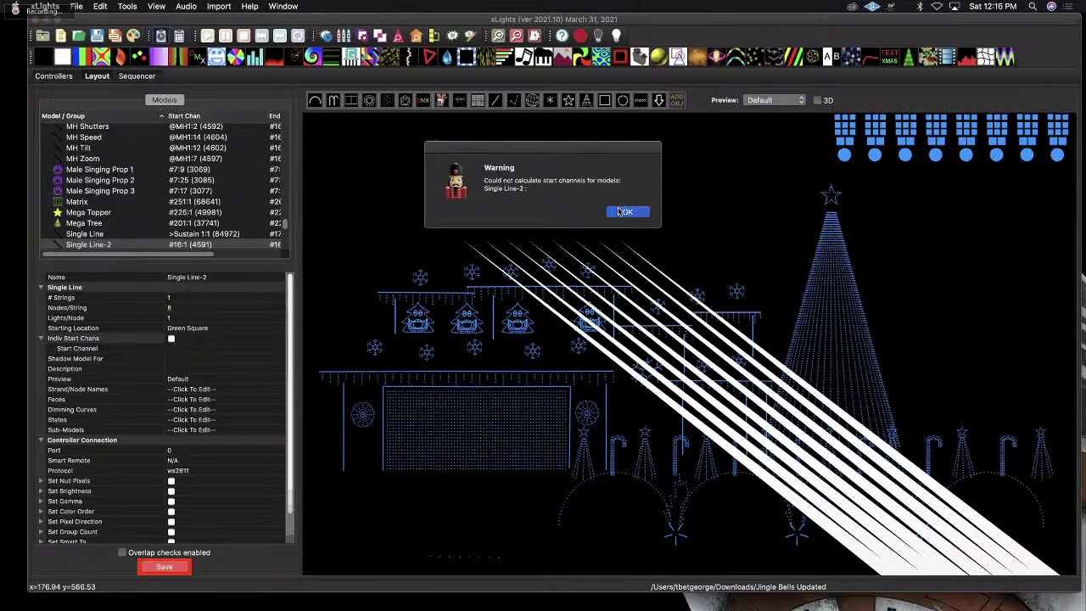
key("Return")
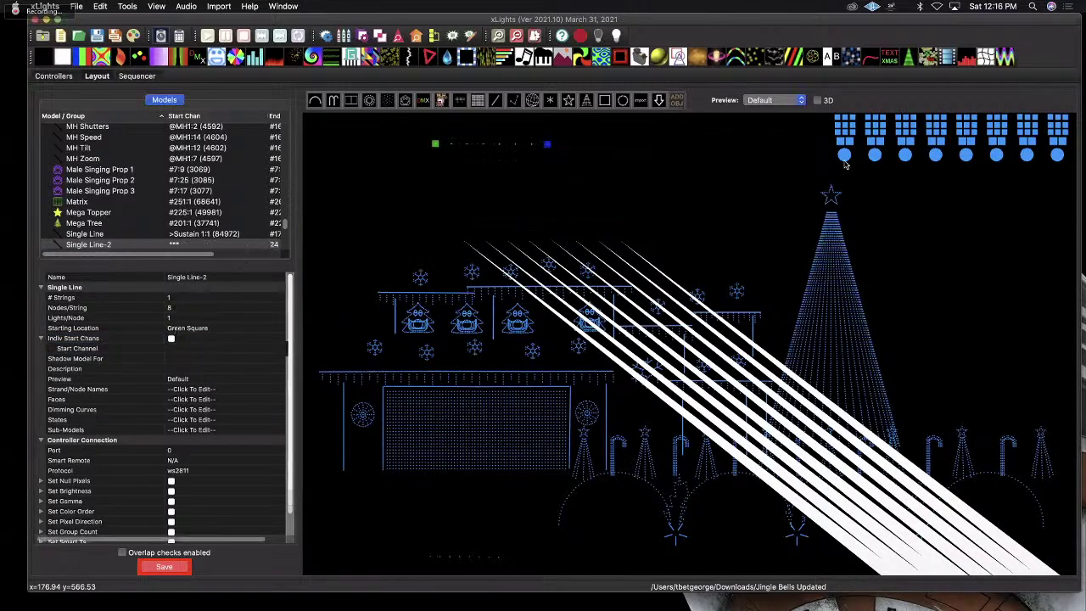
Select the MH Dimmers model to examine its string count and individual start channels.
left_click(233, 258)
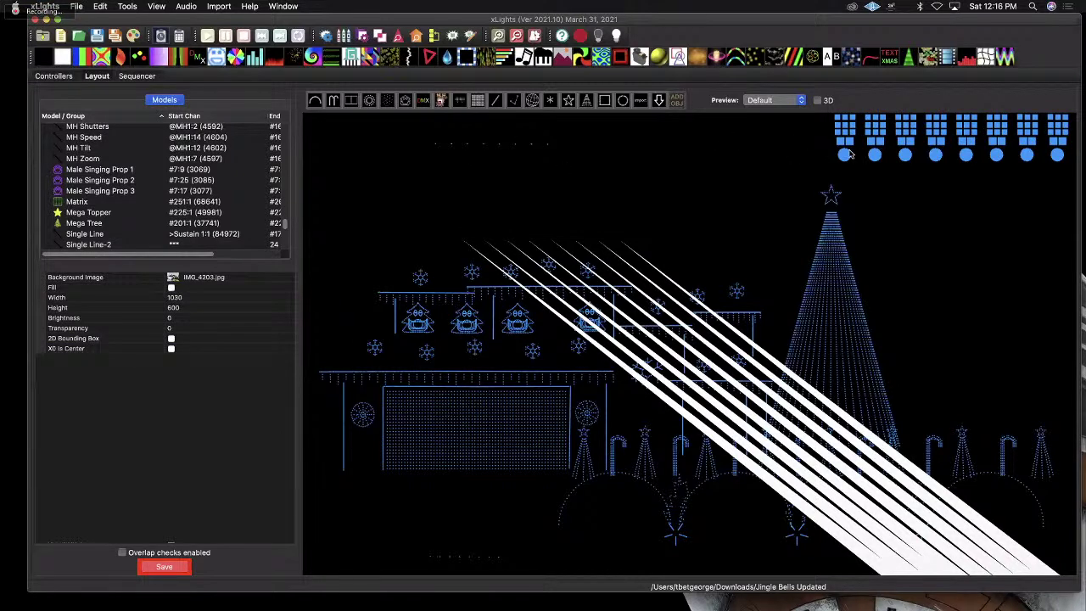
key("m")
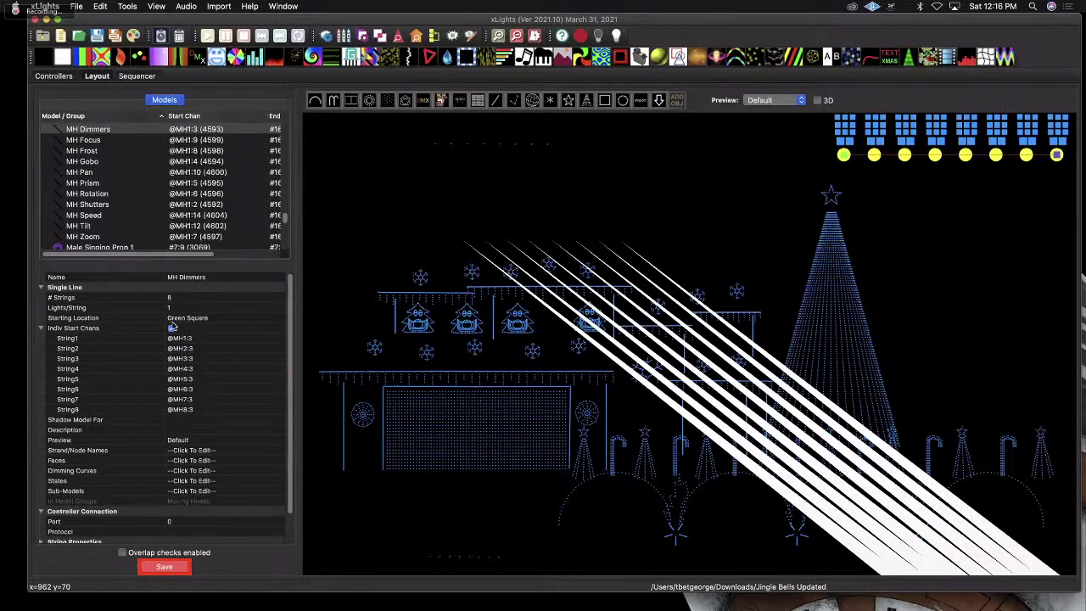
Set Single Line-2 to 8 strings with 1 node per string and enable its individual start channels.
left_click(450, 149)
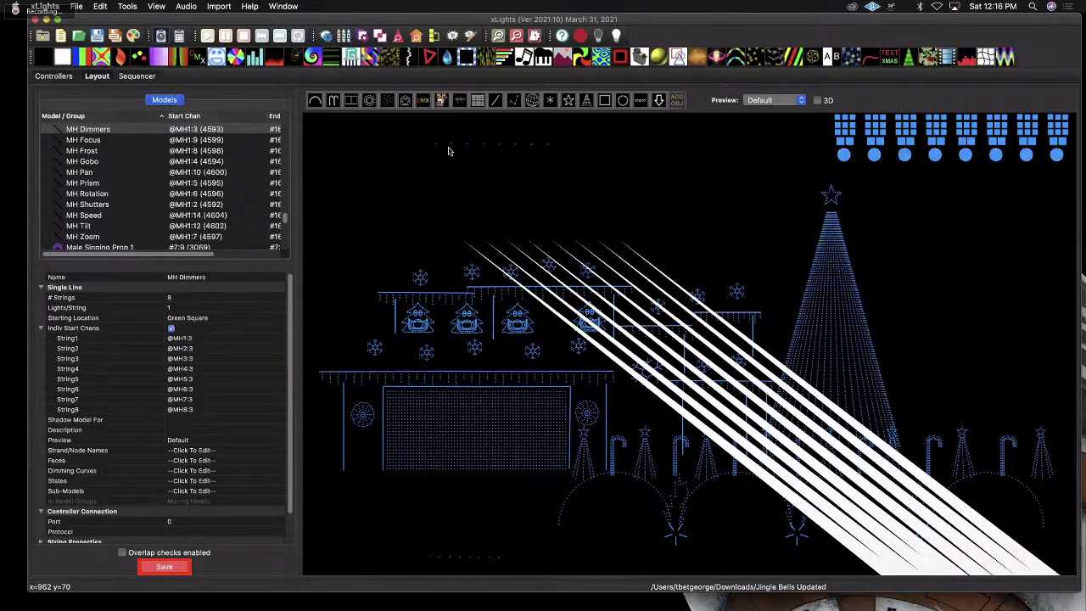
left_click(189, 298)
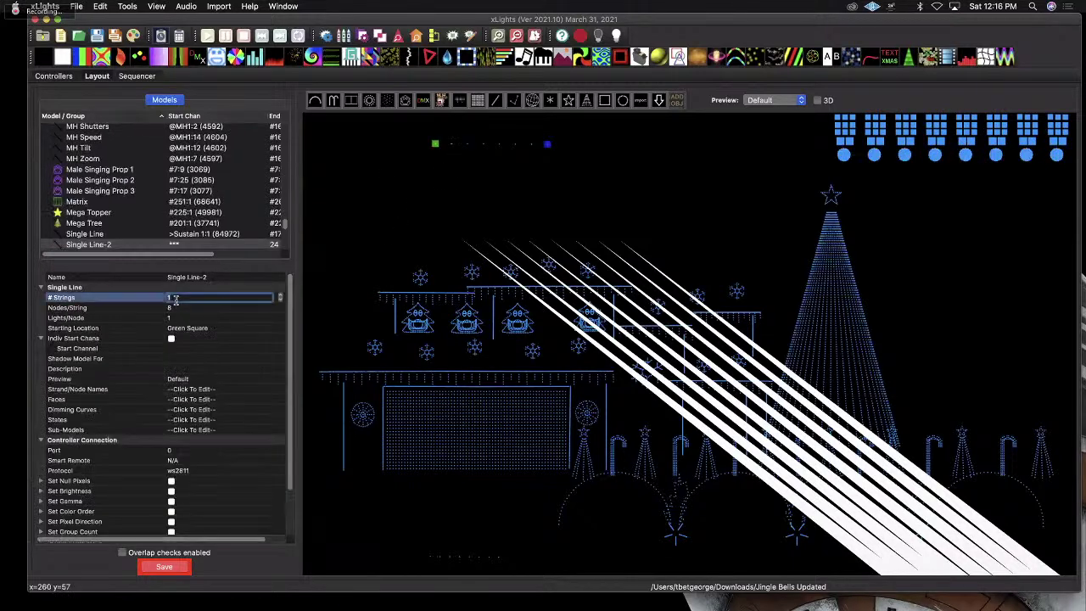
type("8")
key("Return")
left_click(169, 307)
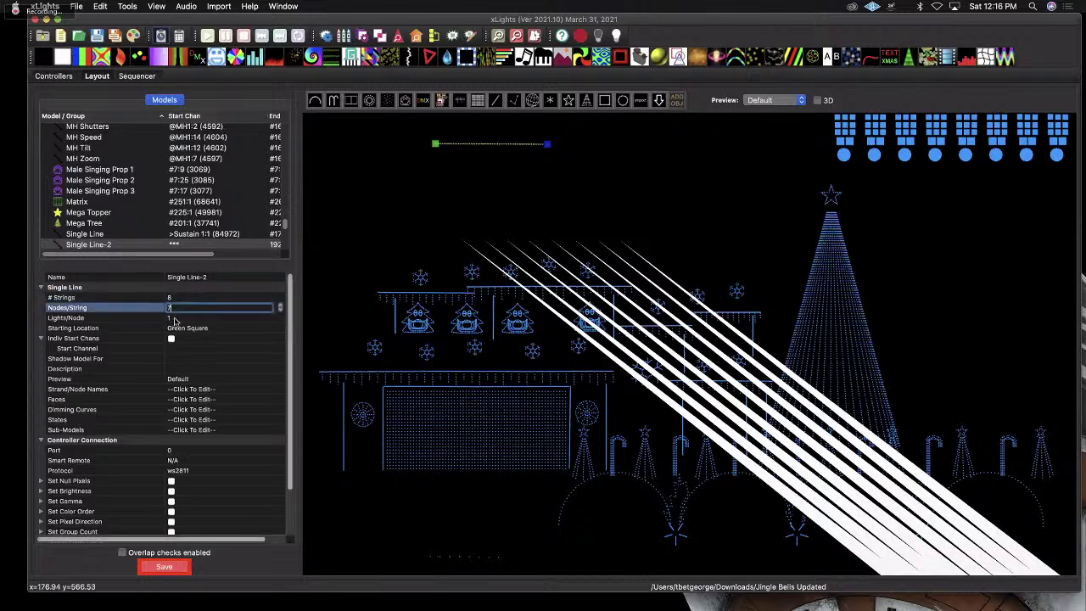
type("7")
left_click(172, 339)
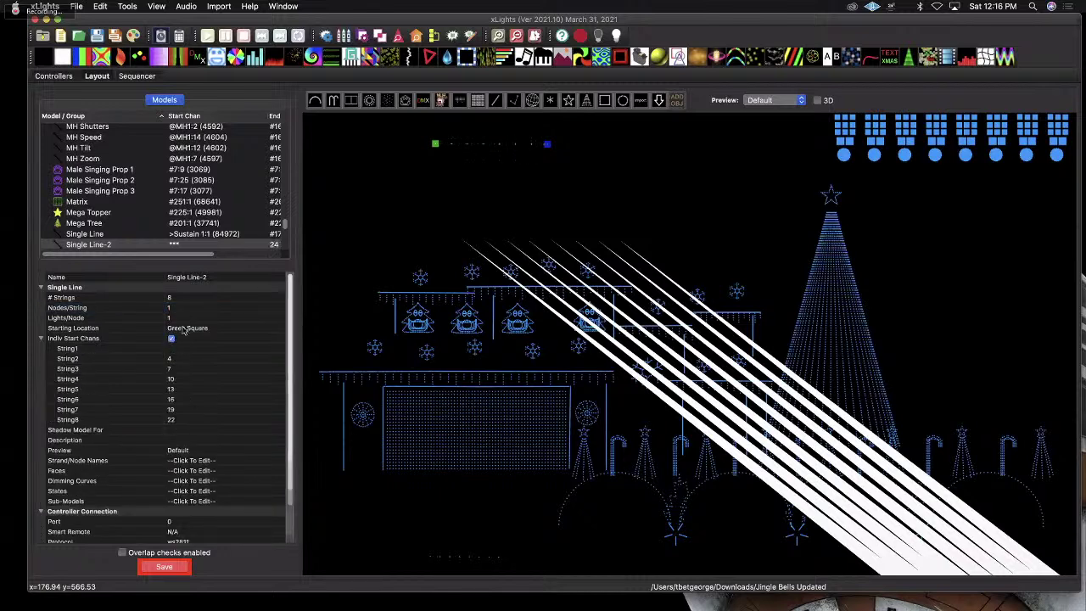
Set the String1 start channel of Single Line-2 to #16:1.
left_click(174, 351)
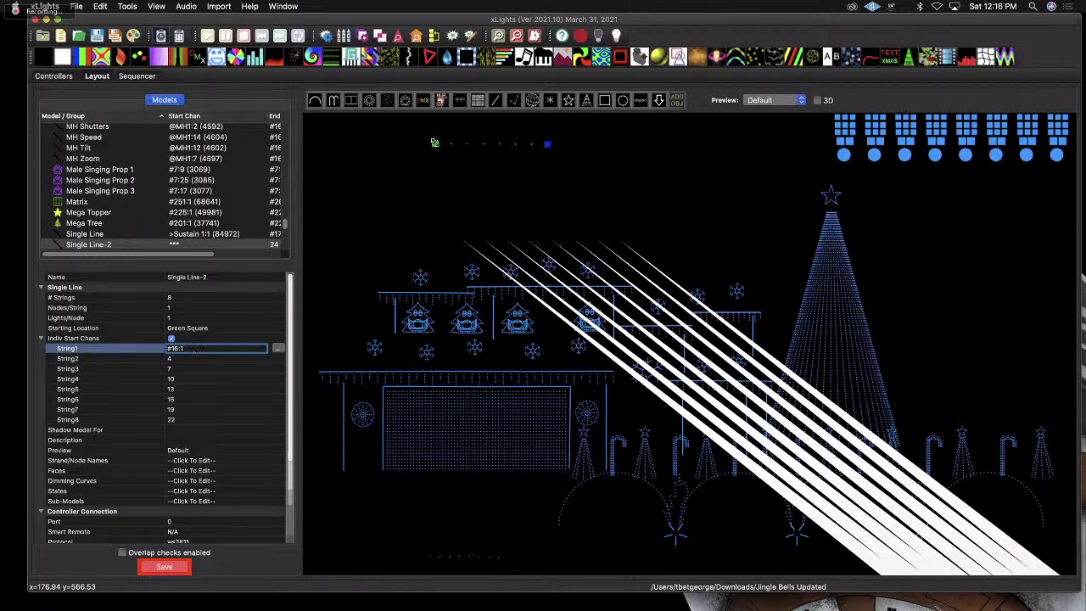
scroll(206, 476, "down", 5)
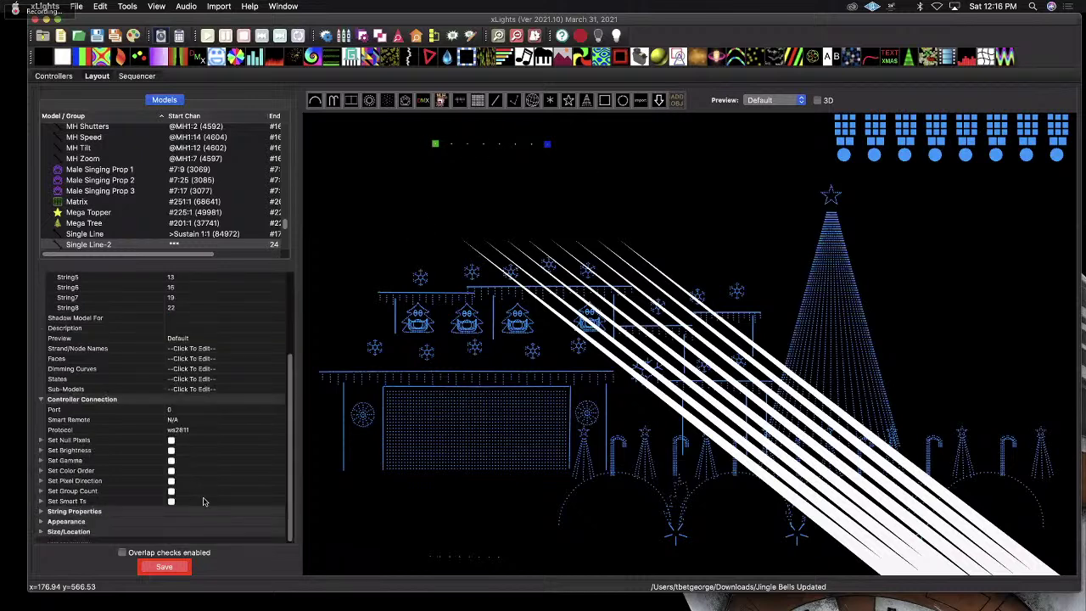
left_click(41, 522)
left_click(41, 522)
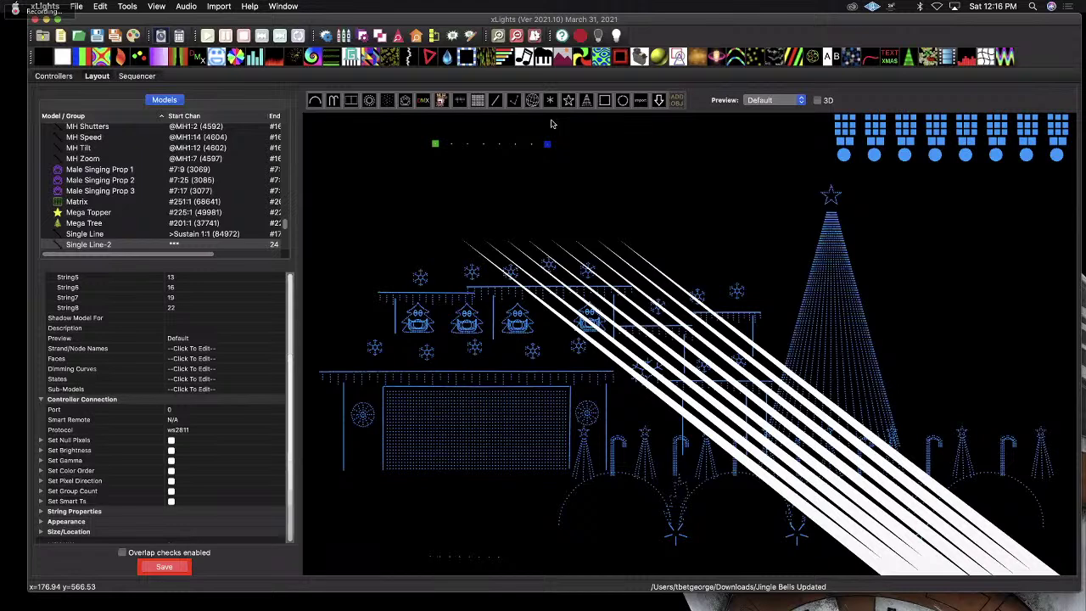
scroll(496, 254, "down", 2)
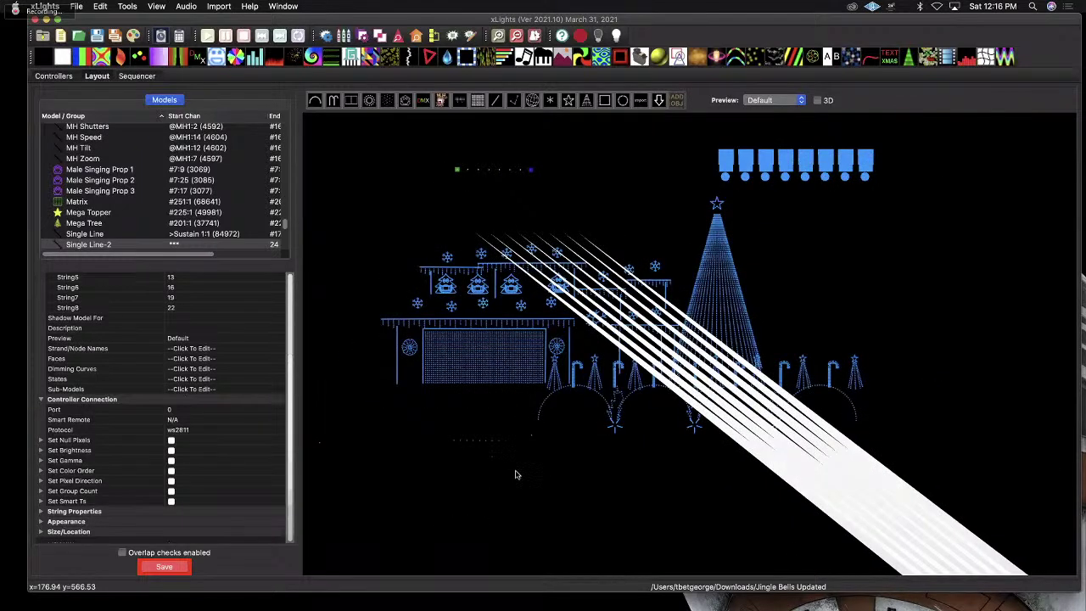
left_click(465, 445)
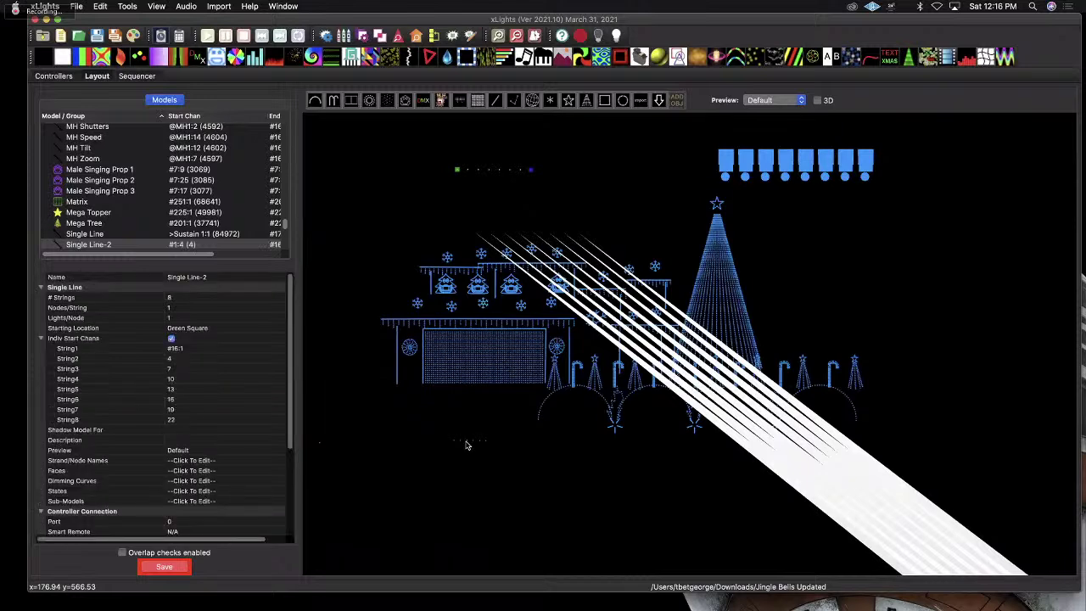
Browse the model list and examine the properties of the Centering Dot and Geyser models.
left_click_drag(285, 226, 285, 253)
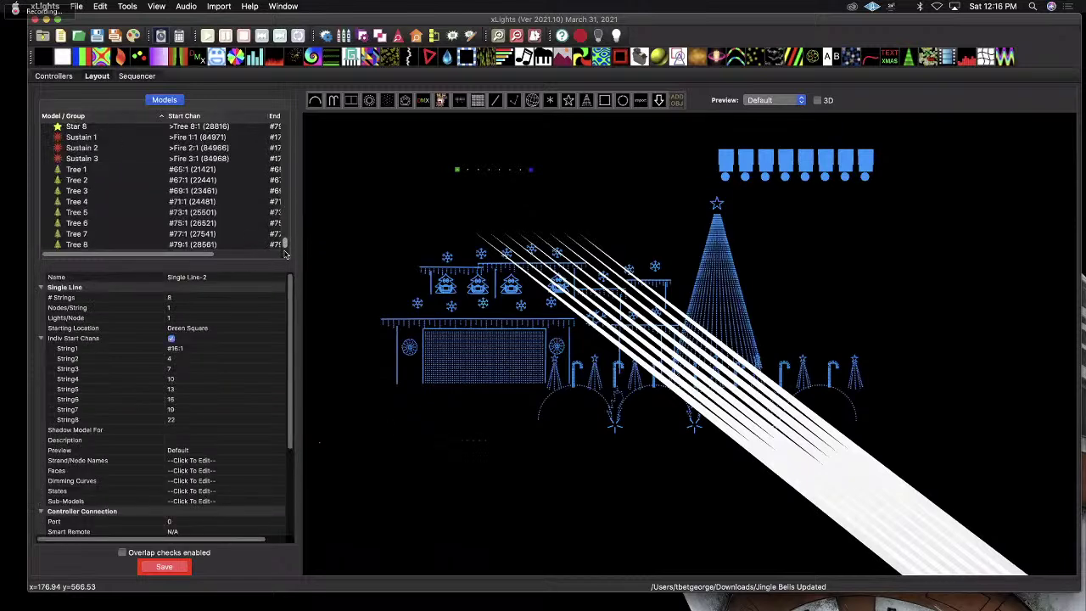
scroll(283, 243, "up", 3)
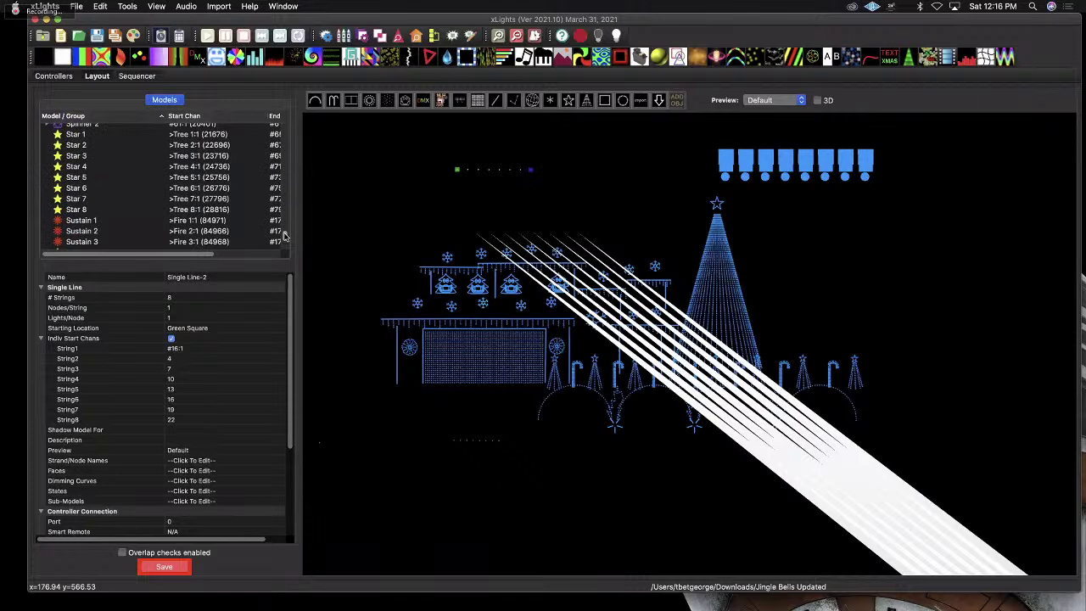
left_click(317, 443)
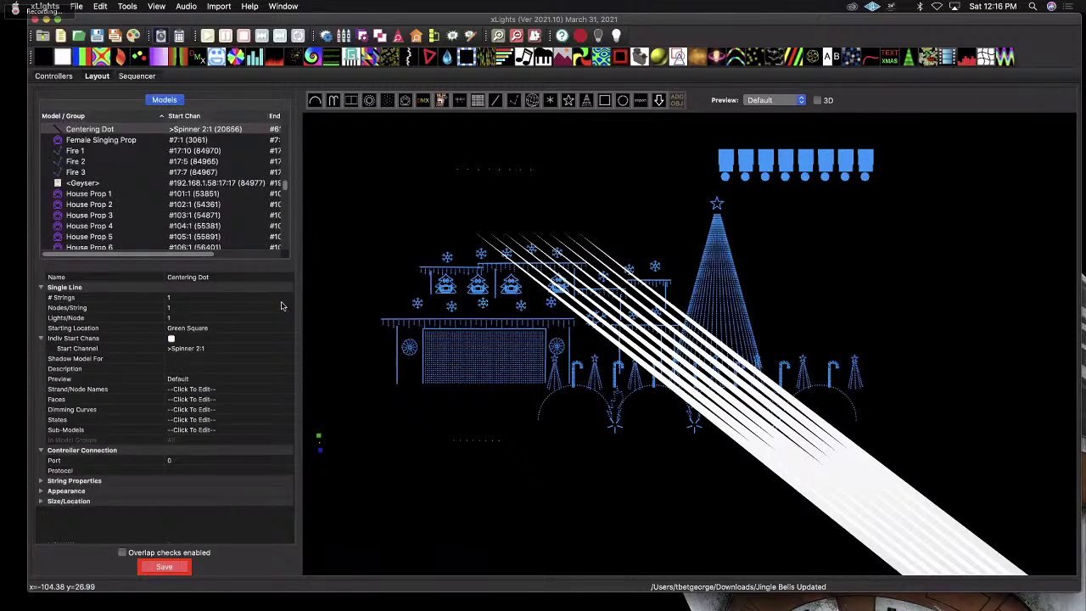
left_click(93, 183)
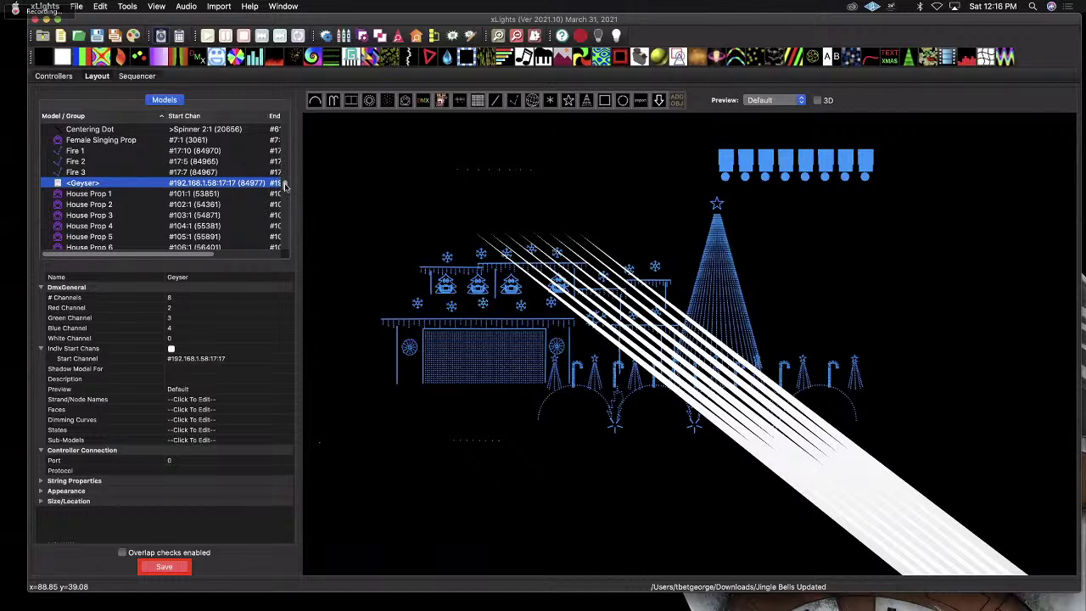
Return to the start of the model list and examine the row of moving head props in the layout up close.
left_click_drag(285, 183, 282, 128)
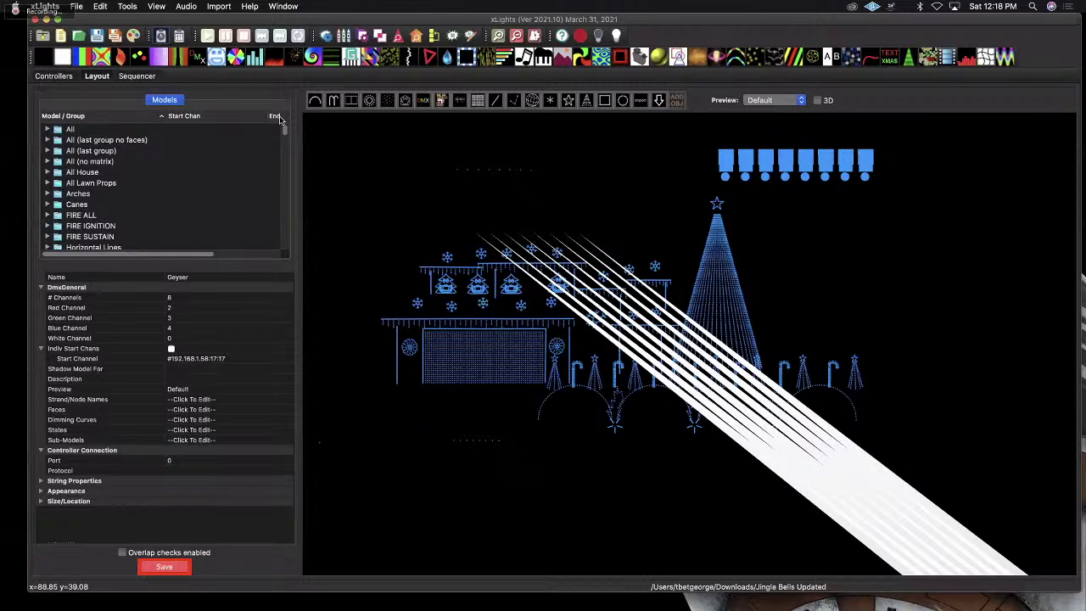
scroll(691, 338, "up", 3)
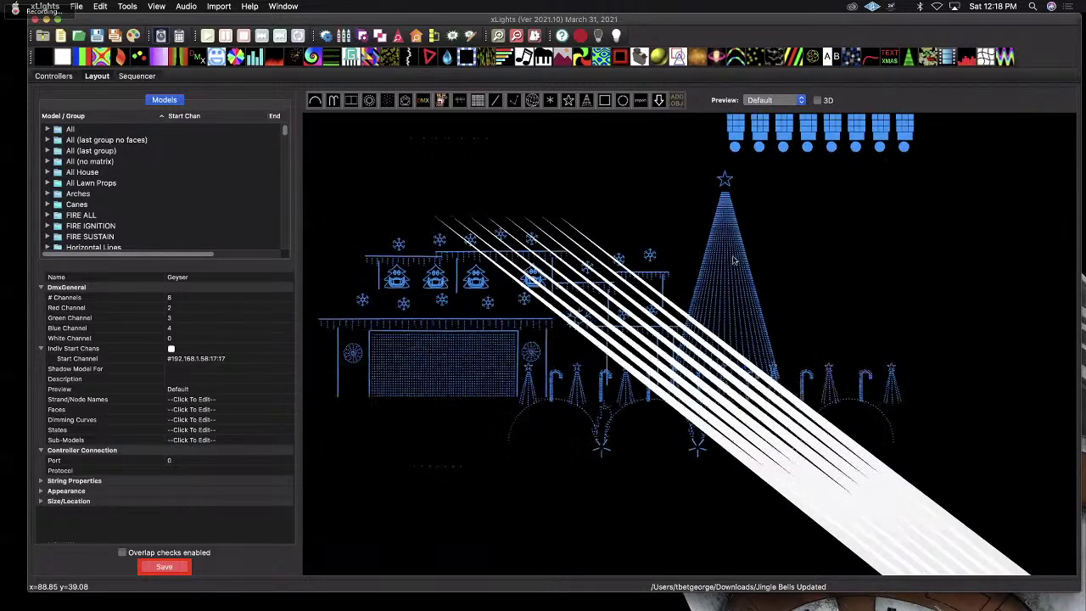
scroll(803, 249, "up", 5)
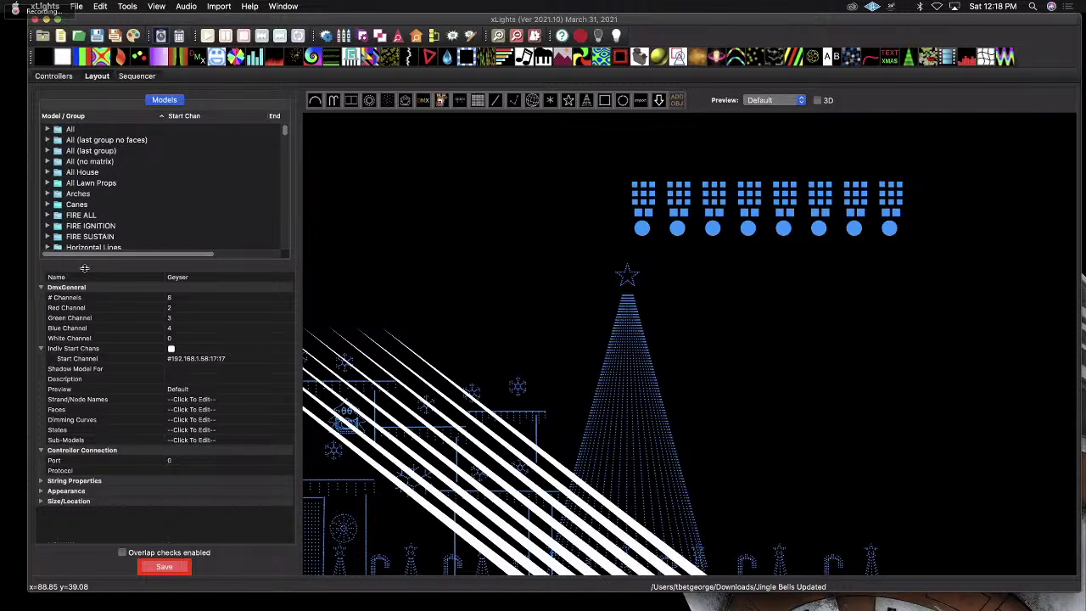
In the sequencer, place a DMX effect on the MH3 row running from 0.750 to 11.150 seconds.
left_click(139, 79)
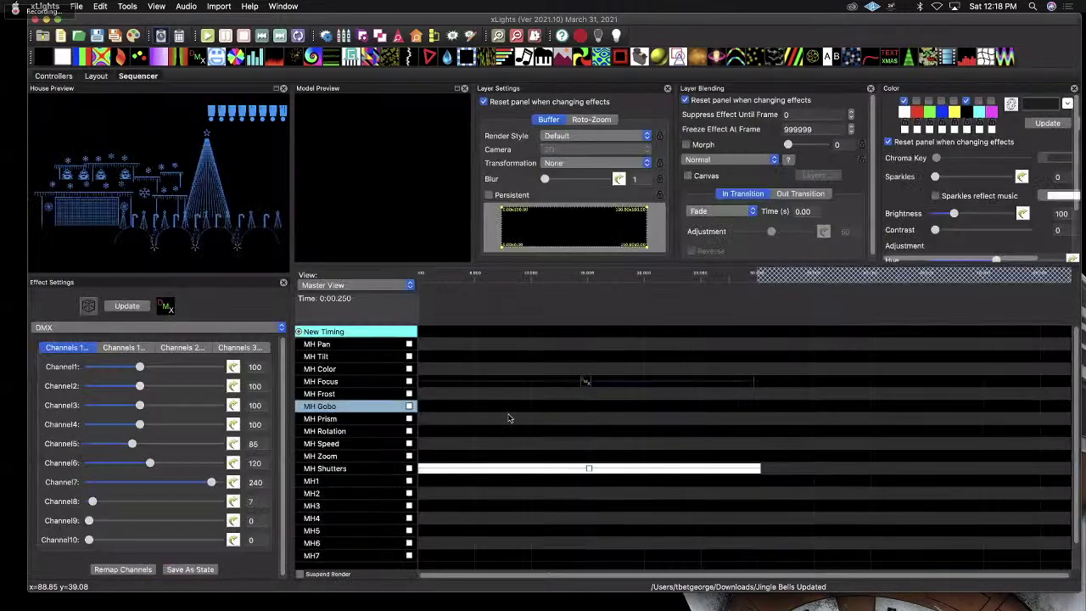
left_click(583, 381)
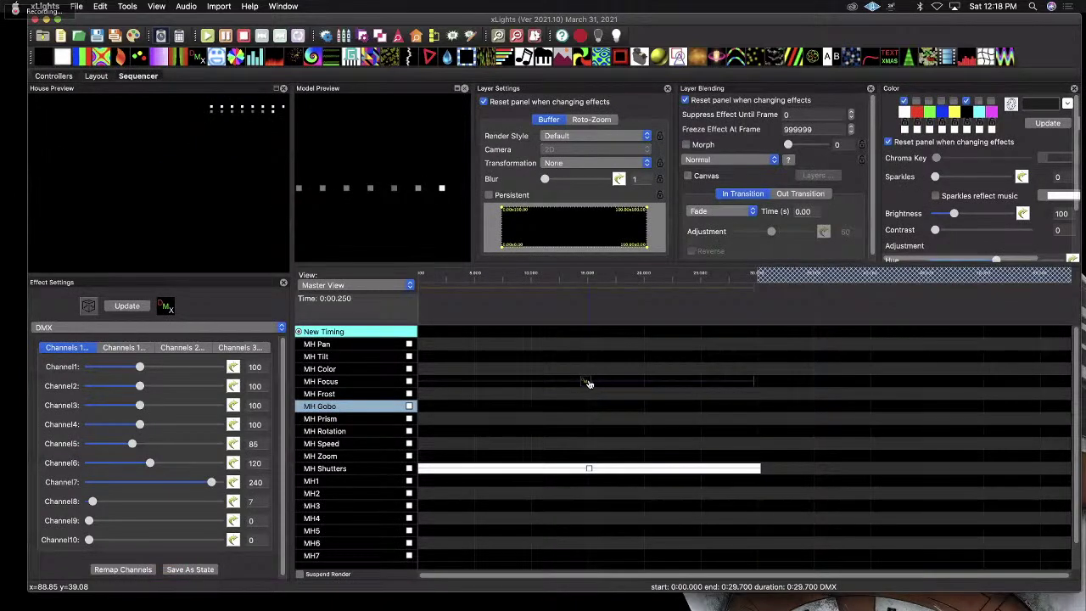
key("super+s")
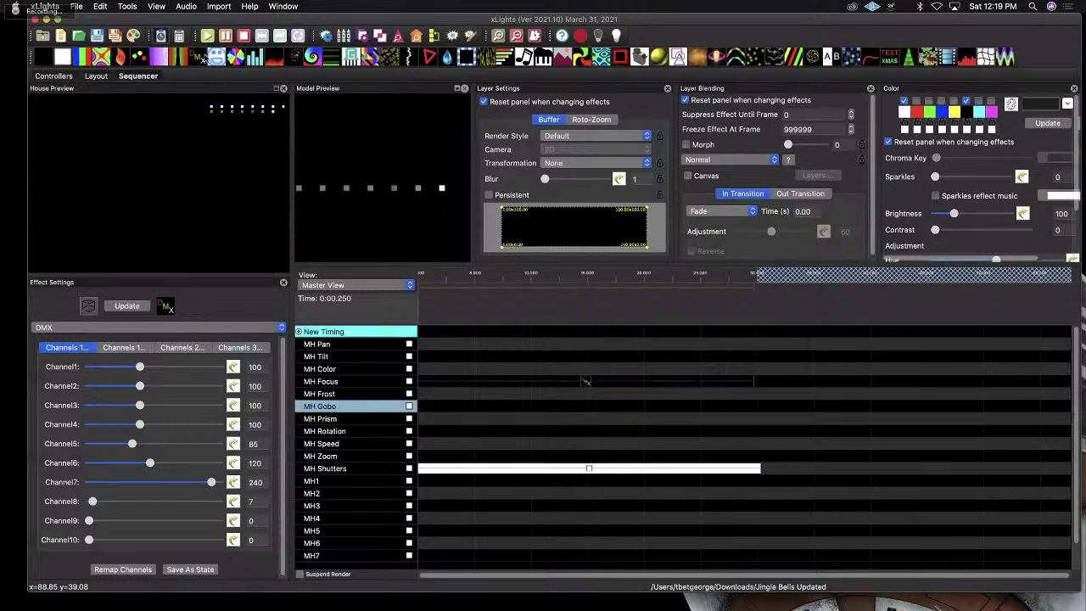
left_click_drag(428, 508, 495, 510)
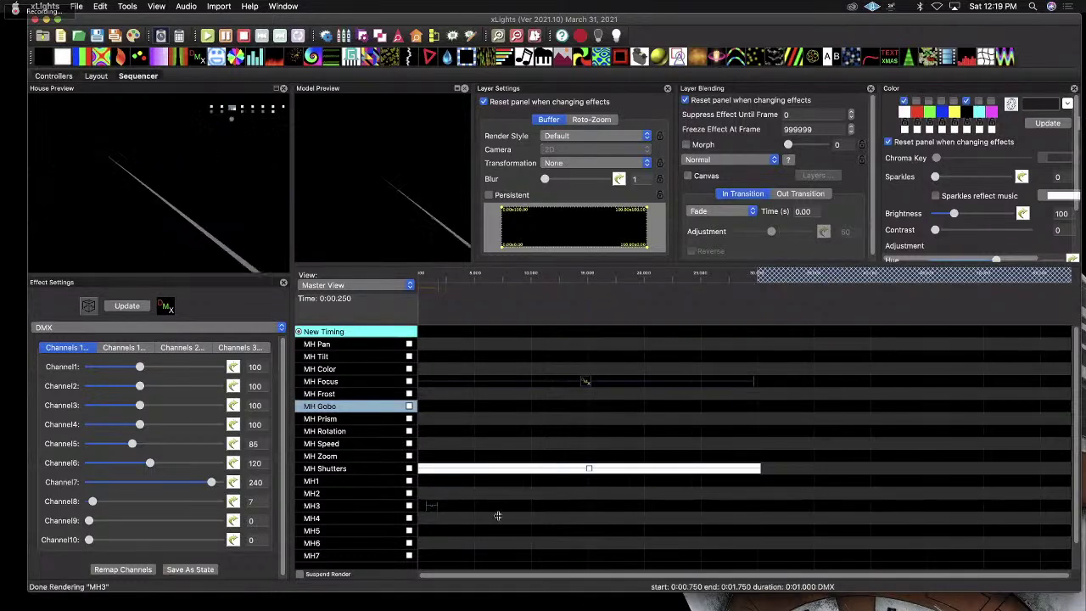
left_click(138, 348)
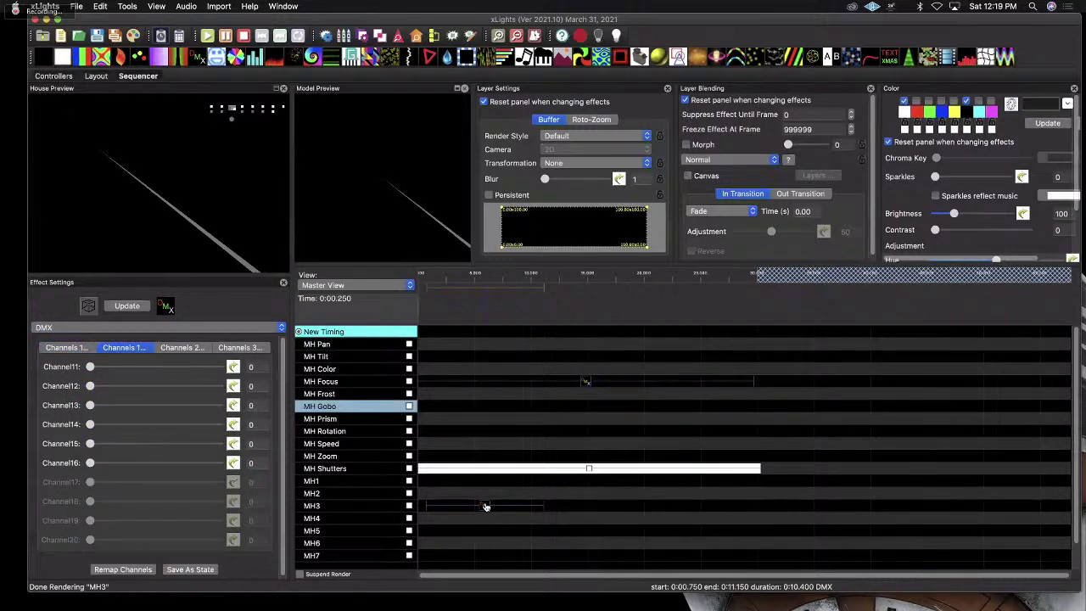
Move the DMX effect from the MH3 row to MH1 so that it runs from 0.000 to 10.400 seconds.
left_click_drag(486, 507, 431, 482)
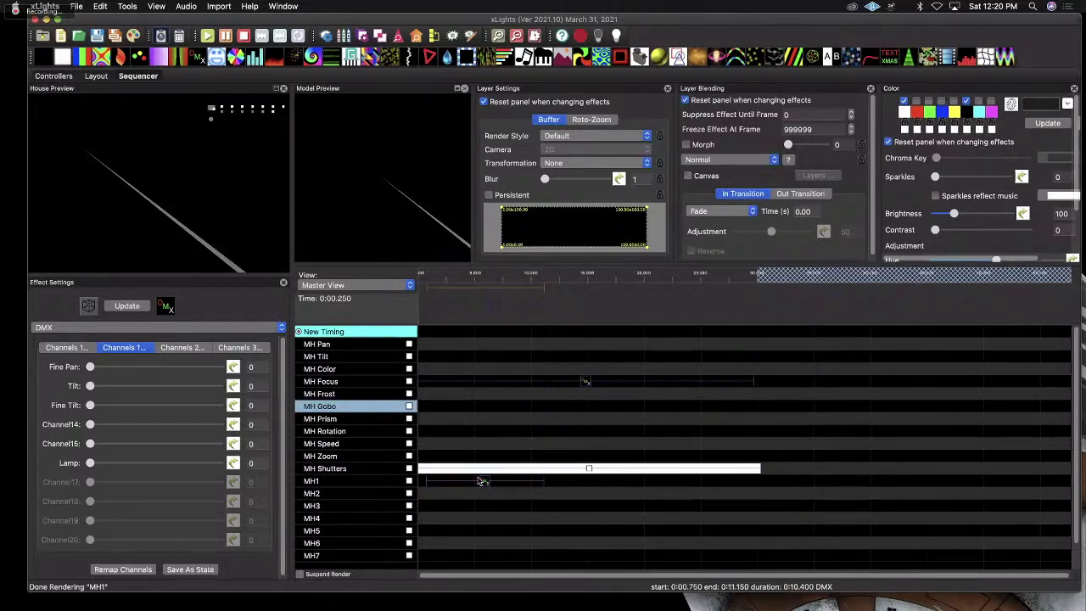
left_click(62, 347)
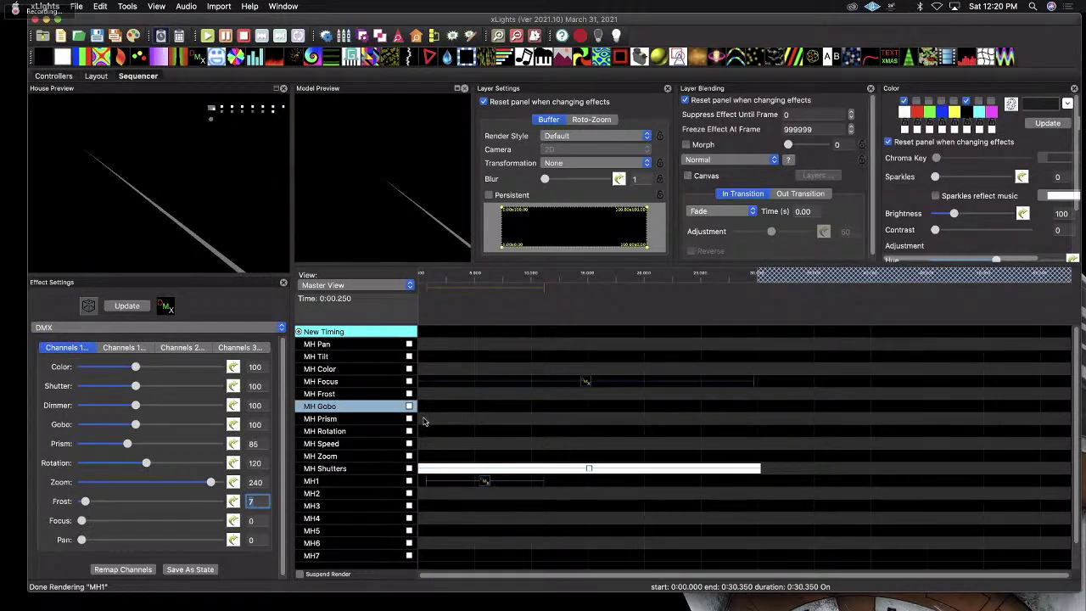
left_click_drag(484, 481, 476, 481)
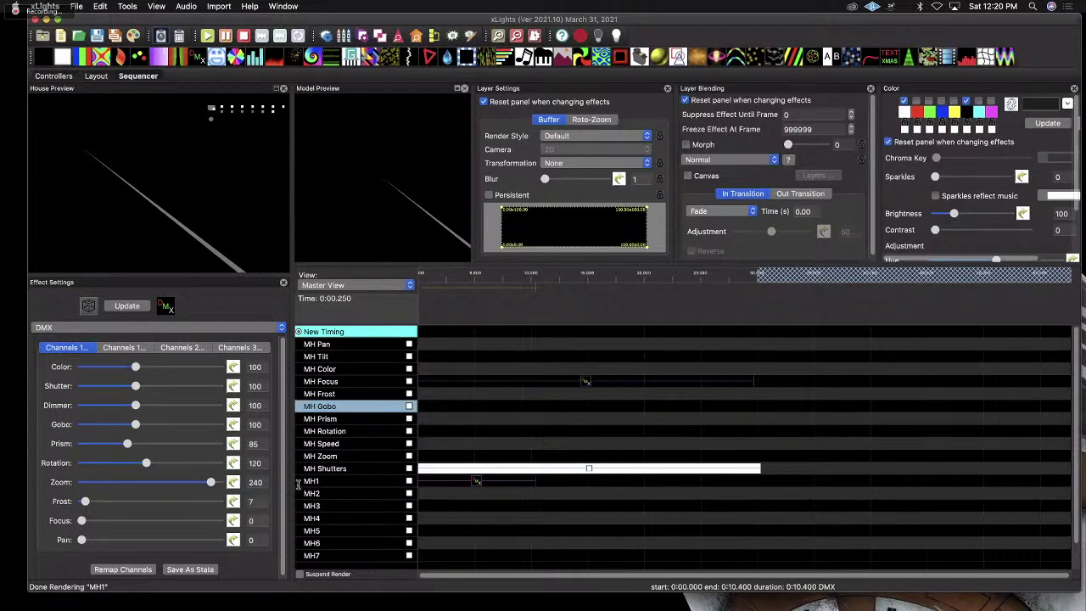
Apply a Ramp Up/Down value curve with start, mid and end levels of 84, 168 and 84 to the MH1 effect's Tilt channel.
left_click(120, 348)
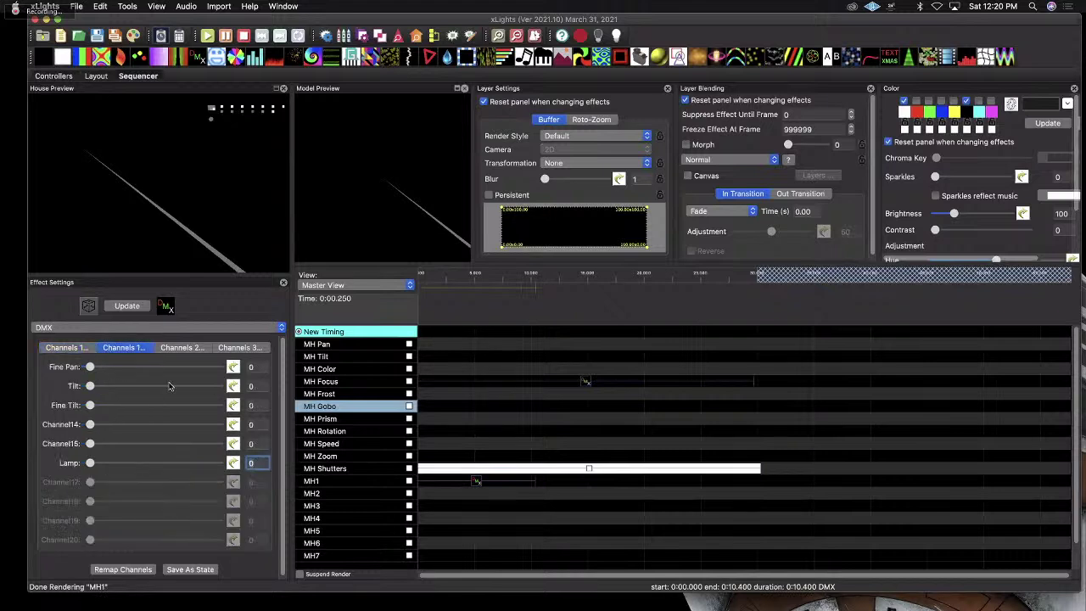
left_click(233, 386)
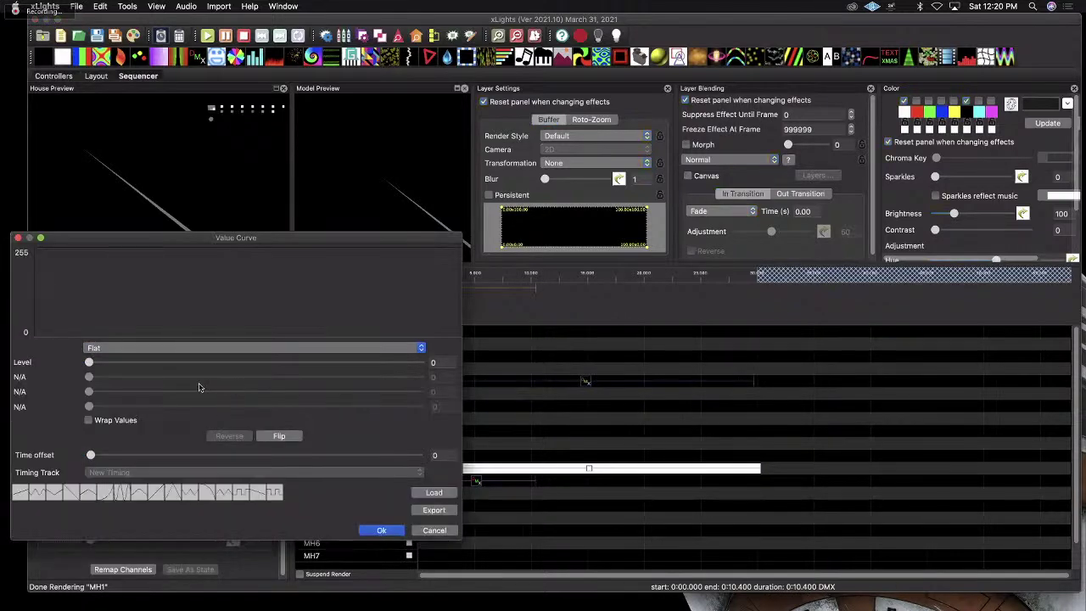
left_click(90, 492)
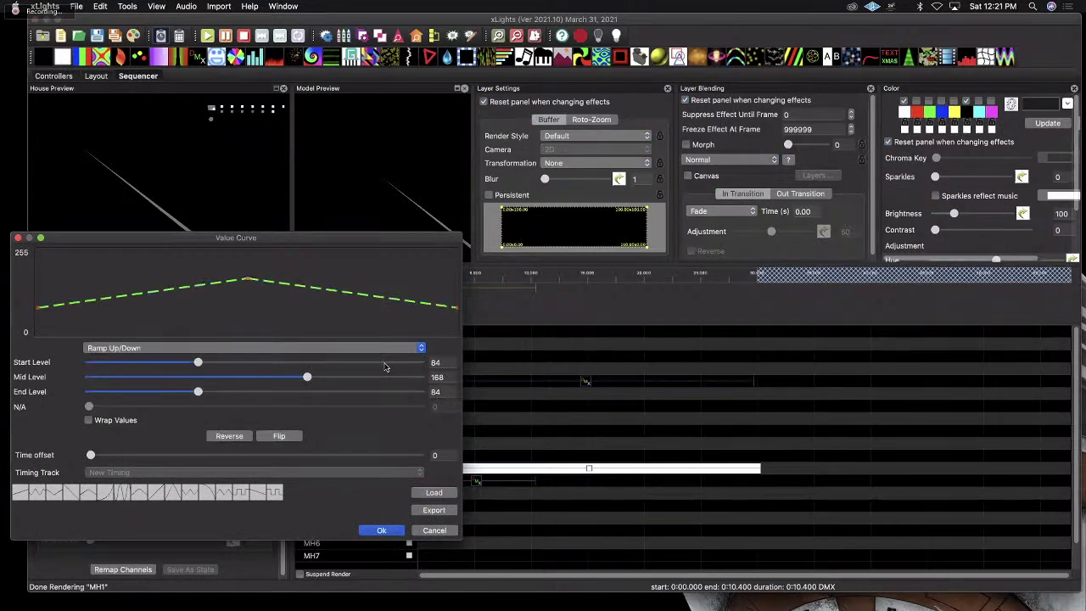
left_click(442, 376)
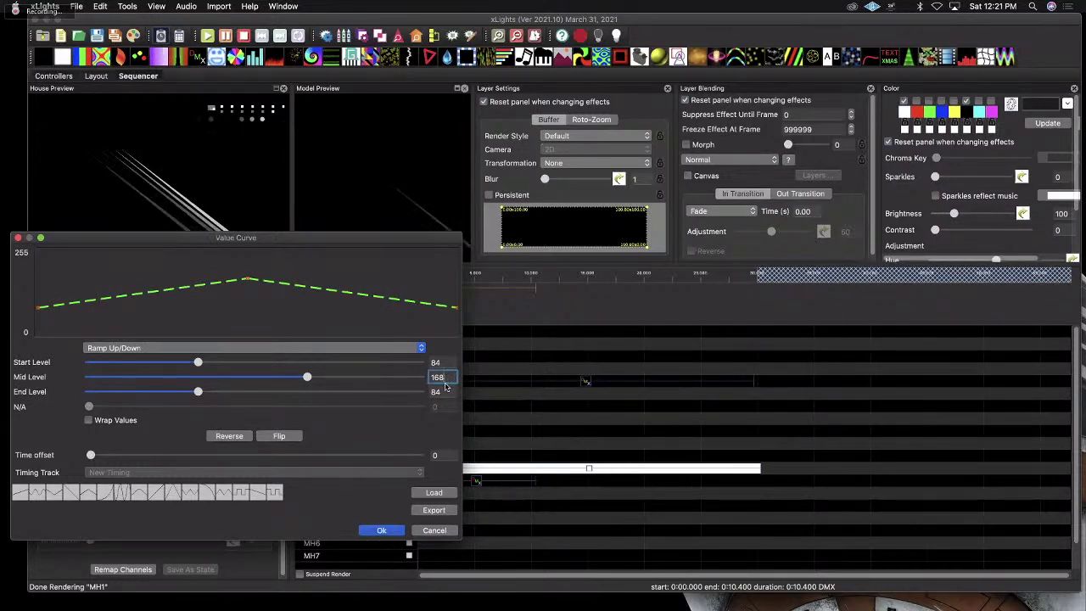
left_click(443, 391)
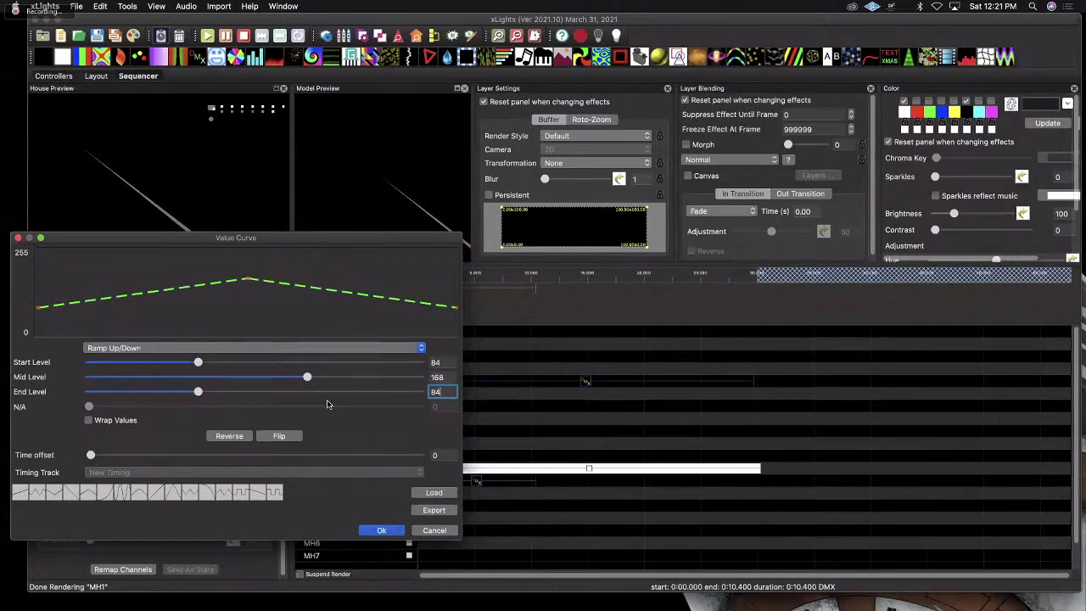
type(".")
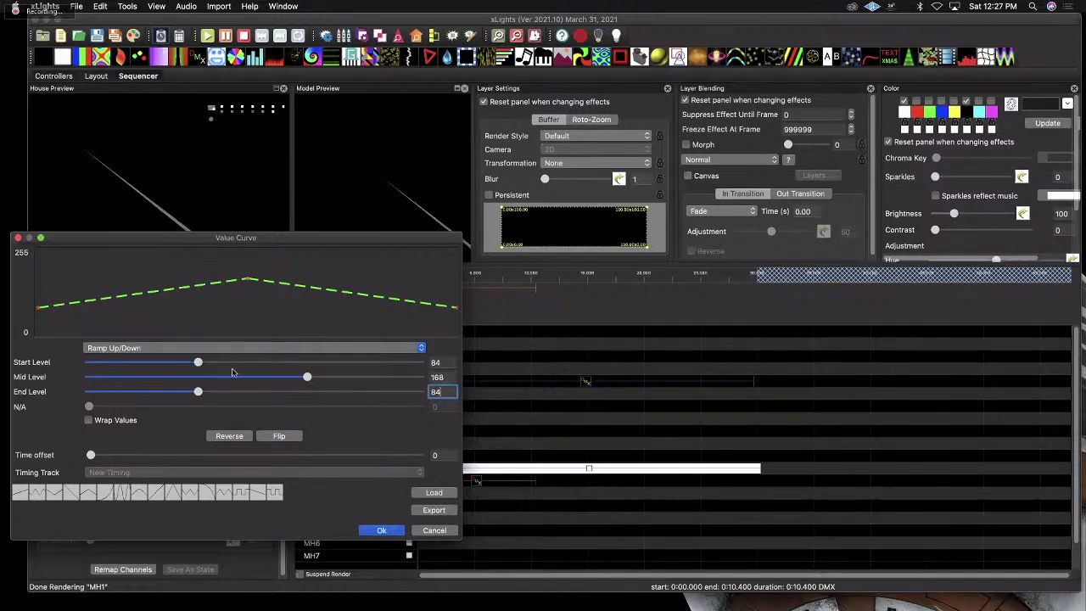
left_click_drag(204, 238, 363, 139)
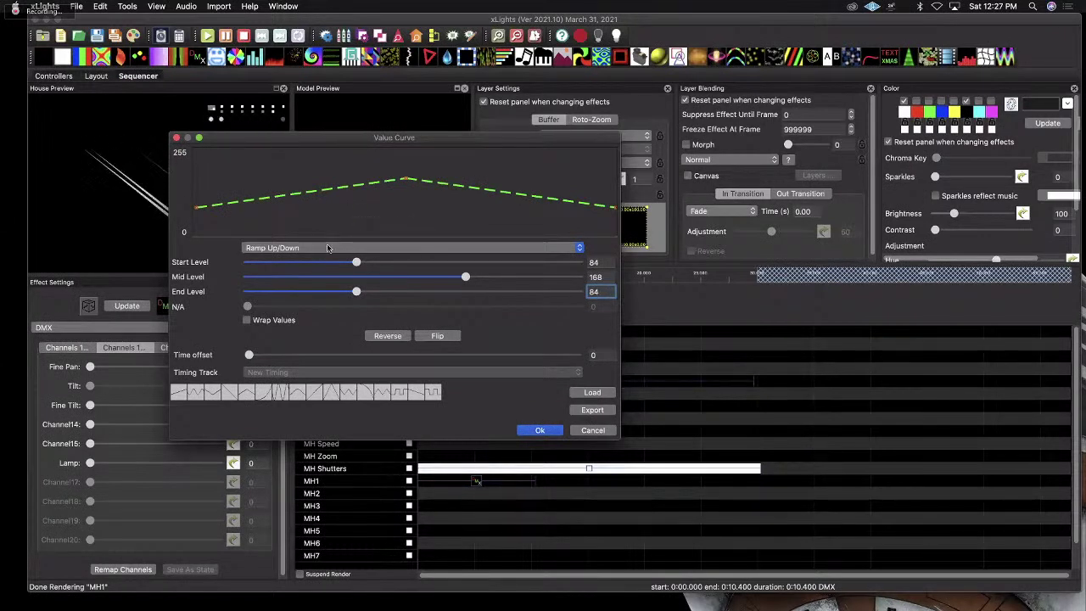
left_click(541, 431)
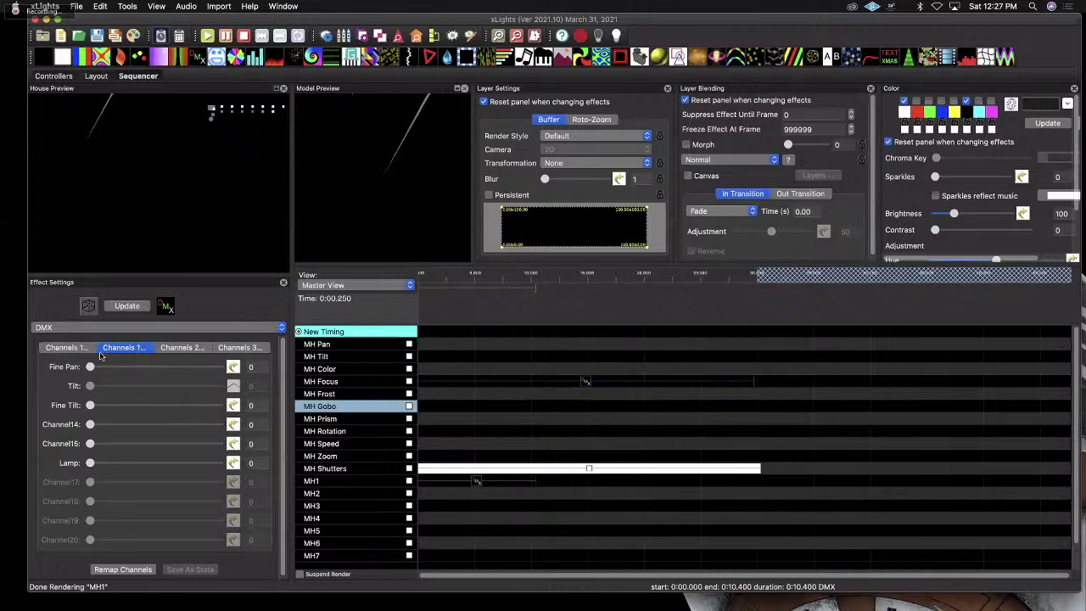
left_click(66, 347)
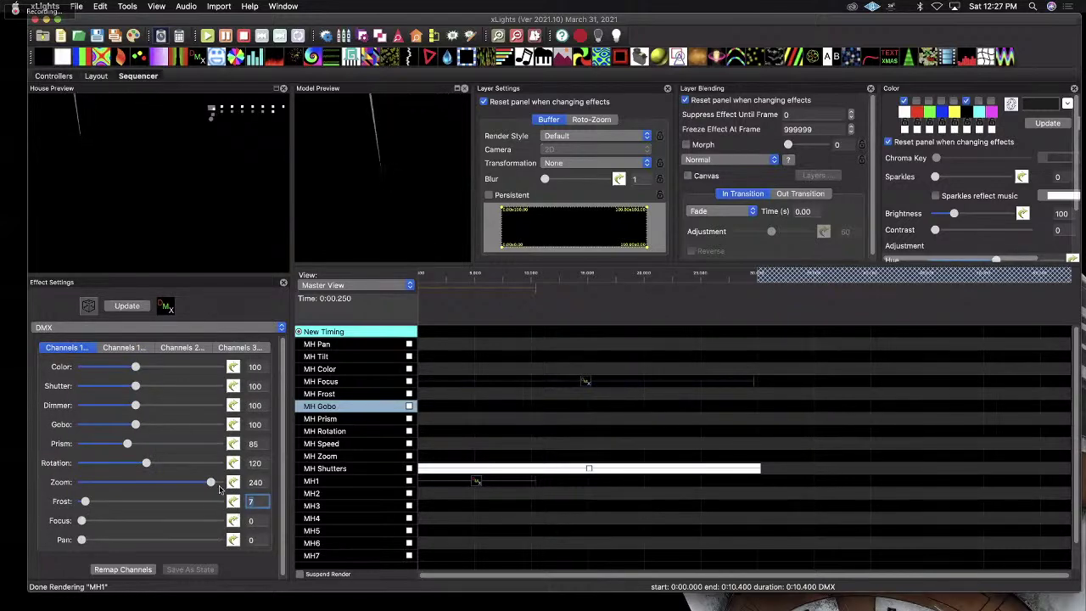
left_click(125, 353)
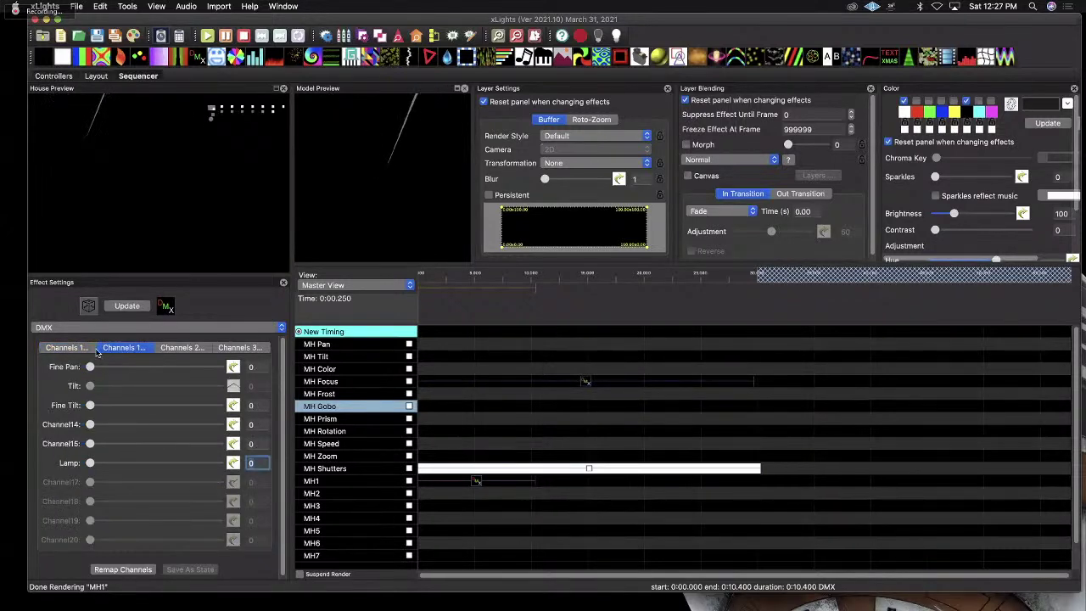